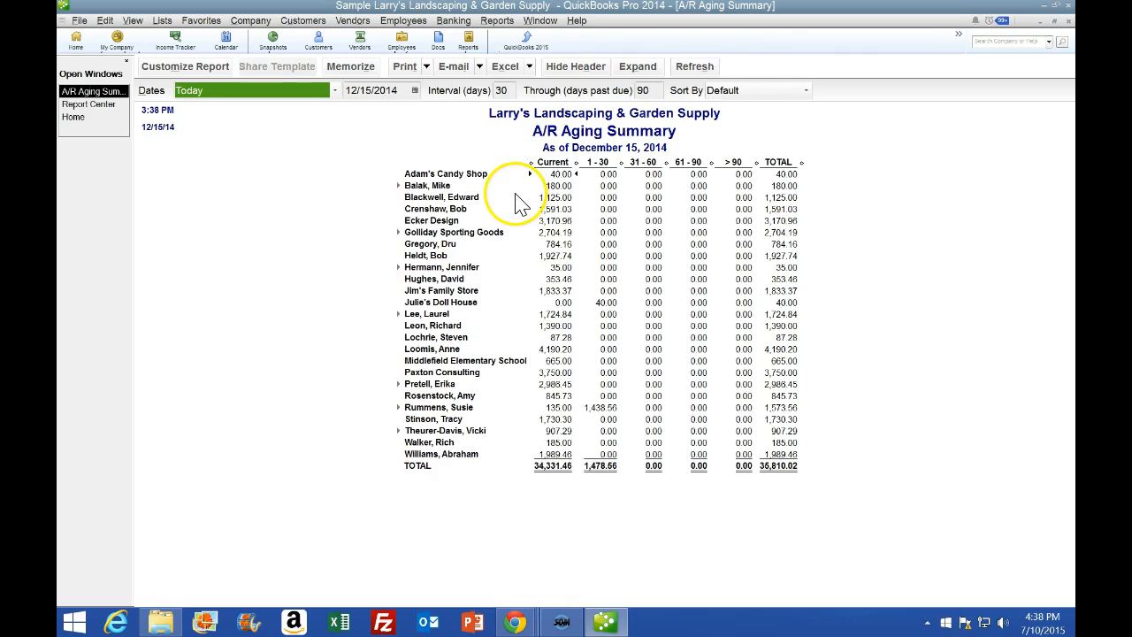
# - Export the A/R Aging Summary report to a new worksheet in a new Excel workbook and maximize the workbook window
pyautogui.click(529, 68)
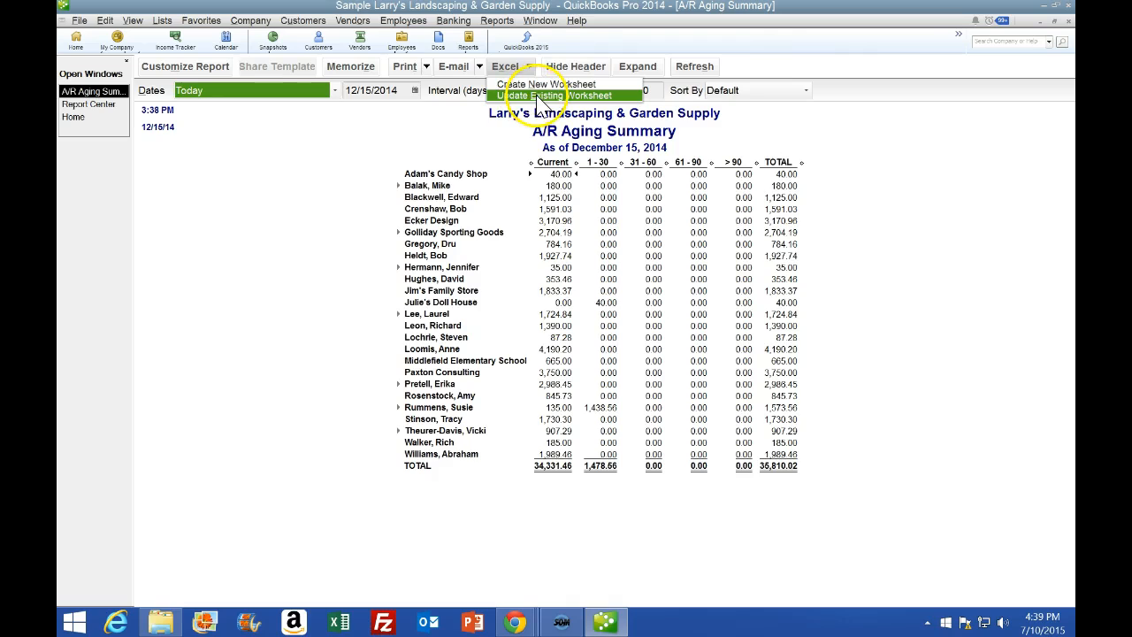
pyautogui.click(537, 85)
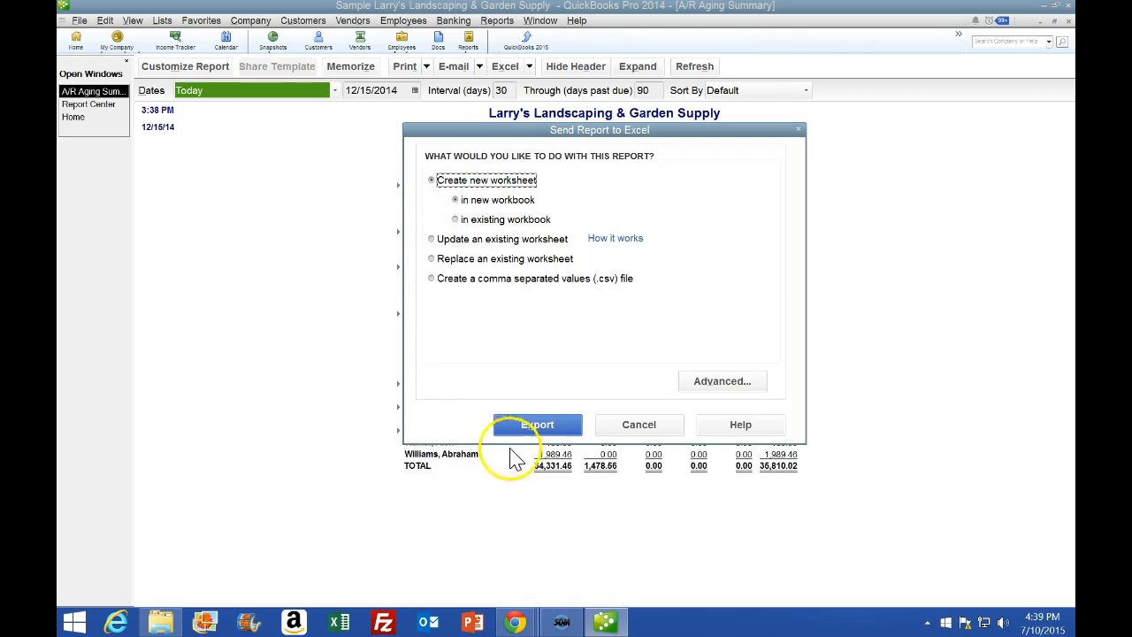
pyautogui.click(537, 424)
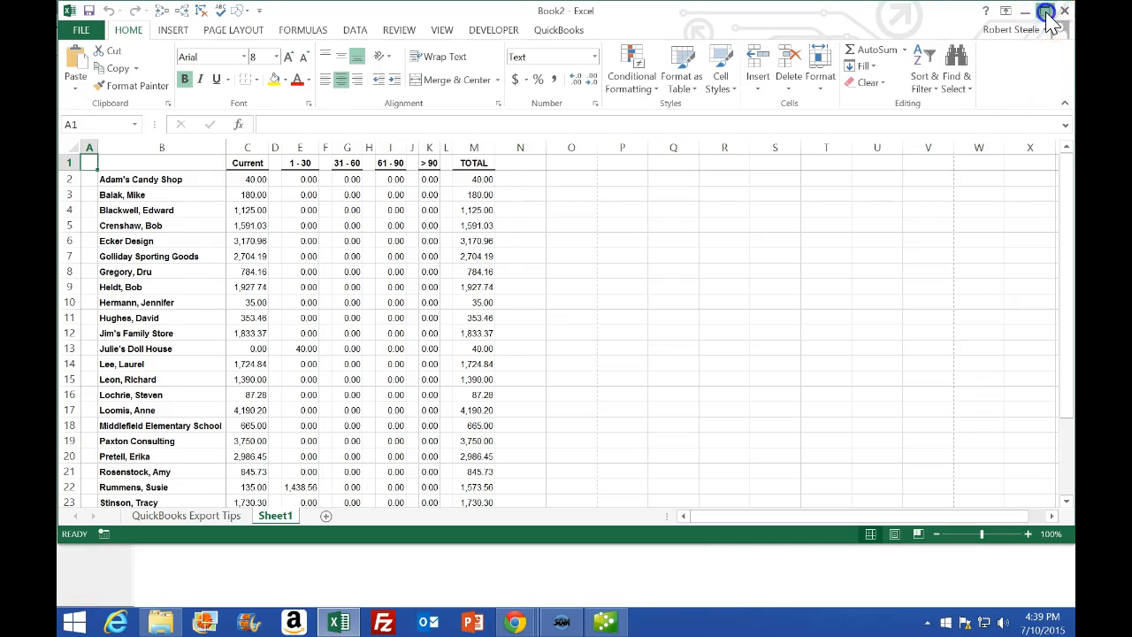
pyautogui.click(1045, 12)
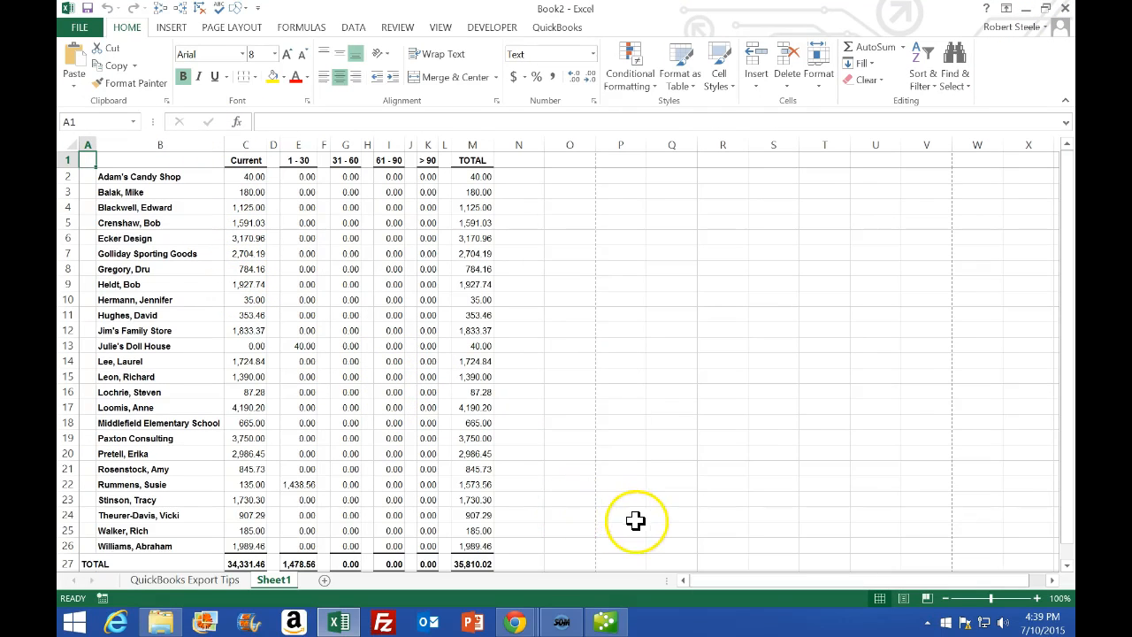
# - Check the report's heading in Page Layout view, accepting that the panes are unfrozen, and return to Normal view
pyautogui.click(904, 599)
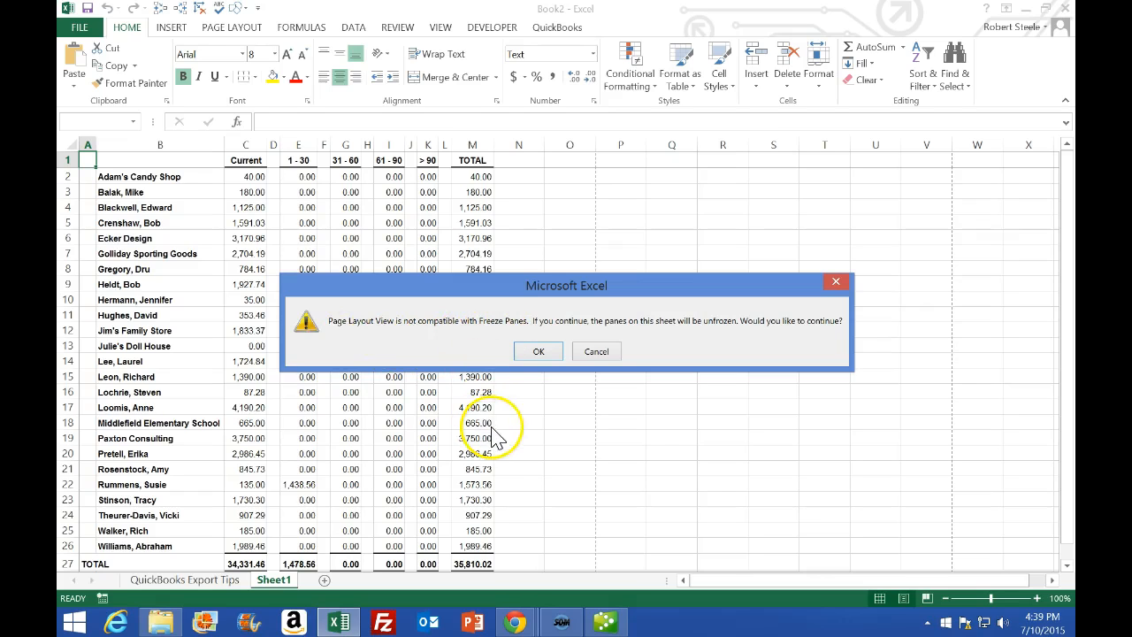
pyautogui.click(538, 352)
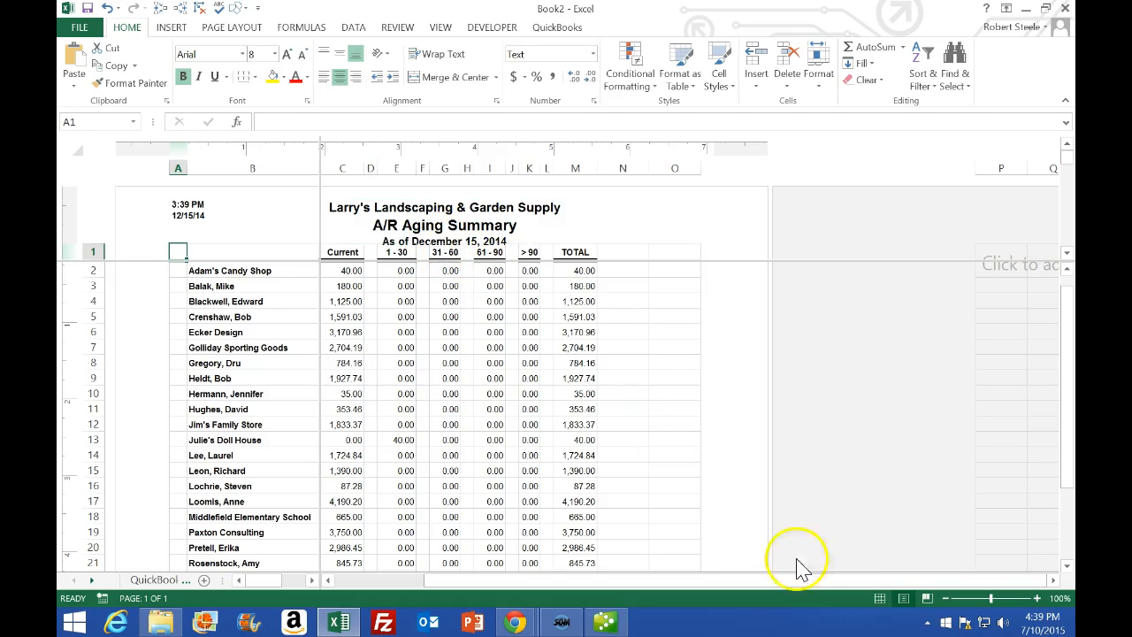
pyautogui.click(879, 599)
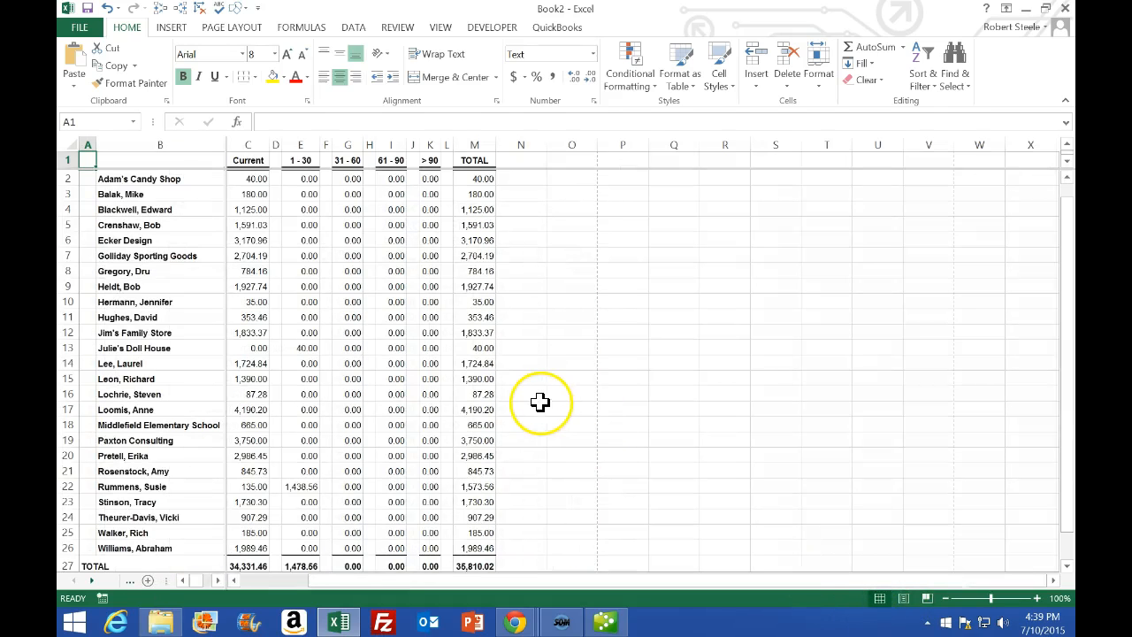
# - Review the print preview of the exported report and return to the worksheet
pyautogui.click(78, 28)
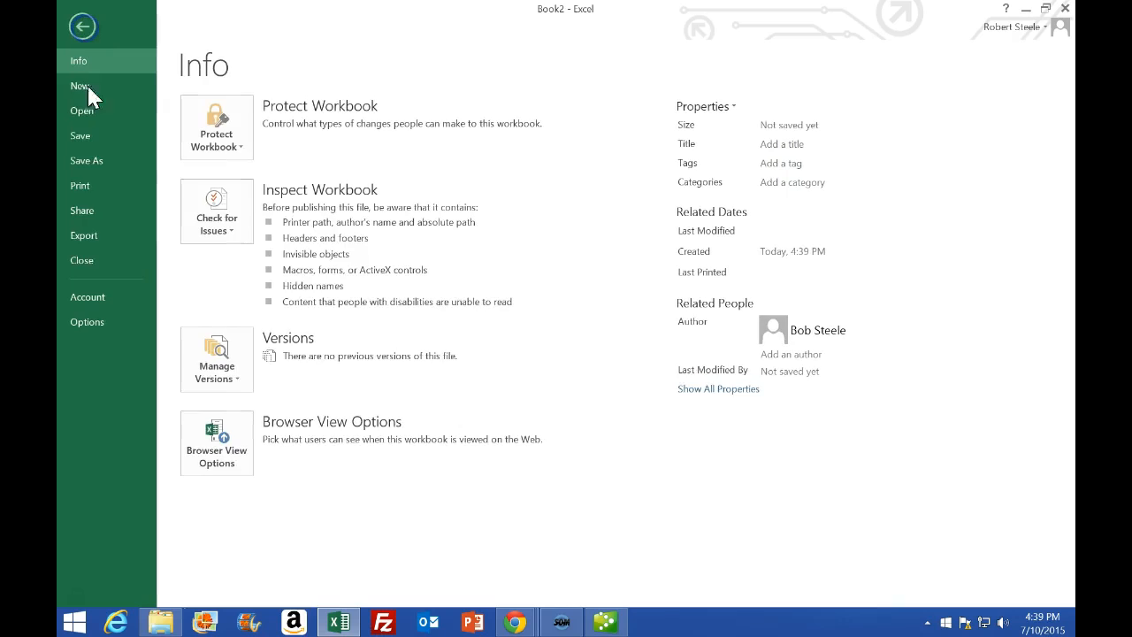
pyautogui.click(79, 186)
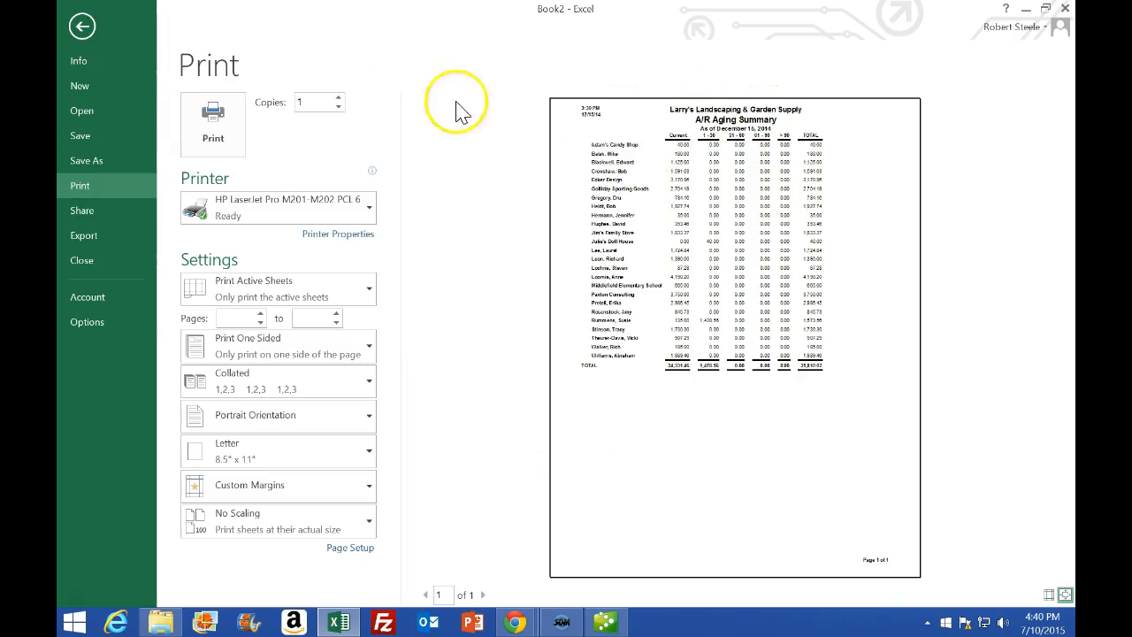
pyautogui.click(82, 26)
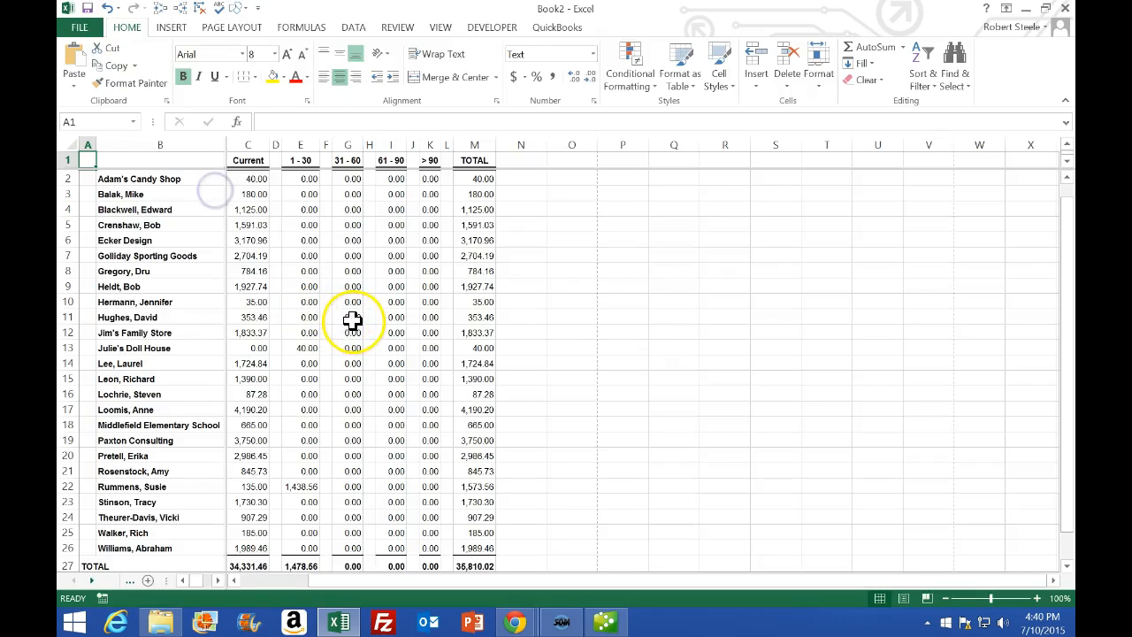
# - Remove the split panes from the worksheet
pyautogui.click(352, 320)
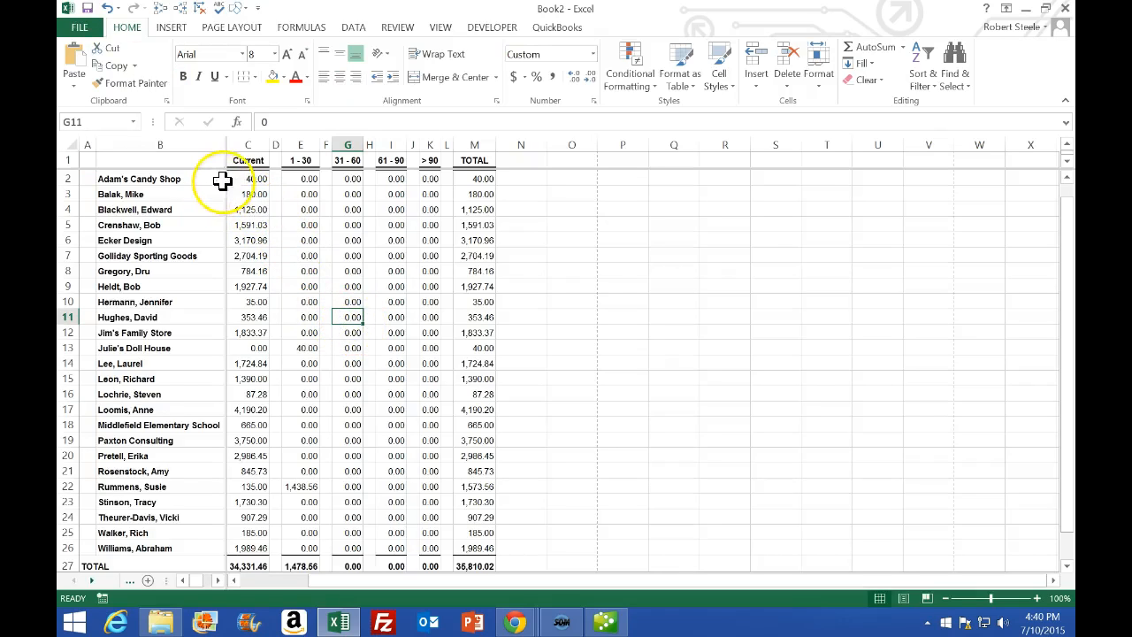
pyautogui.click(309, 272)
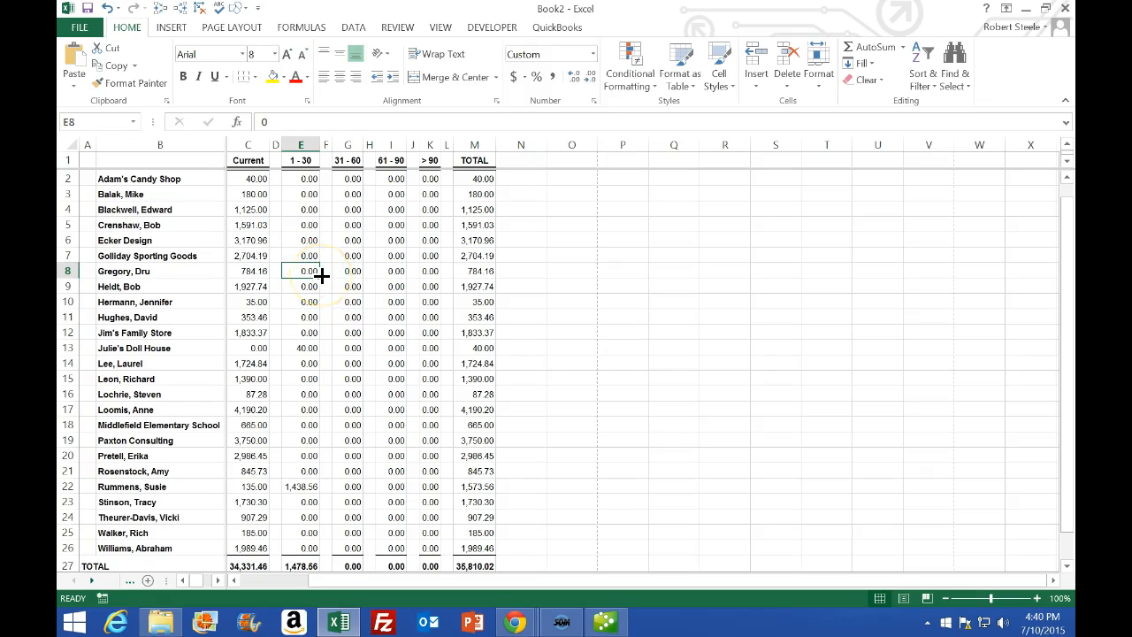
pyautogui.click(398, 28)
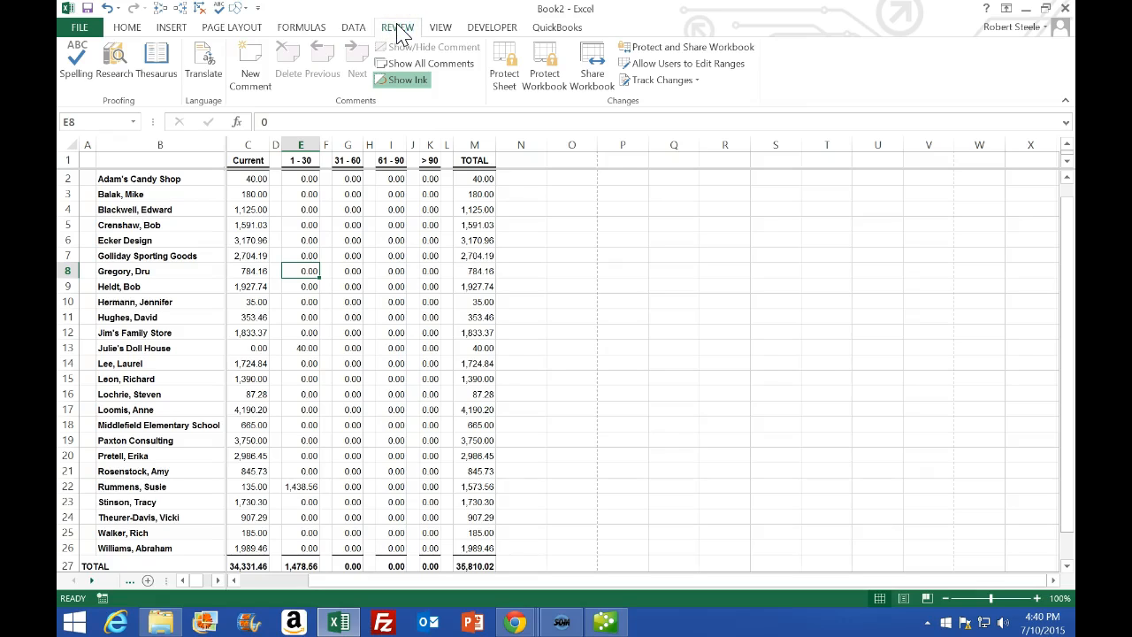
pyautogui.click(445, 27)
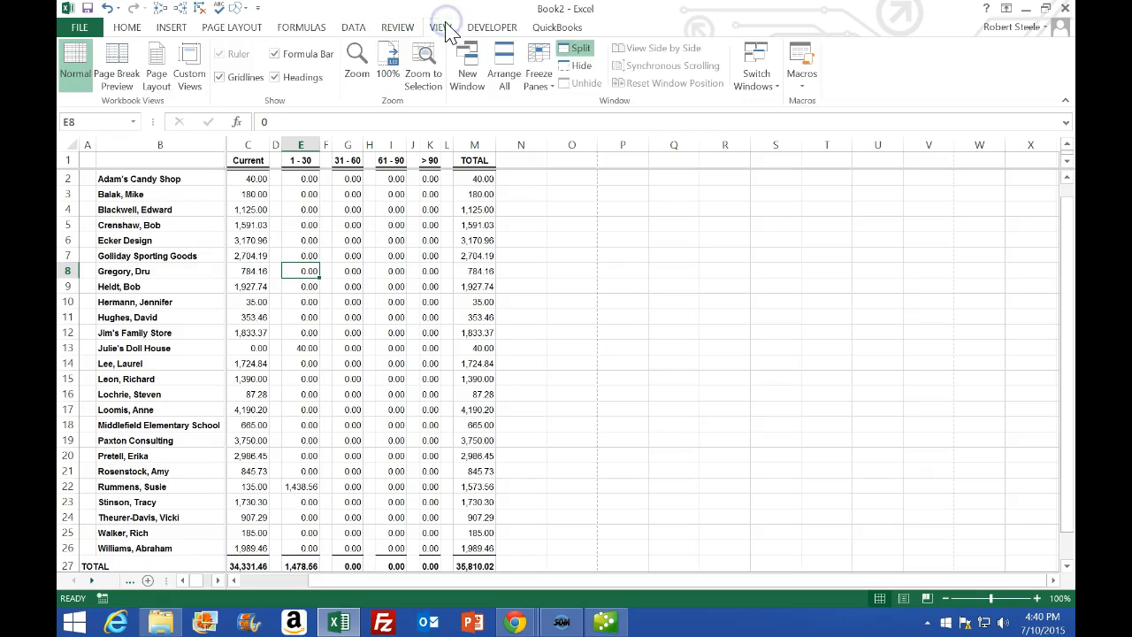
pyautogui.click(581, 57)
pyautogui.click(348, 298)
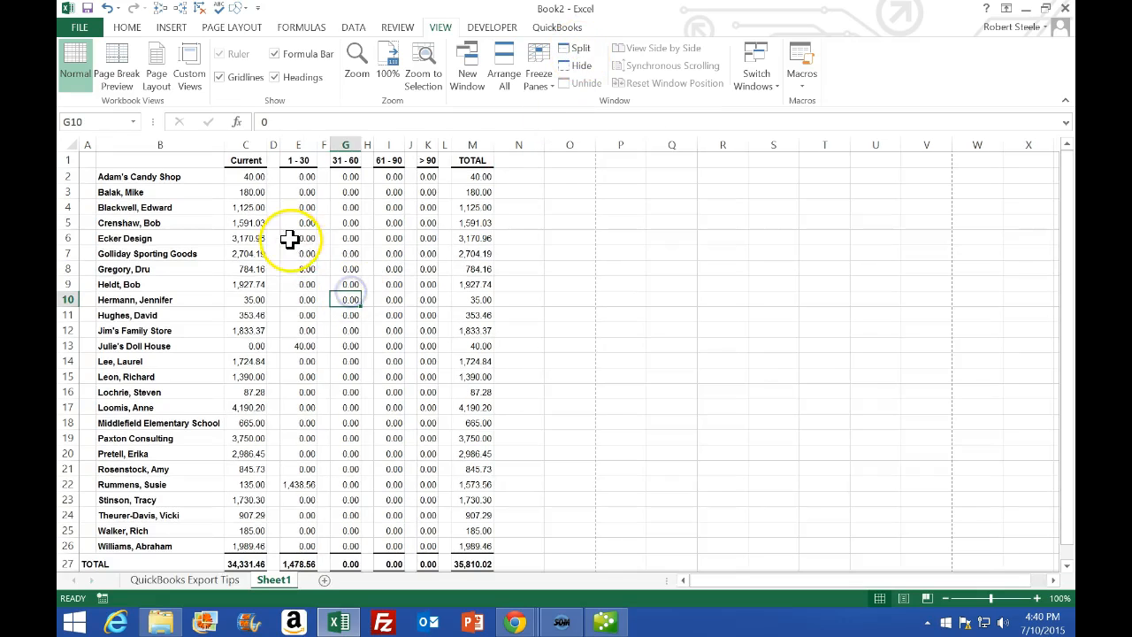
# - Show the worksheet in Page Layout view with the workbook window maximized
pyautogui.moveTo(360, 10); pyautogui.dragTo(1074, 13)
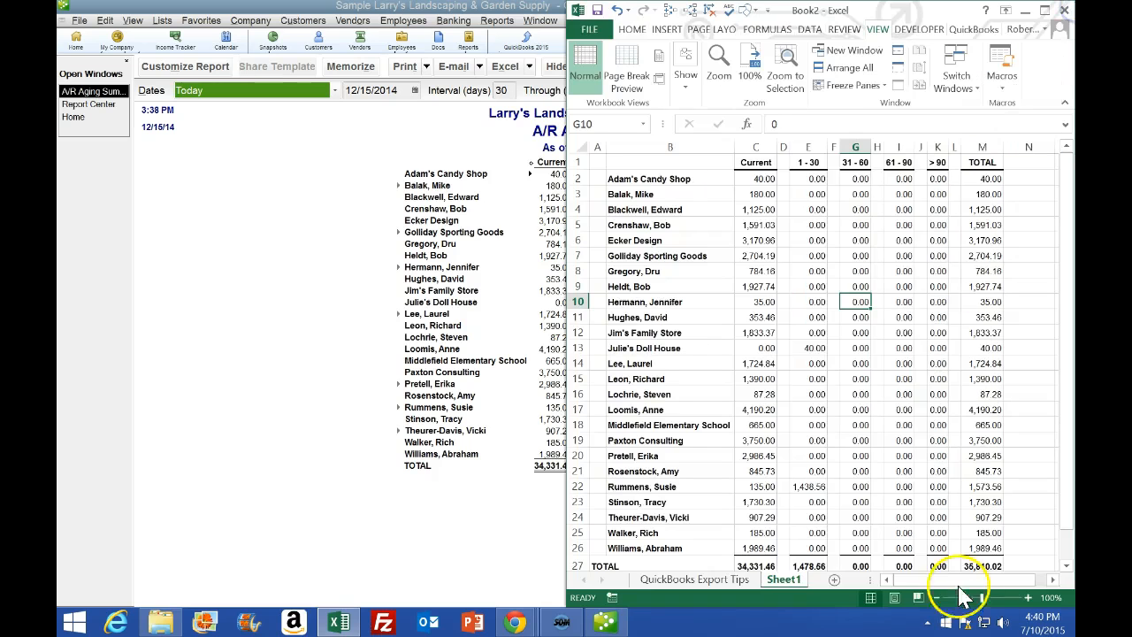
pyautogui.click(1044, 10)
pyautogui.click(903, 598)
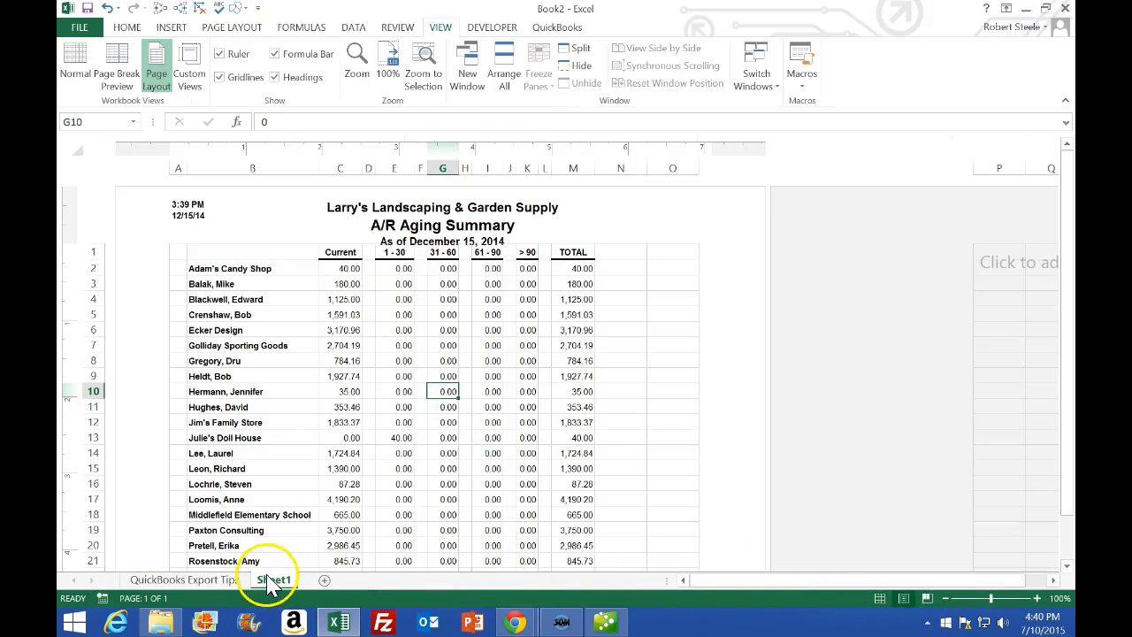
# - Rename the Sheet1 worksheet as "AR Aging Summary 12.15" and return to Normal view
pyautogui.moveTo(274, 579); pyautogui.dragTo(276, 579)
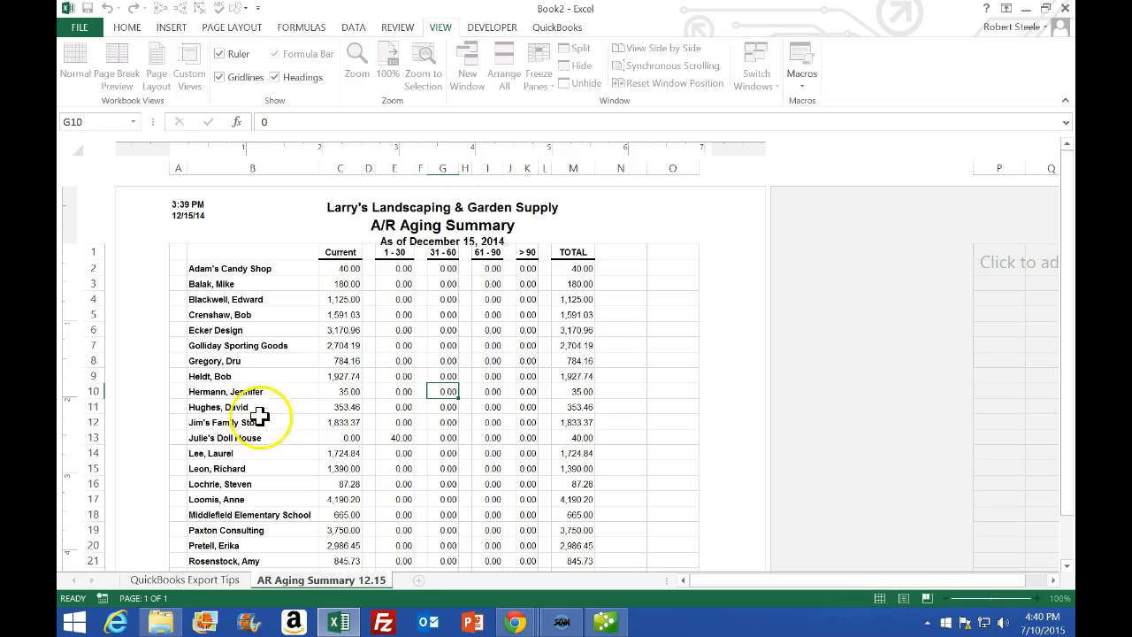
pyautogui.click(348, 361)
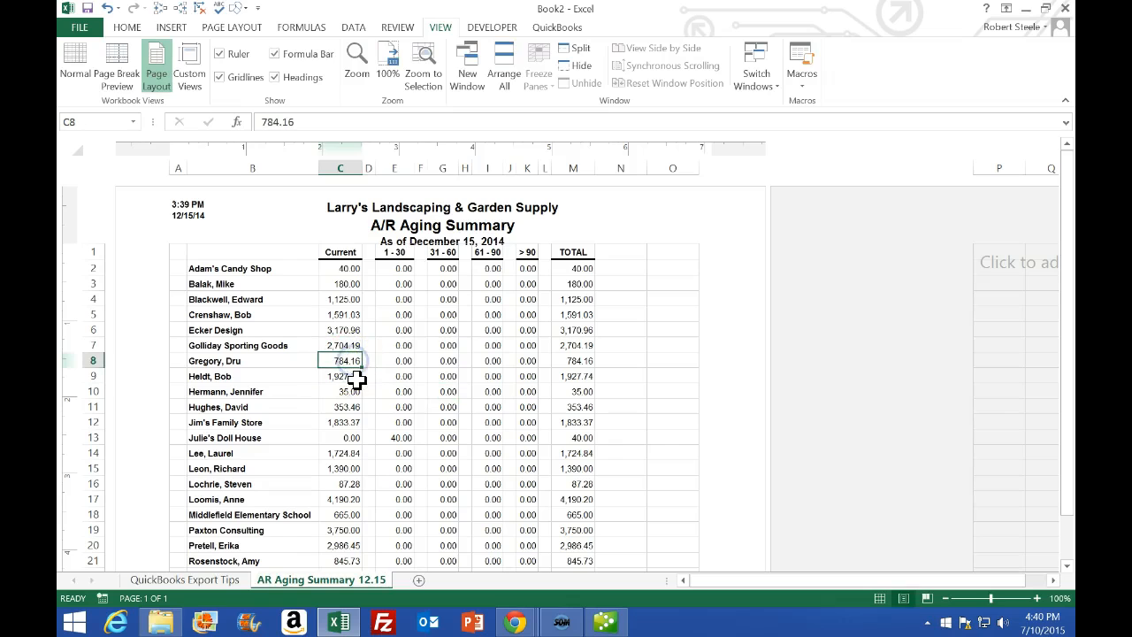
pyautogui.click(880, 597)
pyautogui.click(455, 437)
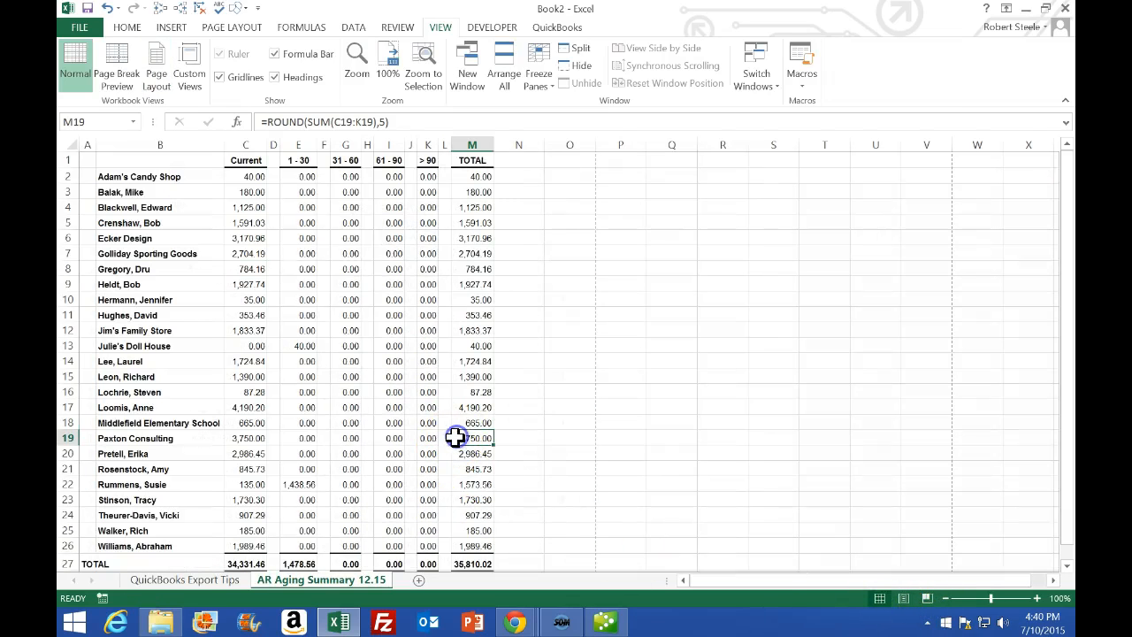
pyautogui.click(521, 312)
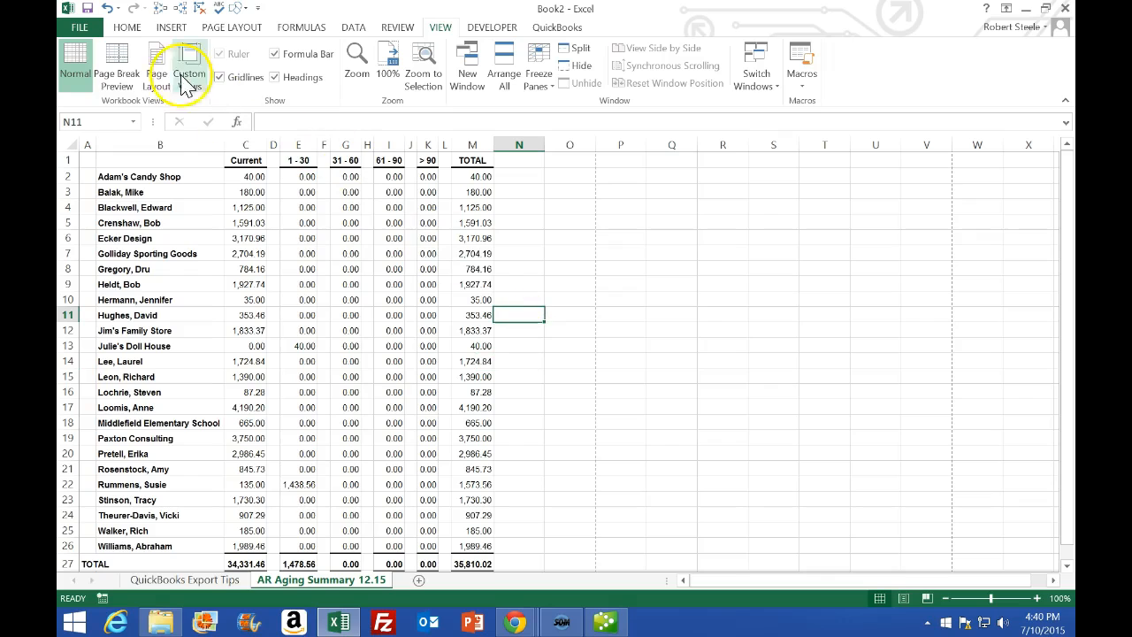
# - Start saving the workbook to the computer with the file name "Week 1 Assignmnet 1 Ch. 1"
pyautogui.click(80, 27)
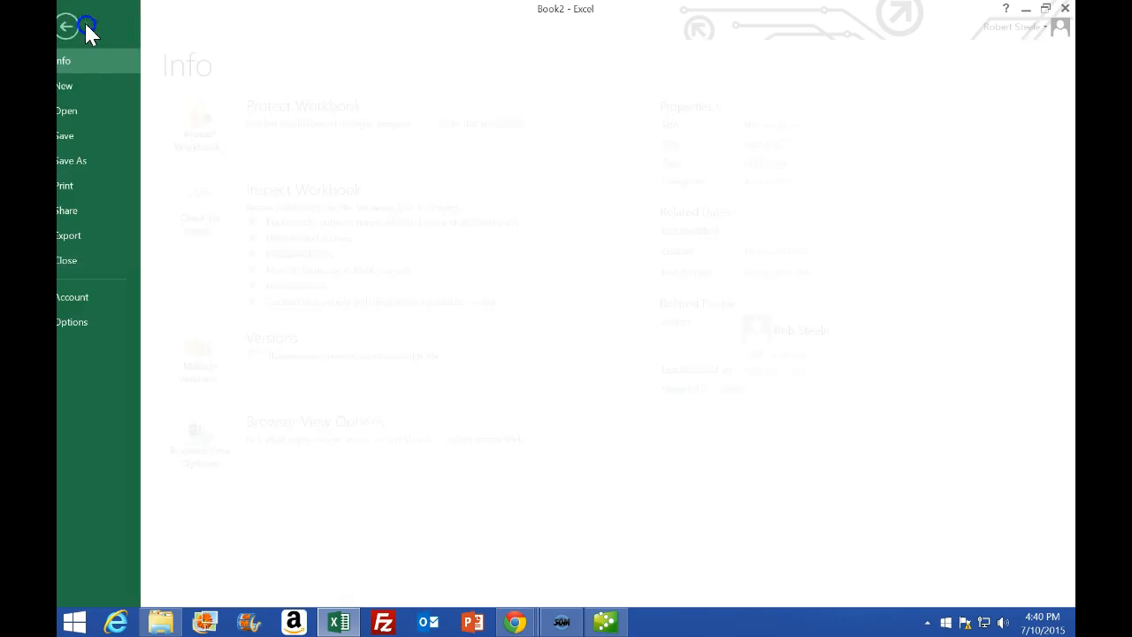
pyautogui.click(86, 166)
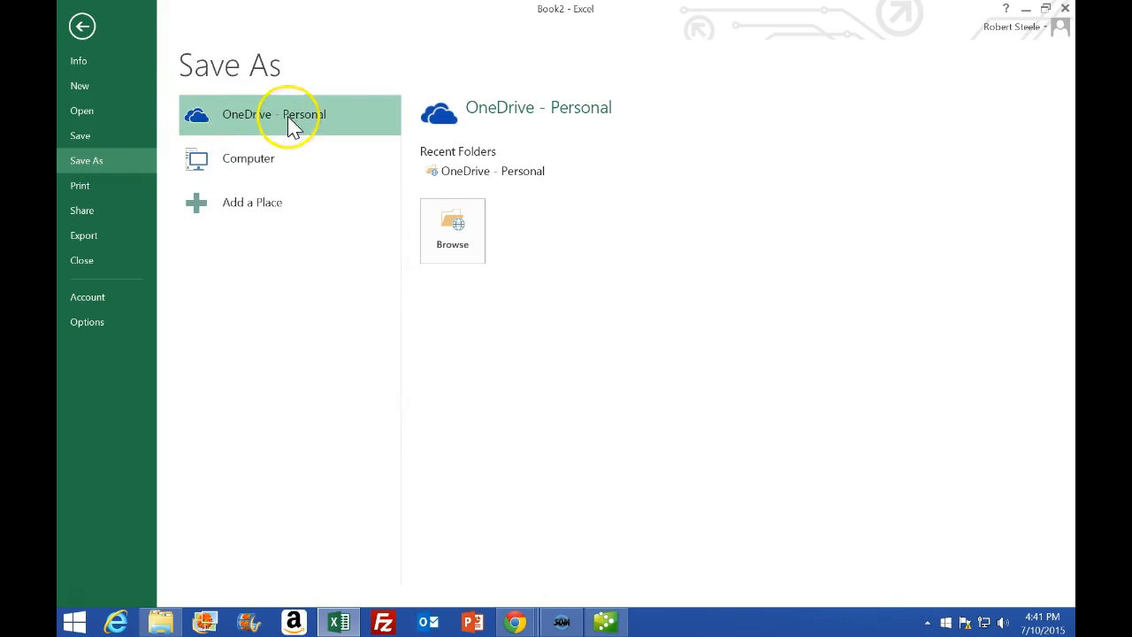
pyautogui.click(288, 163)
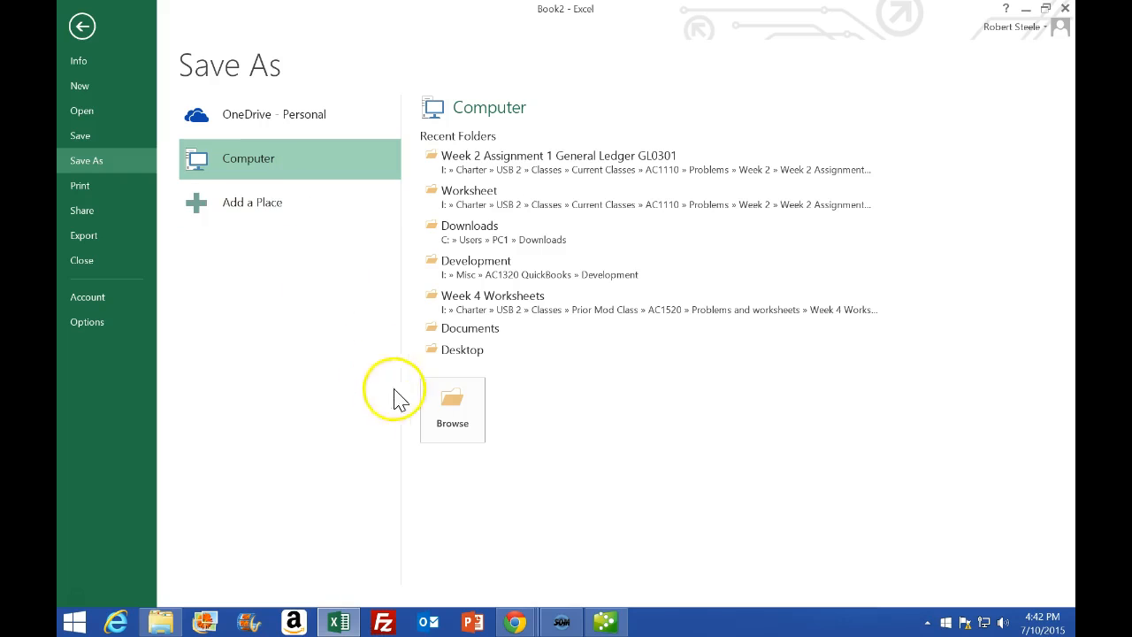
pyautogui.click(453, 424)
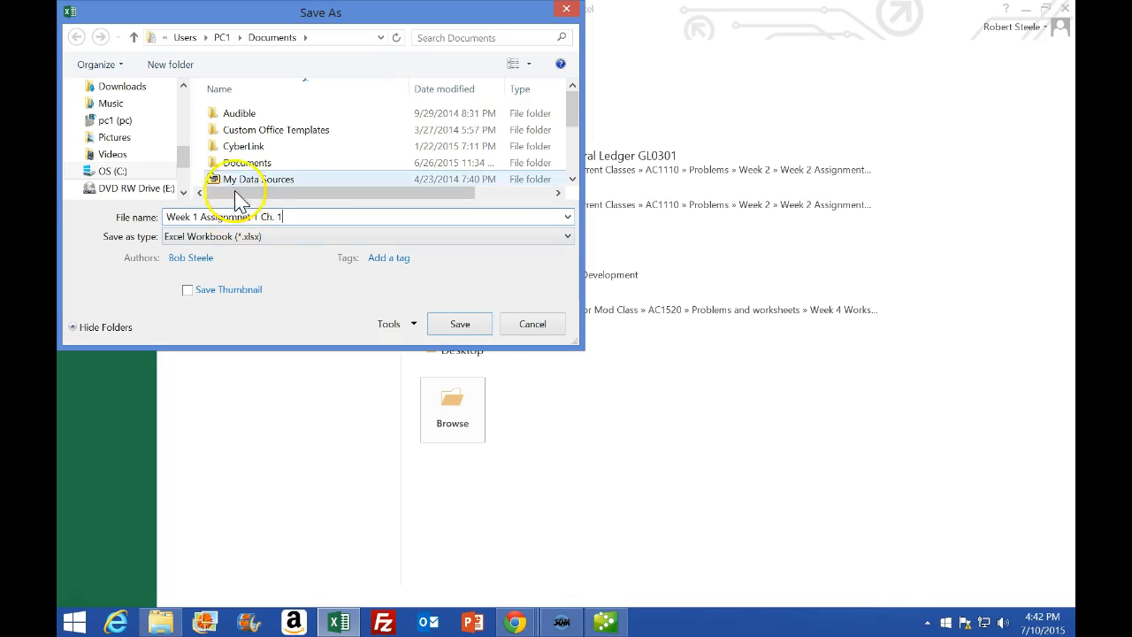
# - Save the workbook in the Ch. 1 folder inside Week 1 of the desktop's QuickBooks folder
pyautogui.moveTo(183, 160); pyautogui.dragTo(190, 91)
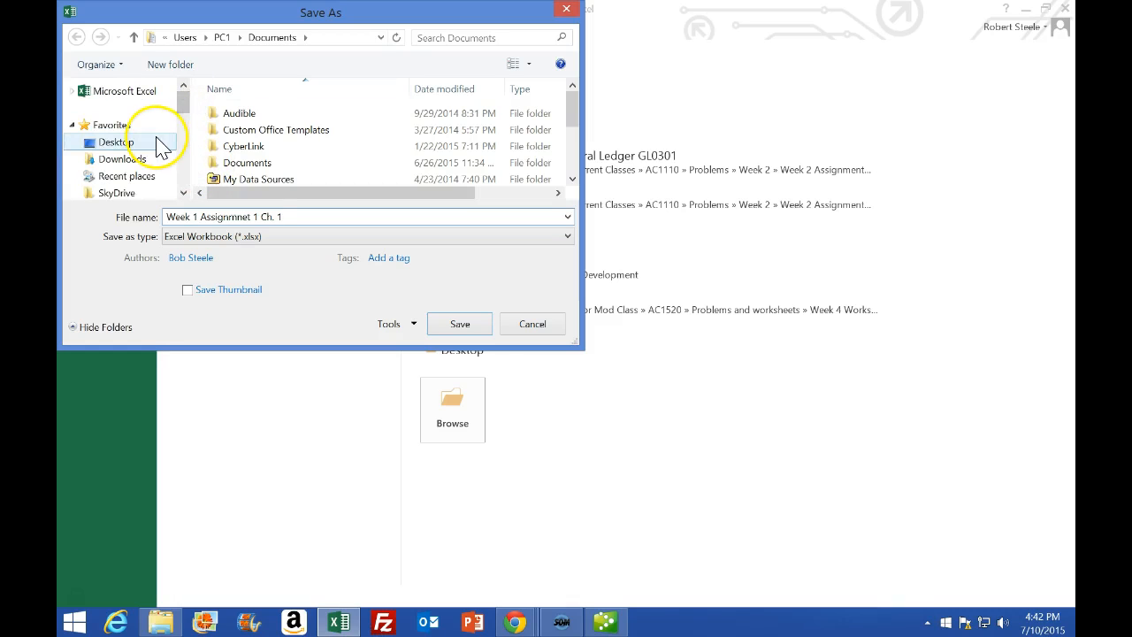
pyautogui.click(159, 143)
pyautogui.moveTo(571, 193); pyautogui.dragTo(571, 199)
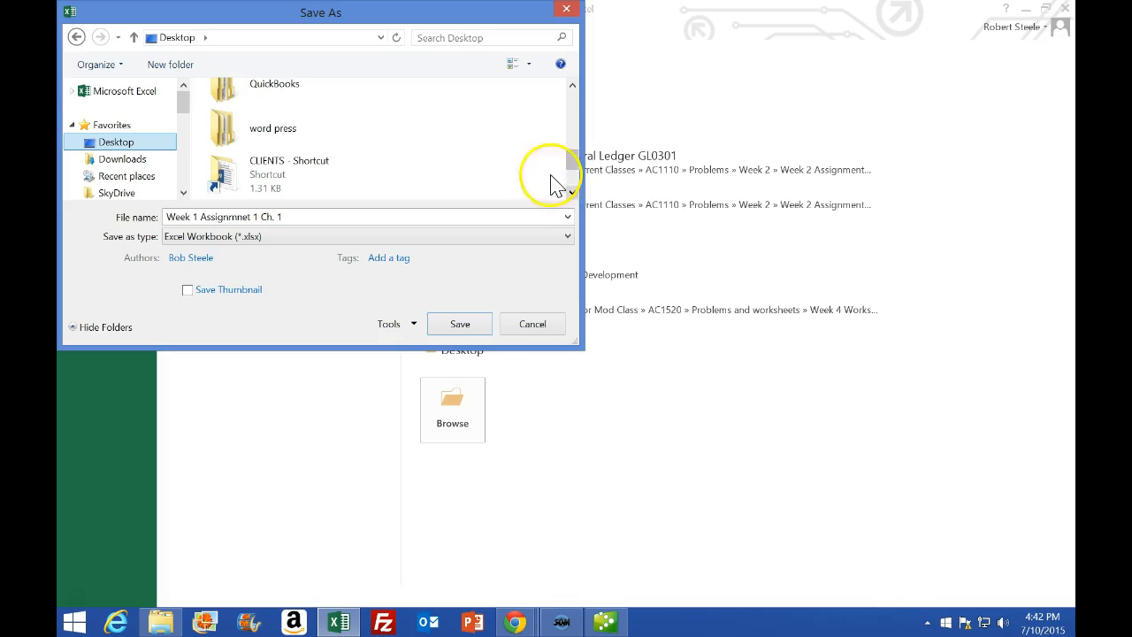
pyautogui.doubleClick(316, 102)
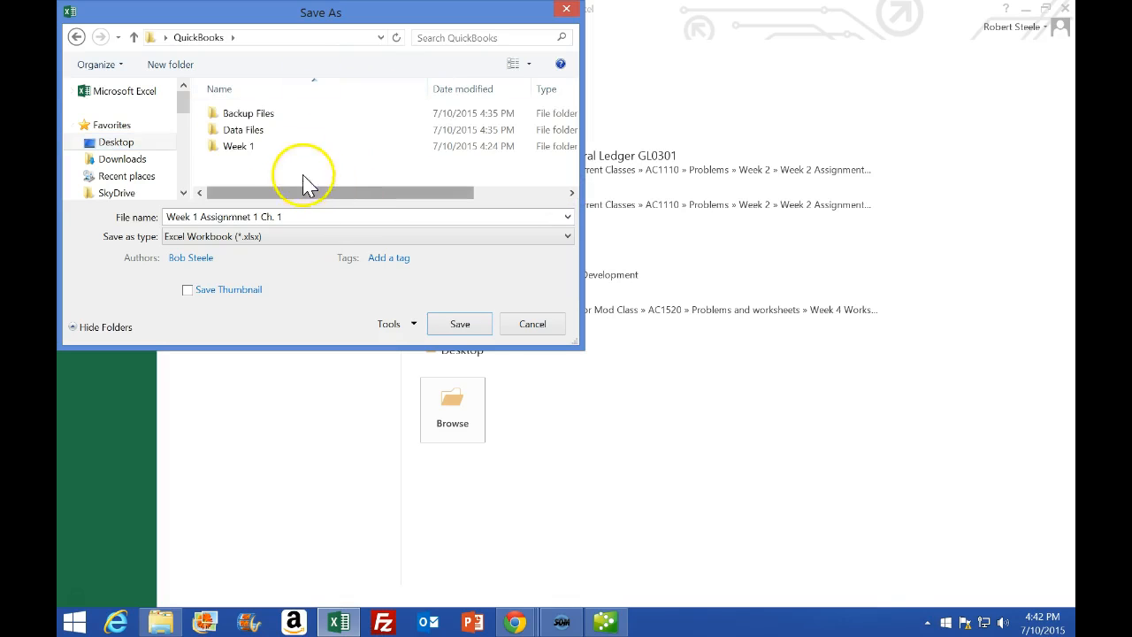
pyautogui.doubleClick(237, 148)
pyautogui.doubleClick(234, 117)
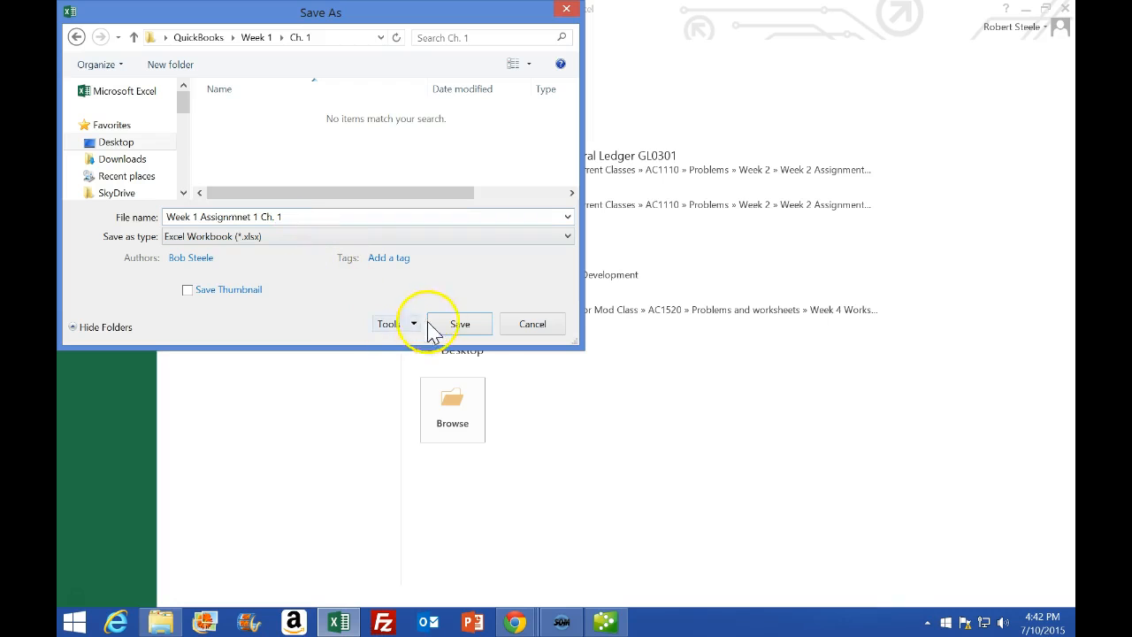
pyautogui.click(458, 325)
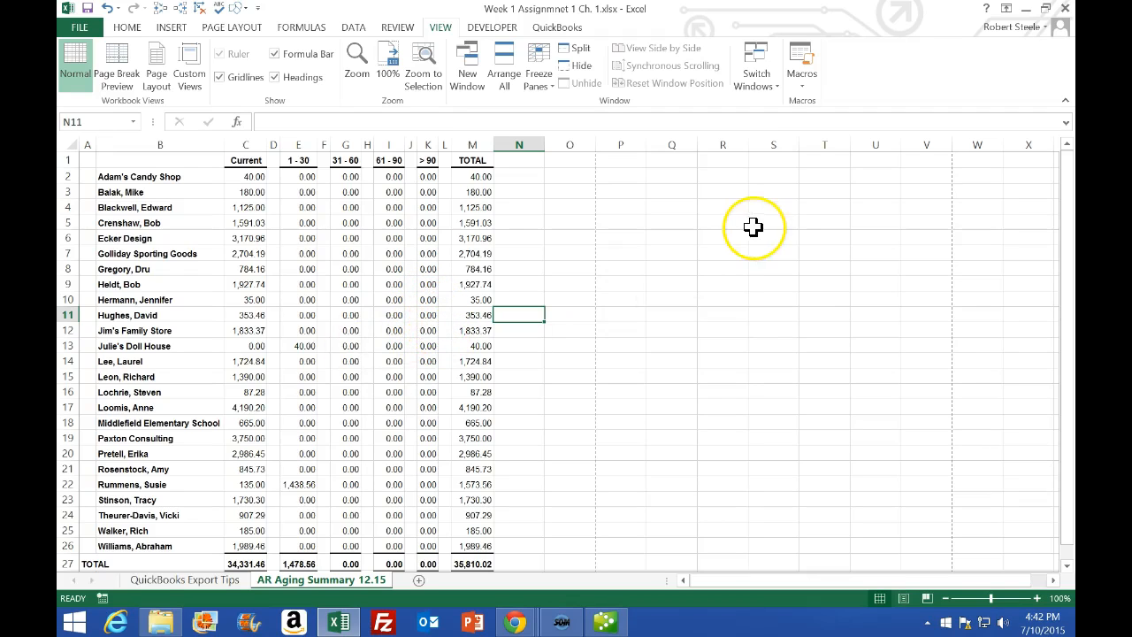
# - Switch to QuickBooks and start printing the A/R Aging Summary report, moving the print settings fully into view
pyautogui.click(522, 623)
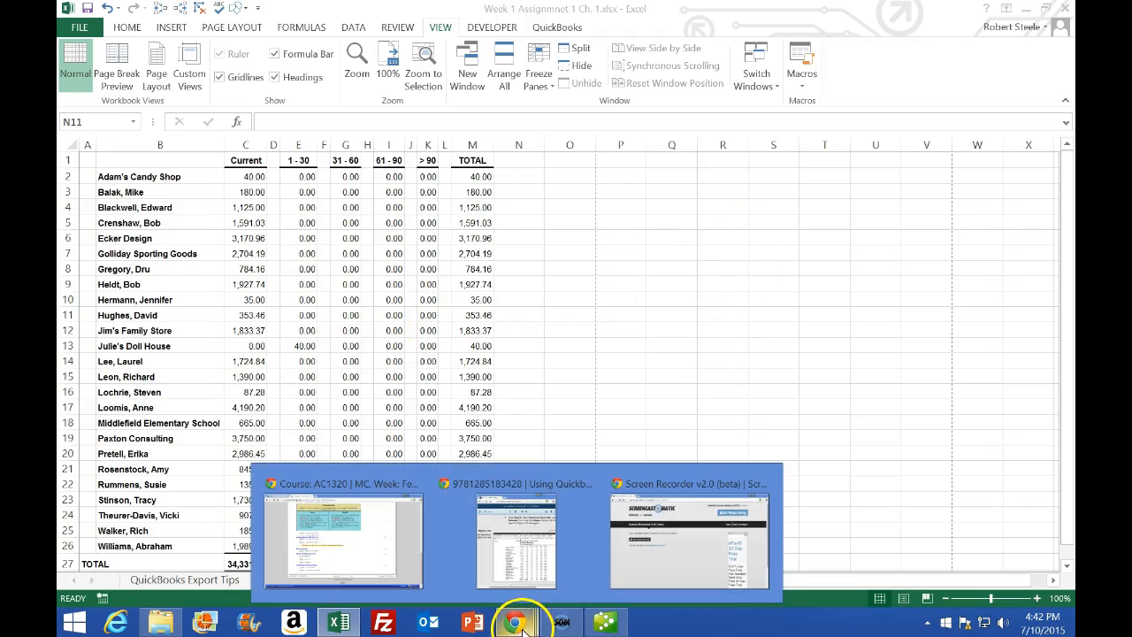
pyautogui.click(605, 622)
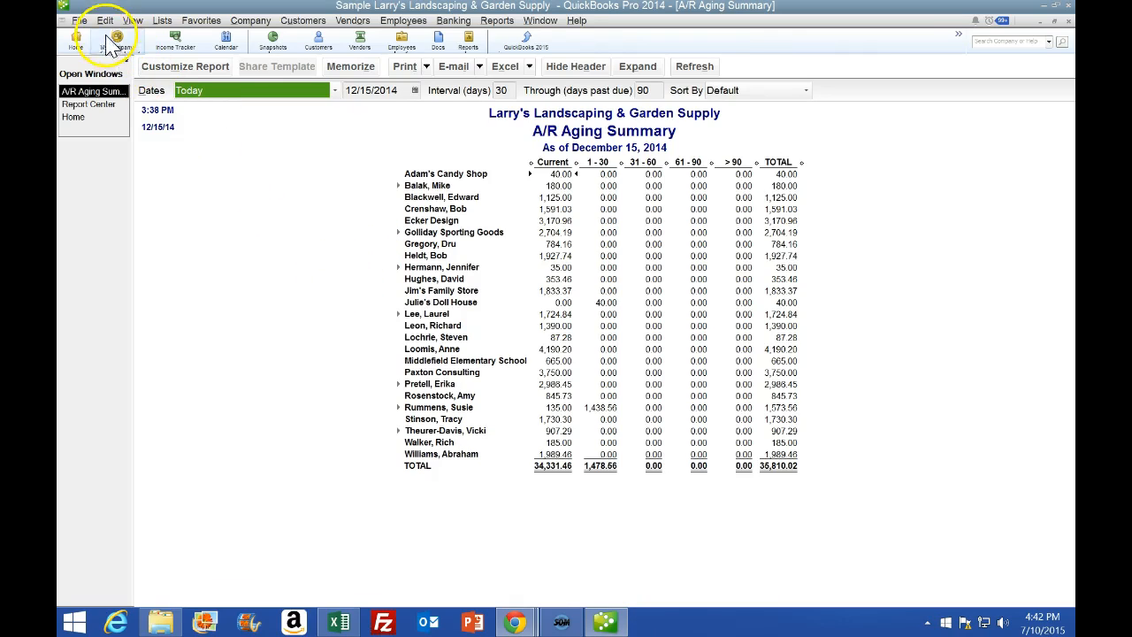
pyautogui.click(80, 21)
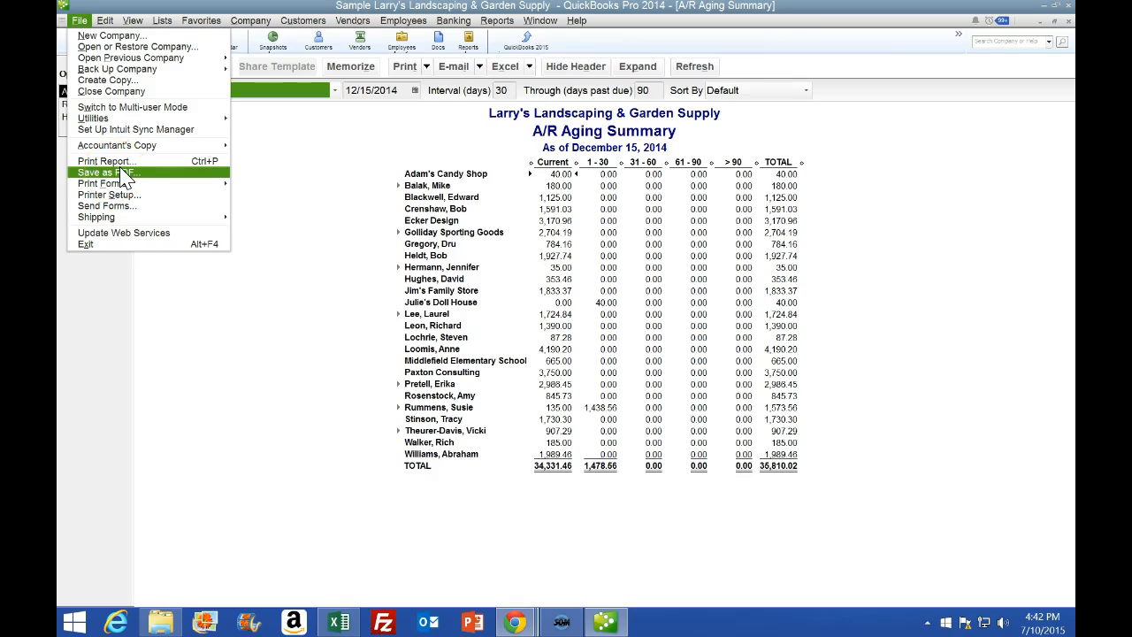
pyautogui.click(316, 212)
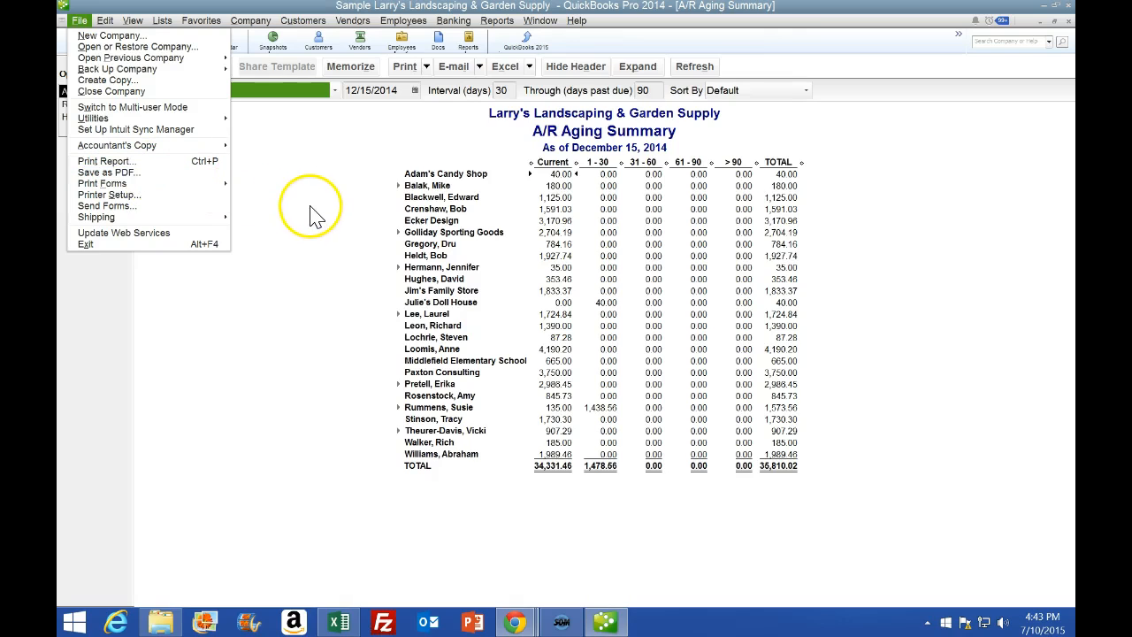
pyautogui.click(80, 21)
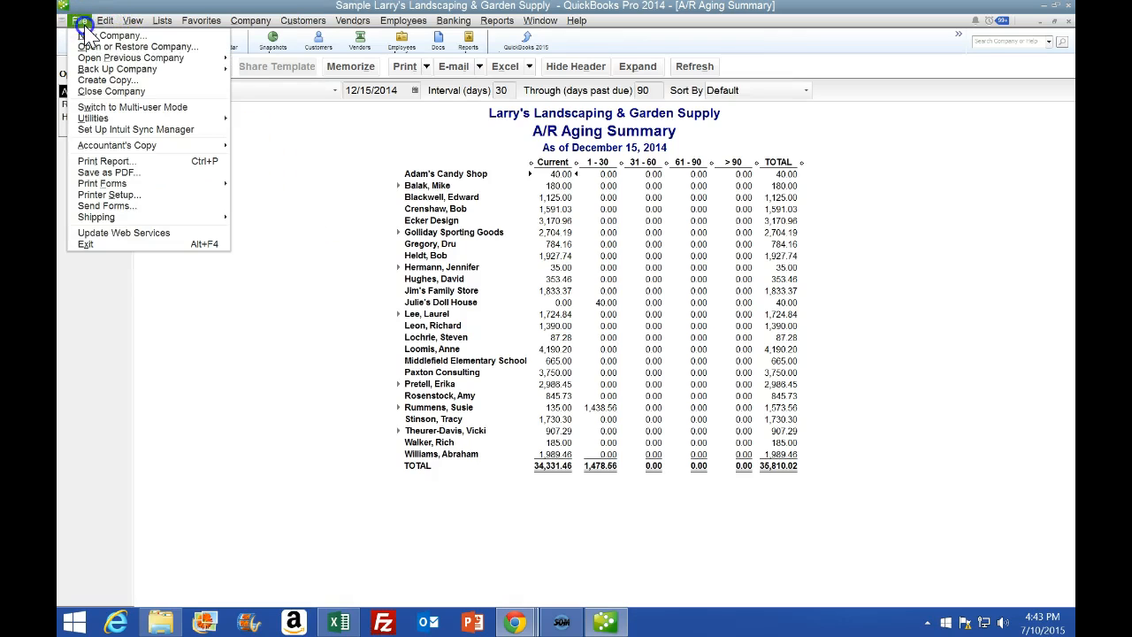
pyautogui.click(106, 160)
pyautogui.click(550, 124)
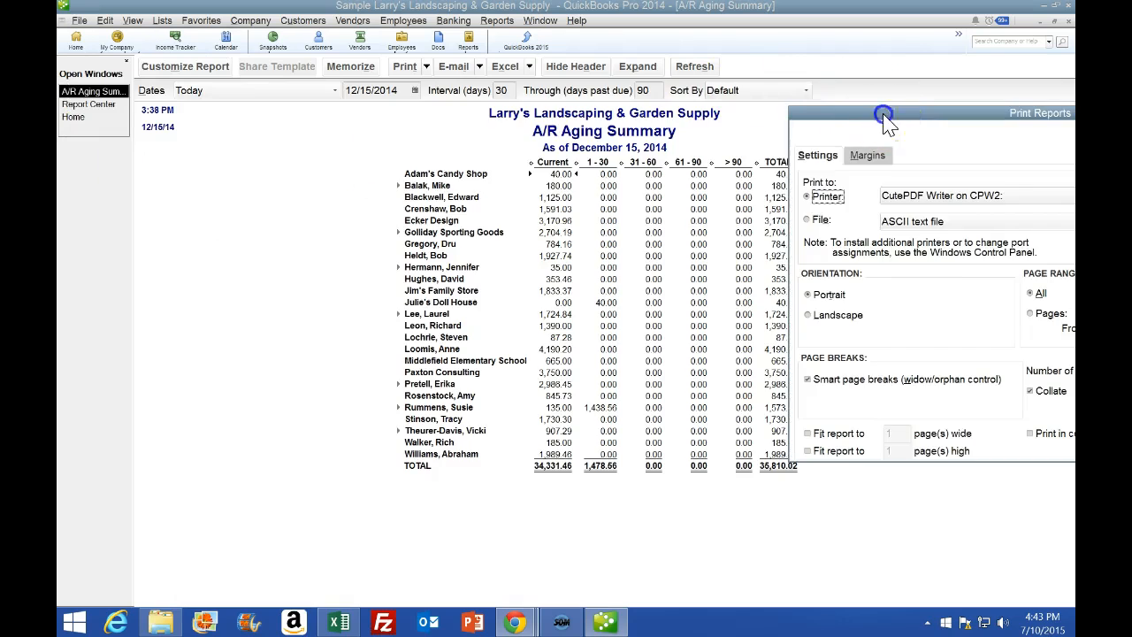
pyautogui.moveTo(879, 113); pyautogui.dragTo(336, 81)
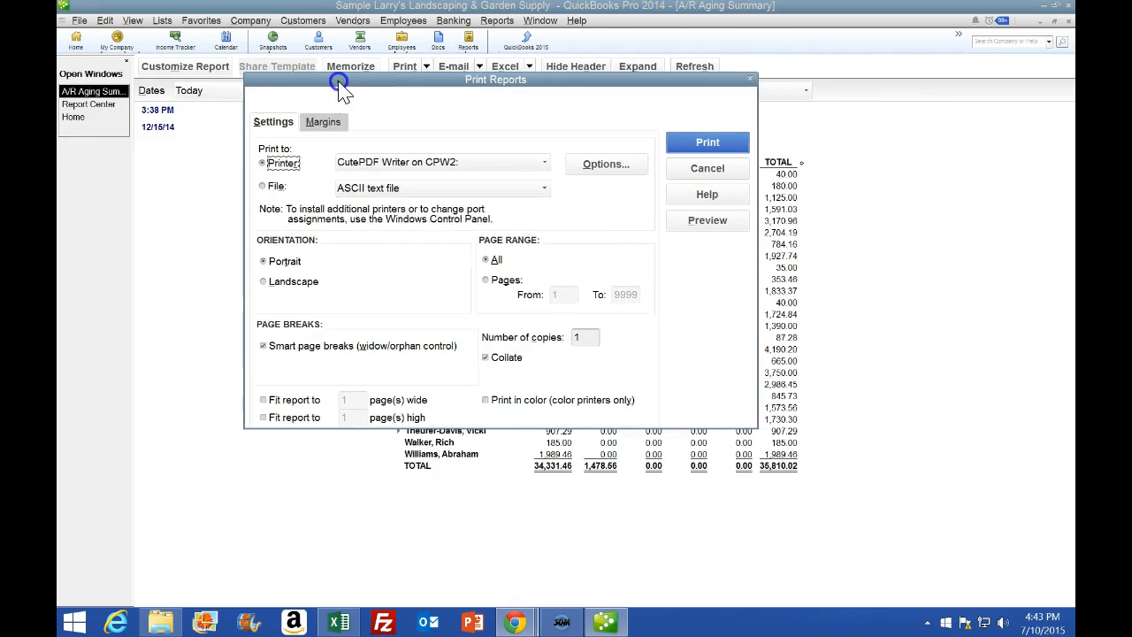
# - Print the report to the CutePDF Writer printer on CPW2
pyautogui.click(543, 164)
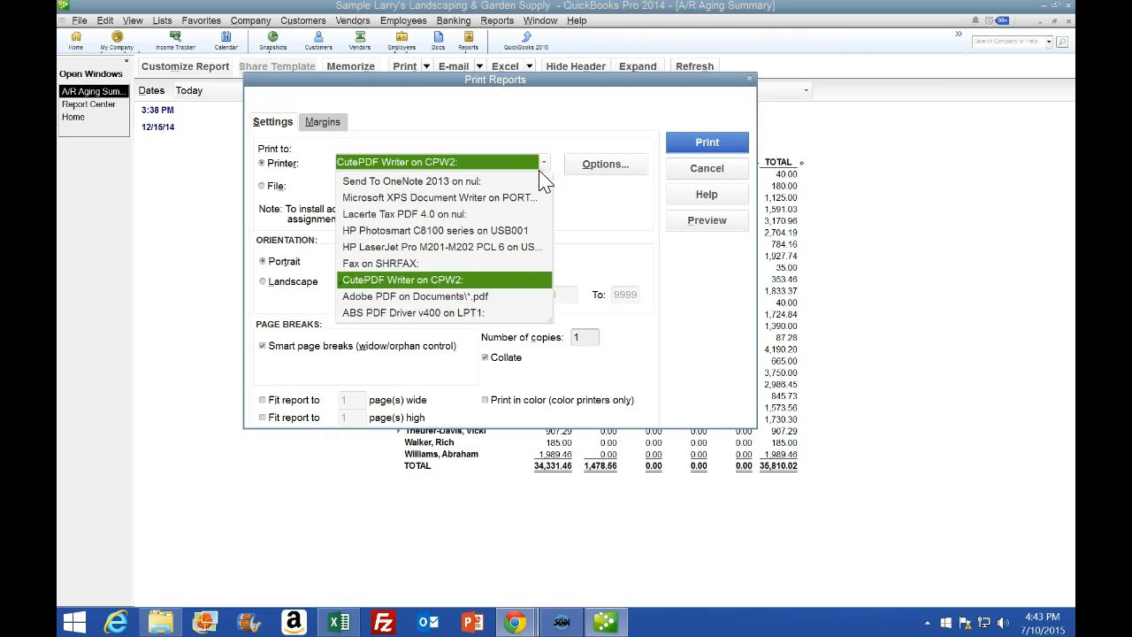
pyautogui.click(367, 281)
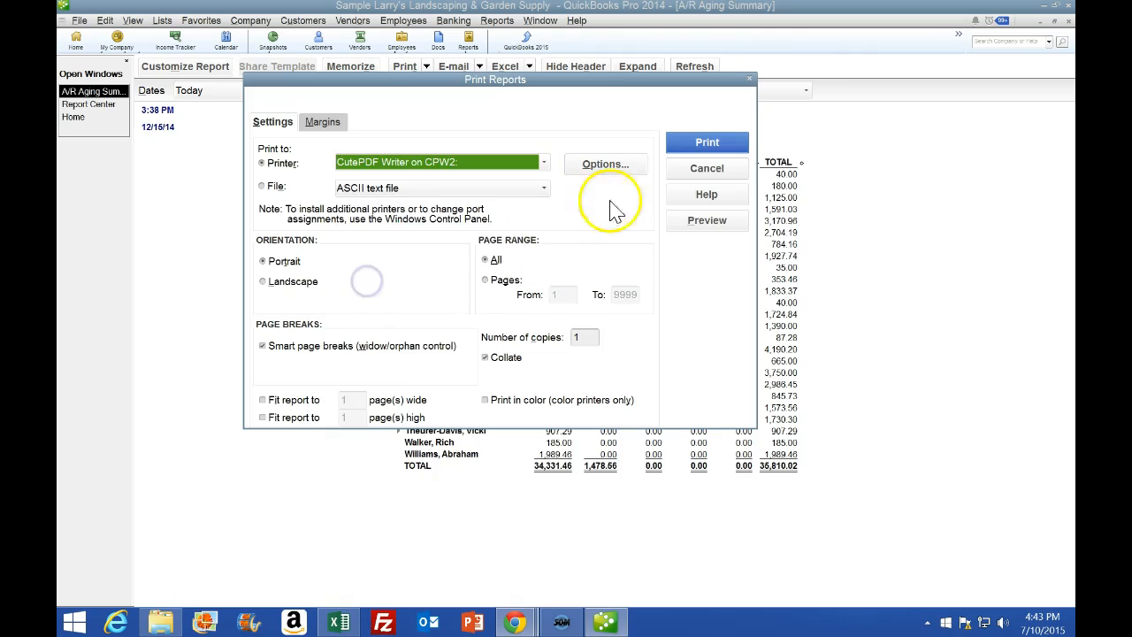
pyautogui.click(695, 144)
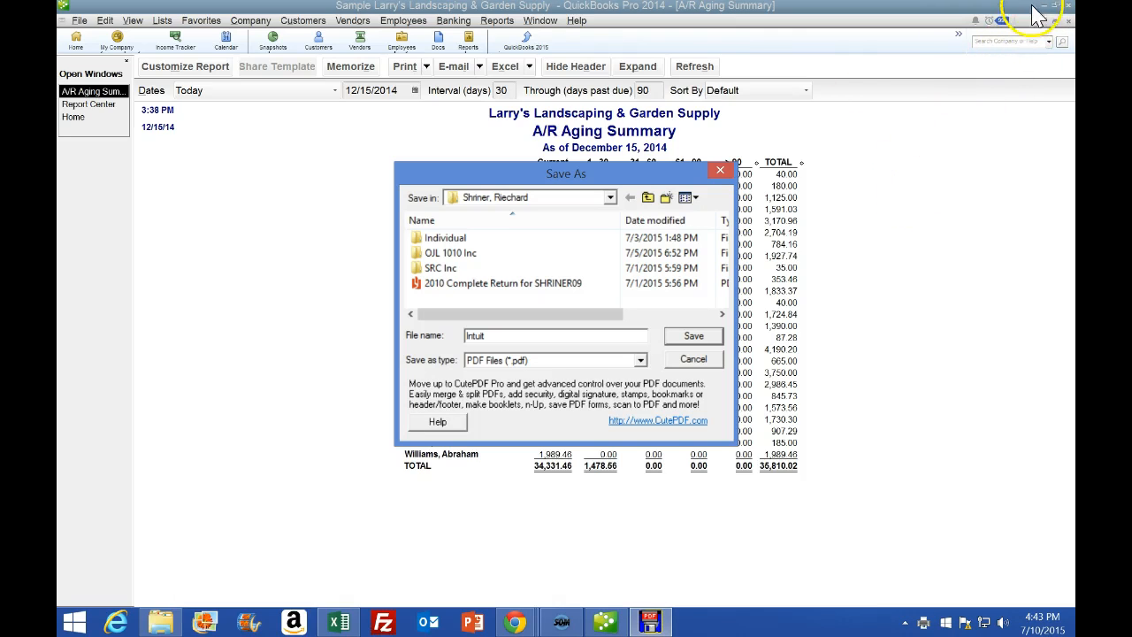
# - Set the PDF's save location to the Ch. 1 folder inside Week 1 of the desktop's QuickBooks folder
pyautogui.click(610, 199)
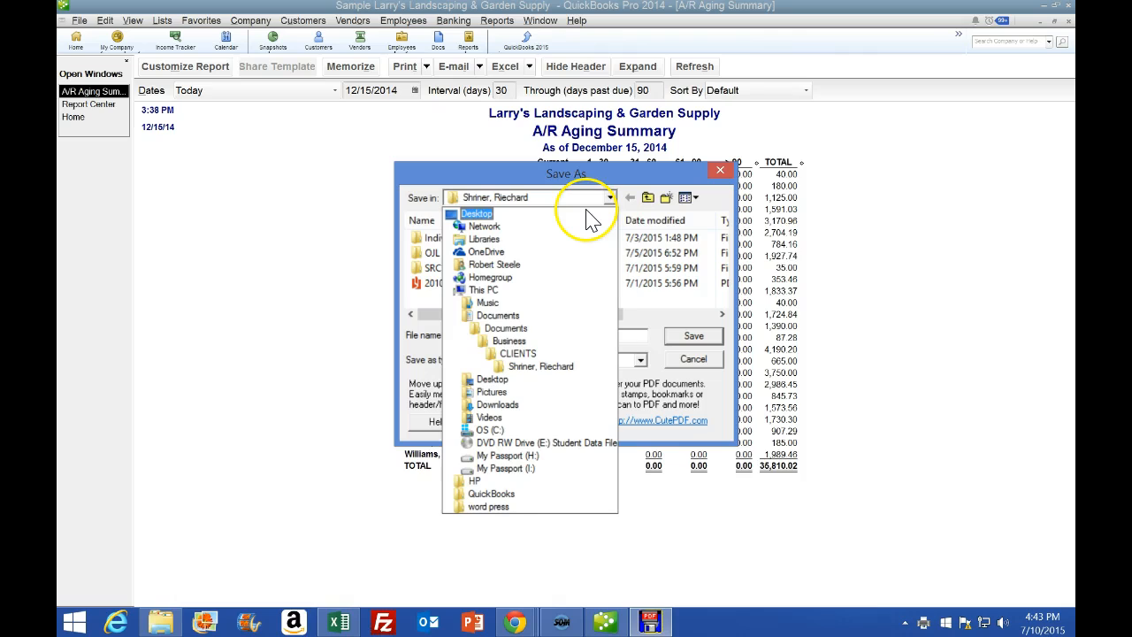
pyautogui.click(588, 212)
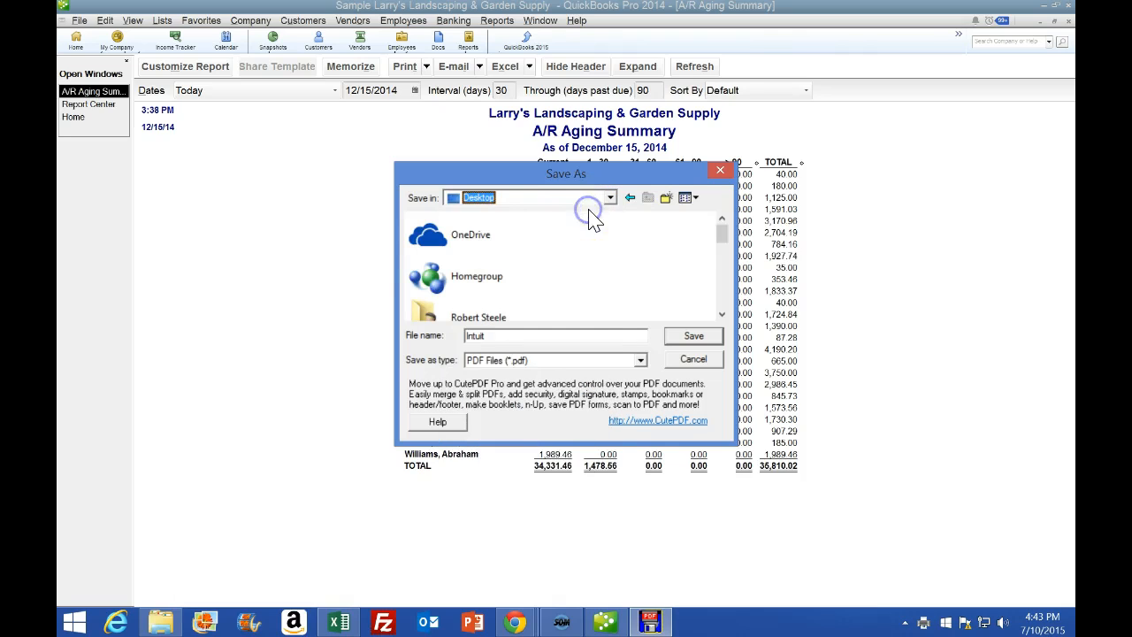
pyautogui.click(722, 316)
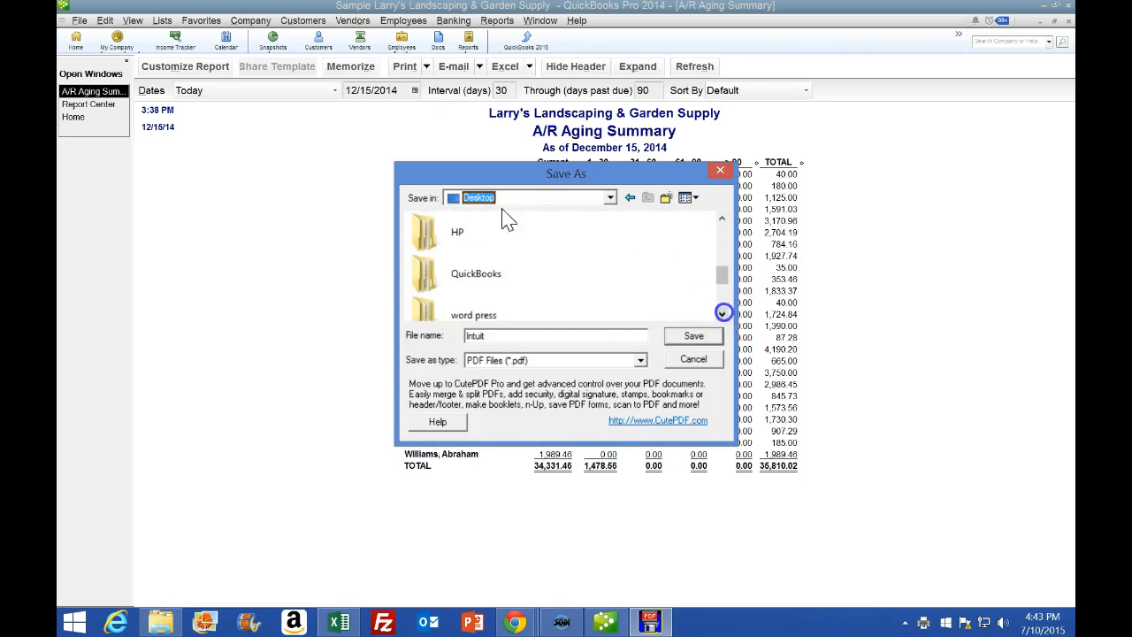
pyautogui.doubleClick(522, 278)
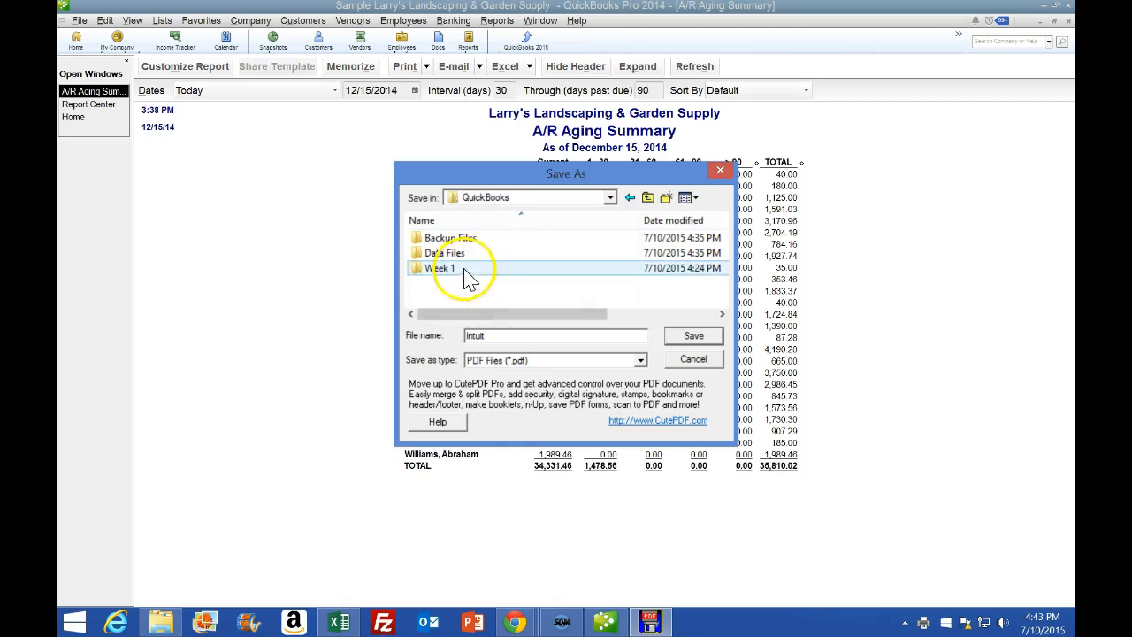
pyautogui.doubleClick(463, 265)
pyautogui.doubleClick(437, 239)
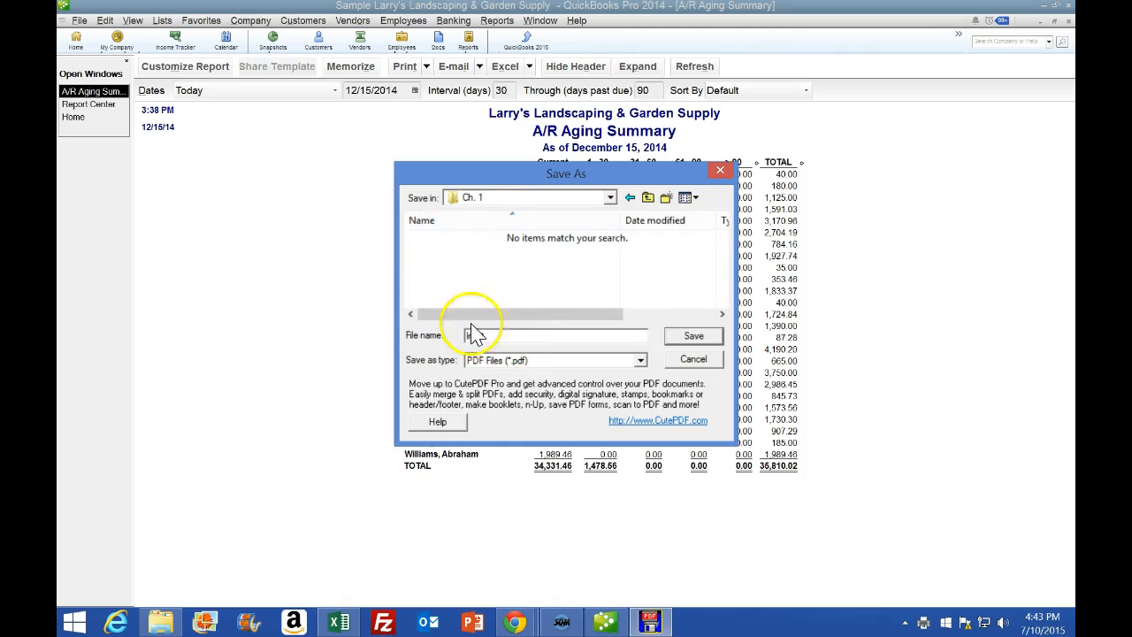
# - Save the PDF under the workbook's name "Week 1 Assignmnet 1 Ch. 1", editing out the Excel extension
pyautogui.write('Wee')
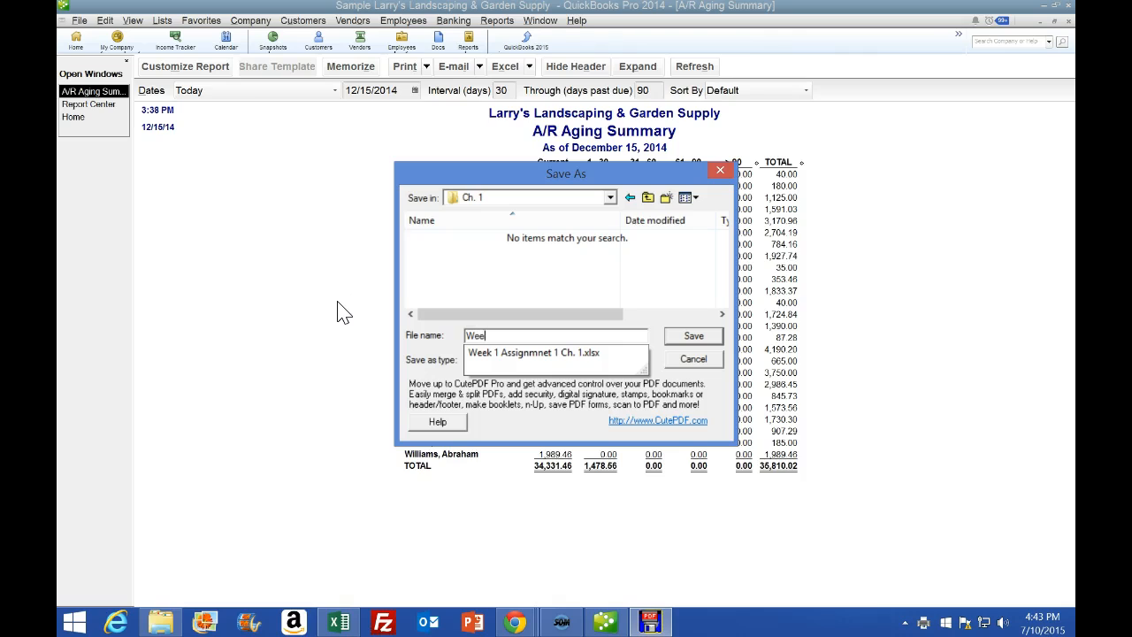
pyautogui.write('k')
pyautogui.press('Down')
pyautogui.press('Tab')
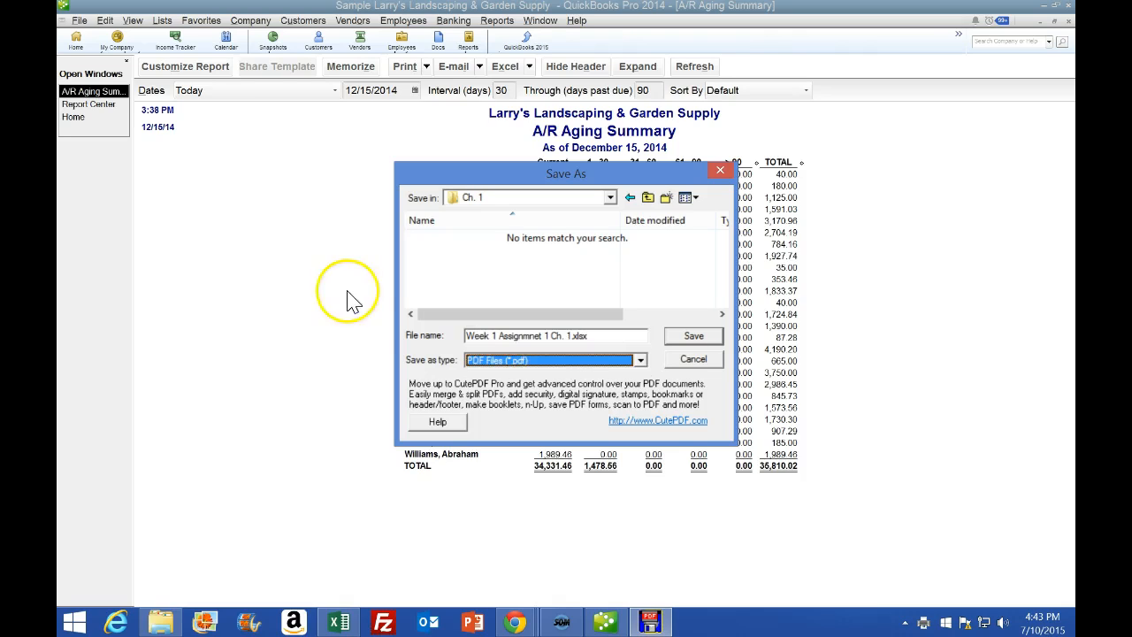
pyautogui.doubleClick(569, 336)
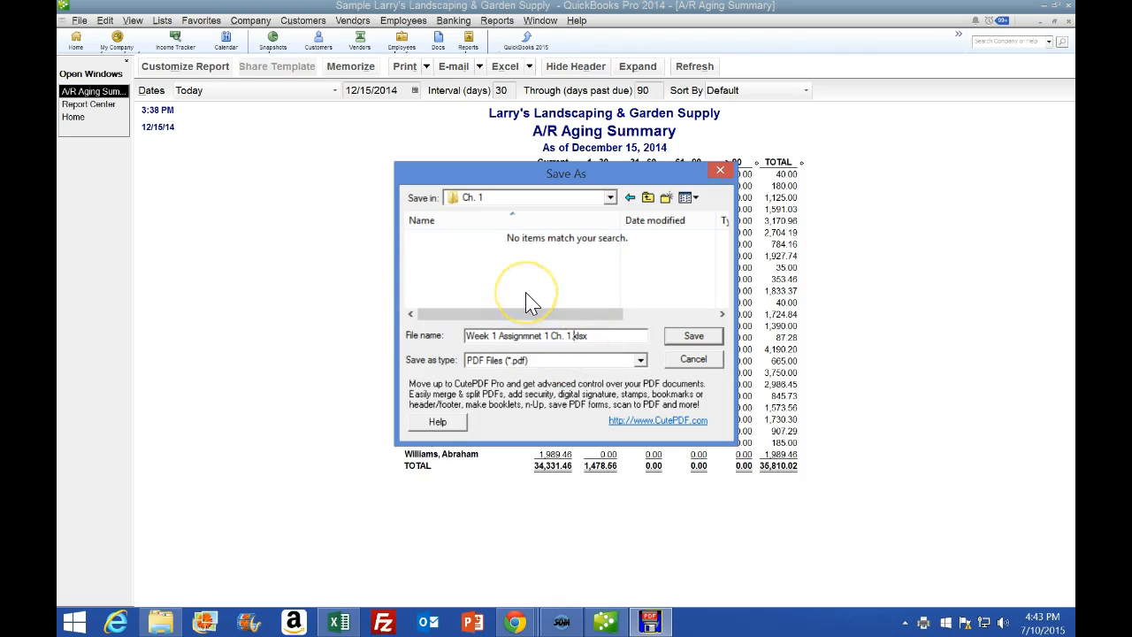
pyautogui.click(693, 335)
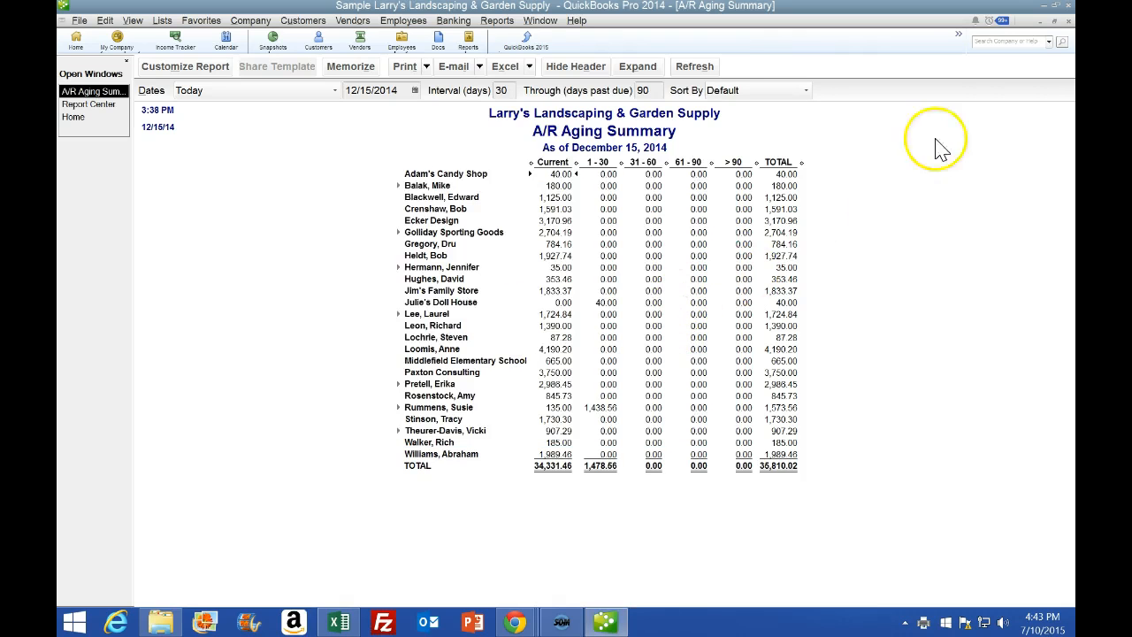
# - Go to the desktop and open the Ch. 1 folder inside Week 1 of the QuickBooks folder
pyautogui.click(1041, 6)
pyautogui.click(1033, 10)
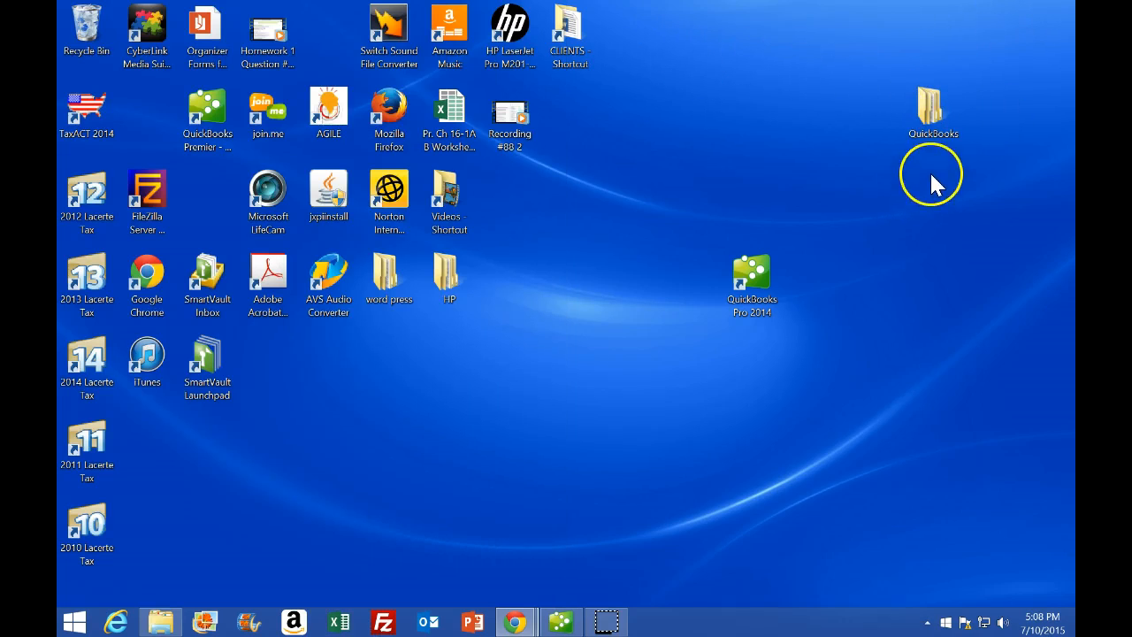
pyautogui.doubleClick(929, 110)
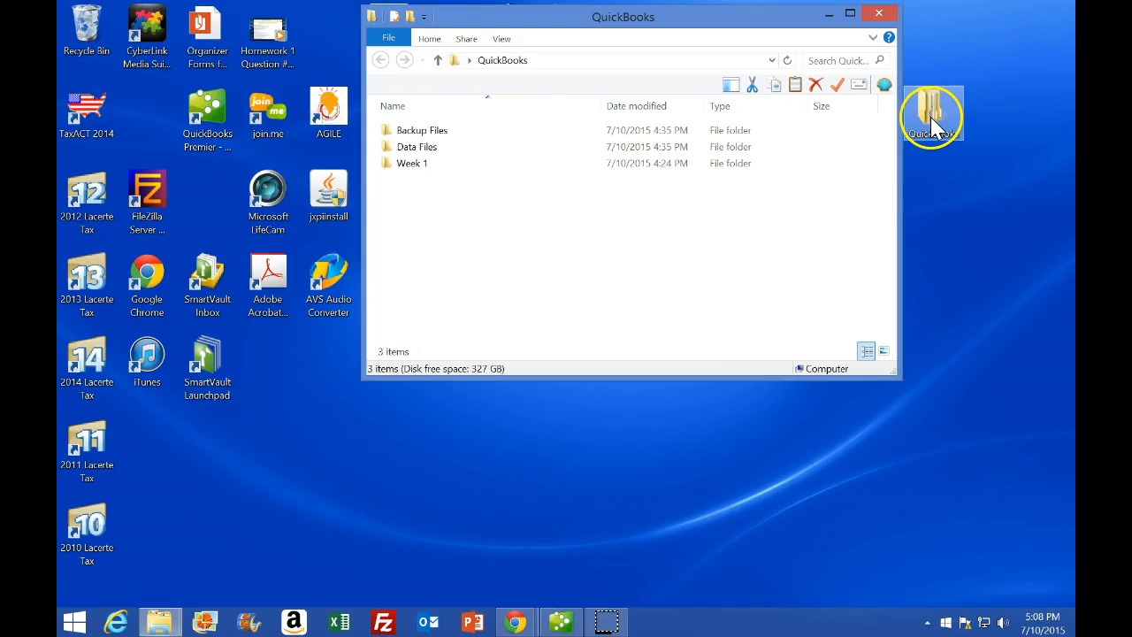
pyautogui.doubleClick(424, 166)
pyautogui.doubleClick(410, 133)
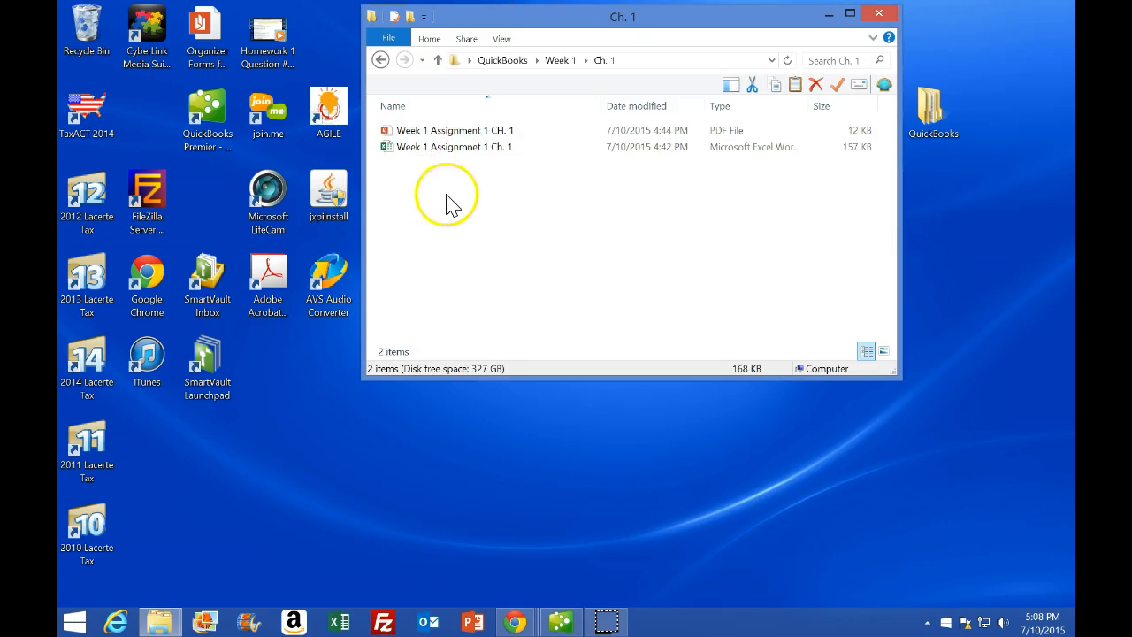
# - Open the saved PDF "Week 1 Assignment 1 CH. 1" to check the report, and close the Reader
pyautogui.doubleClick(430, 133)
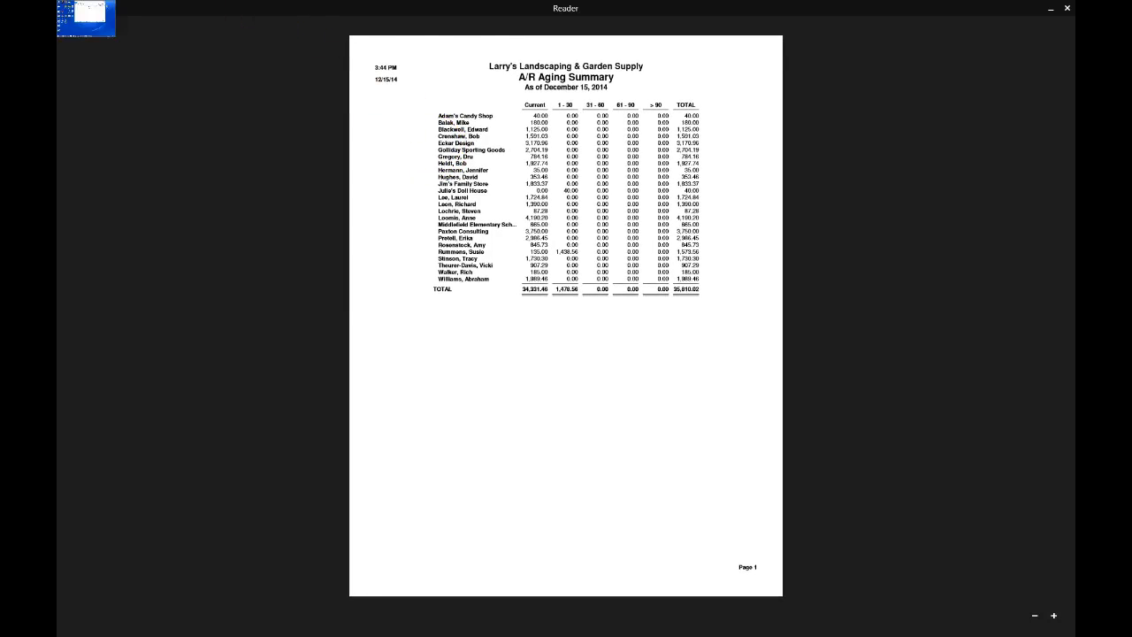
pyautogui.click(84, 18)
pyautogui.rightClick(650, 619)
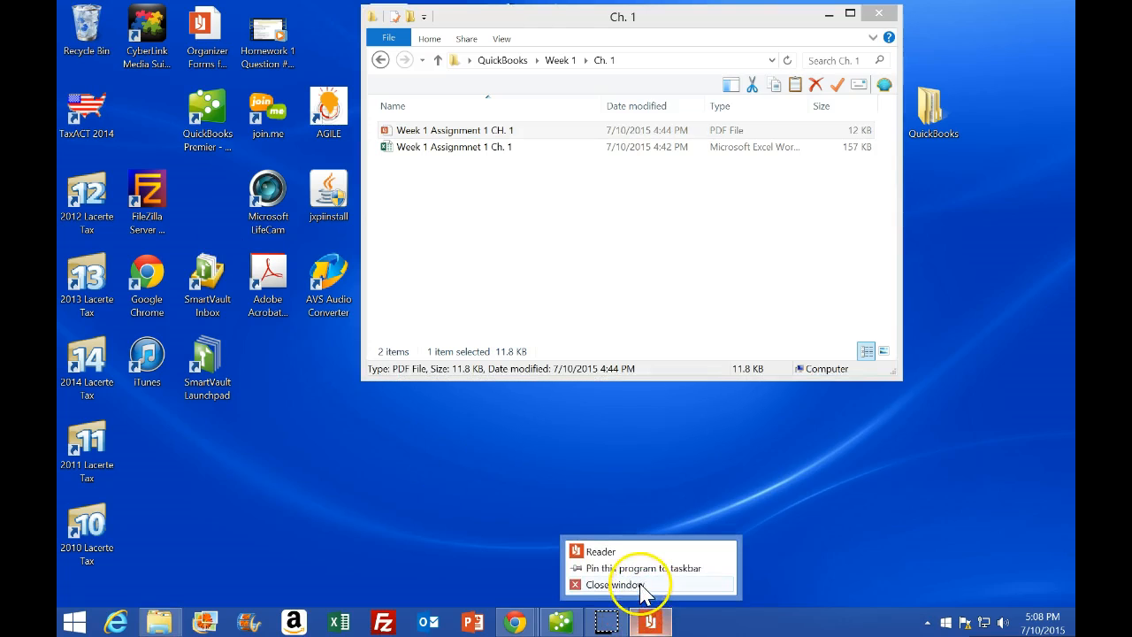
pyautogui.click(641, 585)
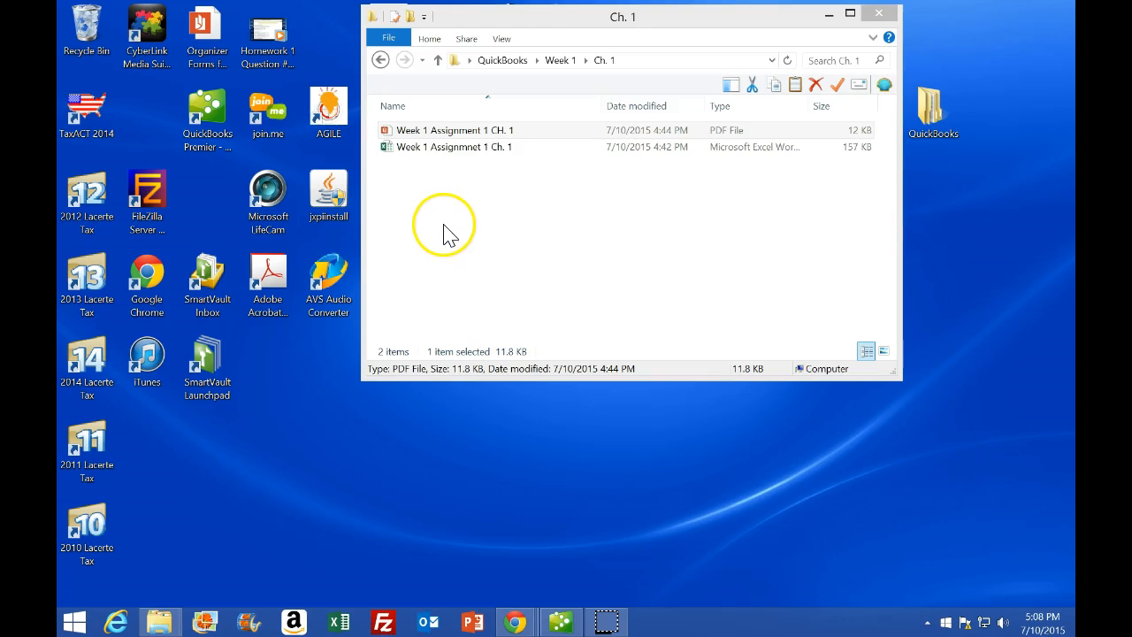
# - Open the "Week 1 Assignmnet 1 Ch. 1" workbook to check the exported aging worksheet, and close it
pyautogui.doubleClick(432, 148)
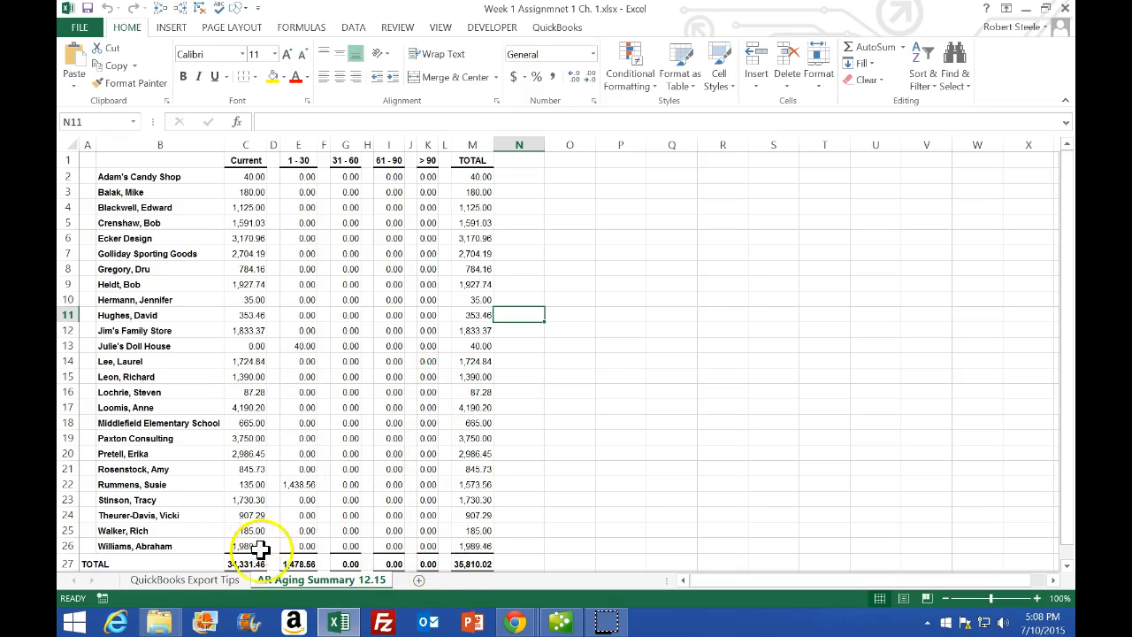
pyautogui.click(323, 345)
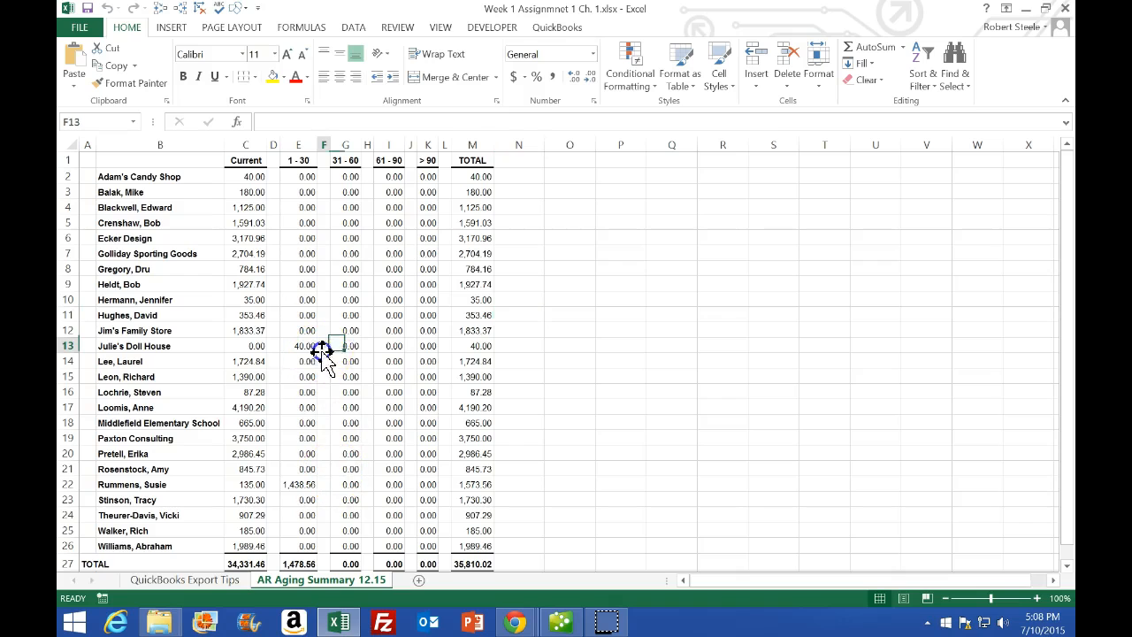
pyautogui.click(1064, 8)
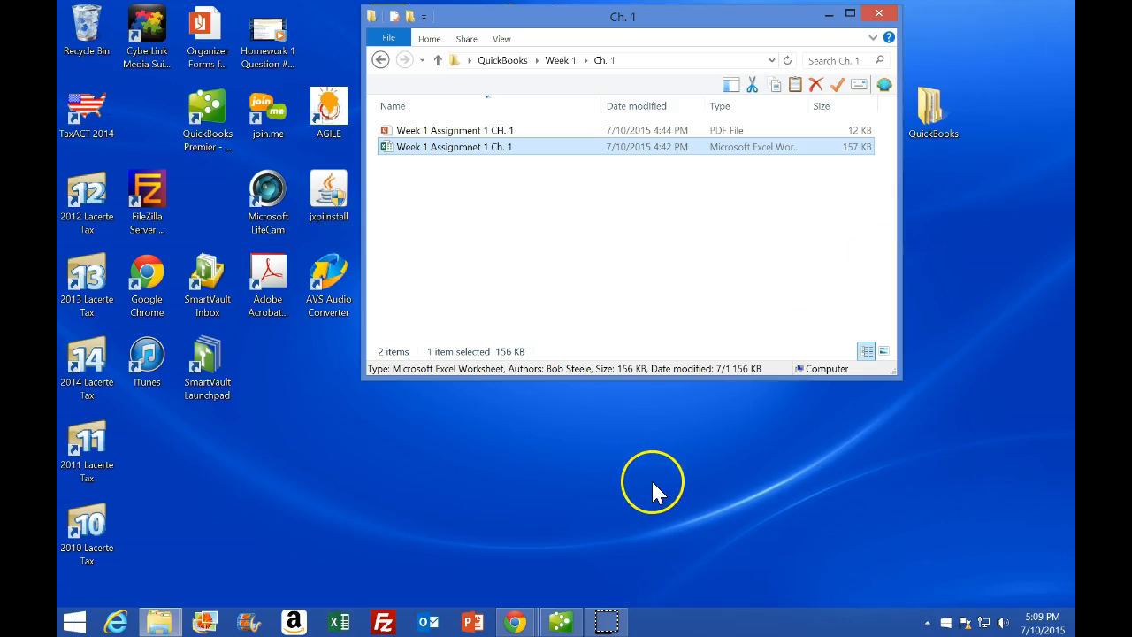
# - Switch to the CourseSmart textbook in Chrome and read the page 15 instructions for the Accounts Receivable Graph
pyautogui.moveTo(520, 626)
pyautogui.click(500, 542)
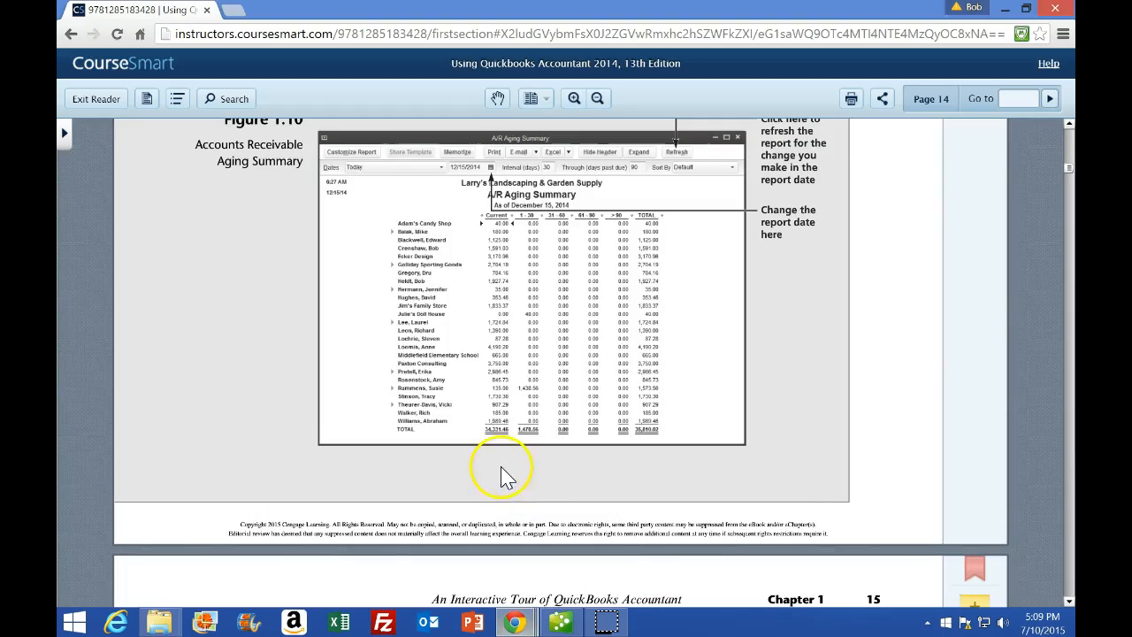
pyautogui.scroll(-5, 495, 371)
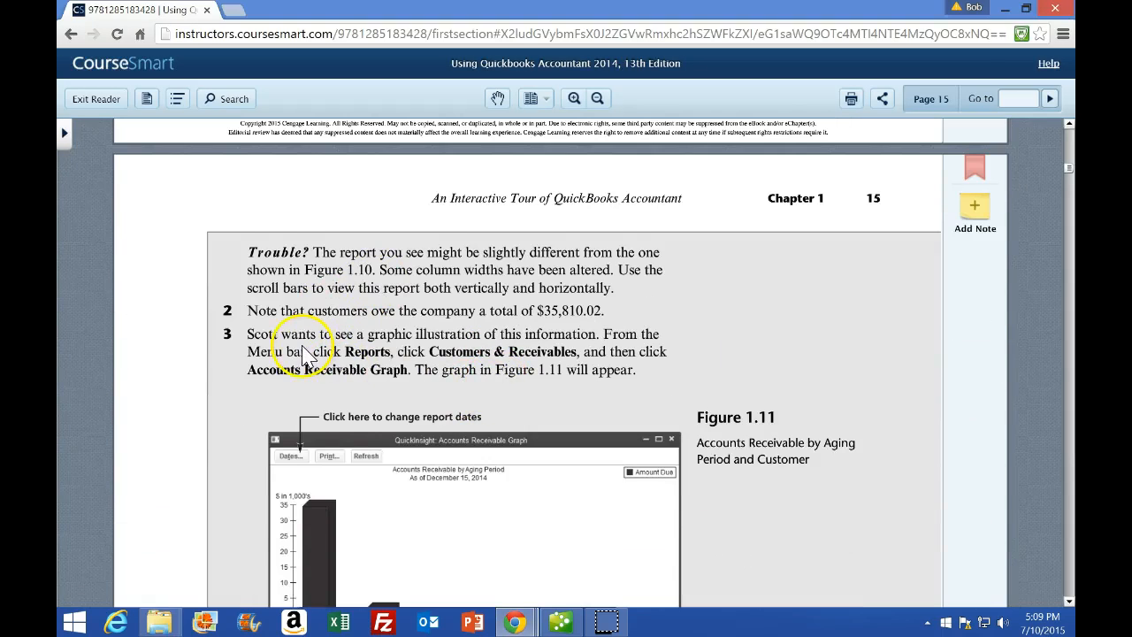
pyautogui.scroll(-1, 305, 353)
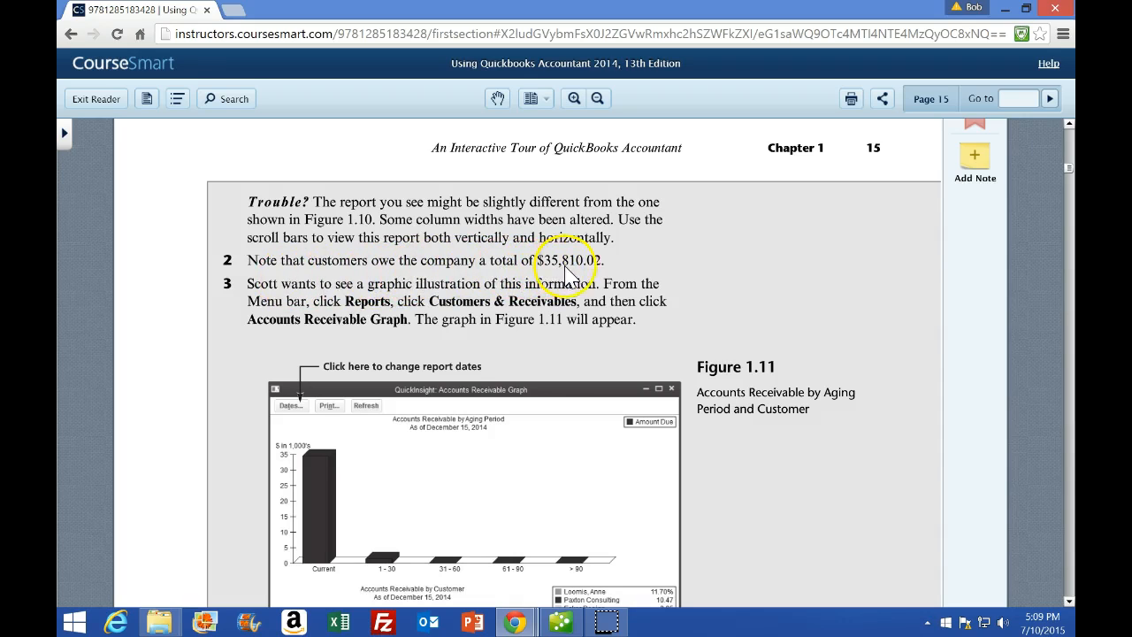
pyautogui.scroll(-1, 619, 442)
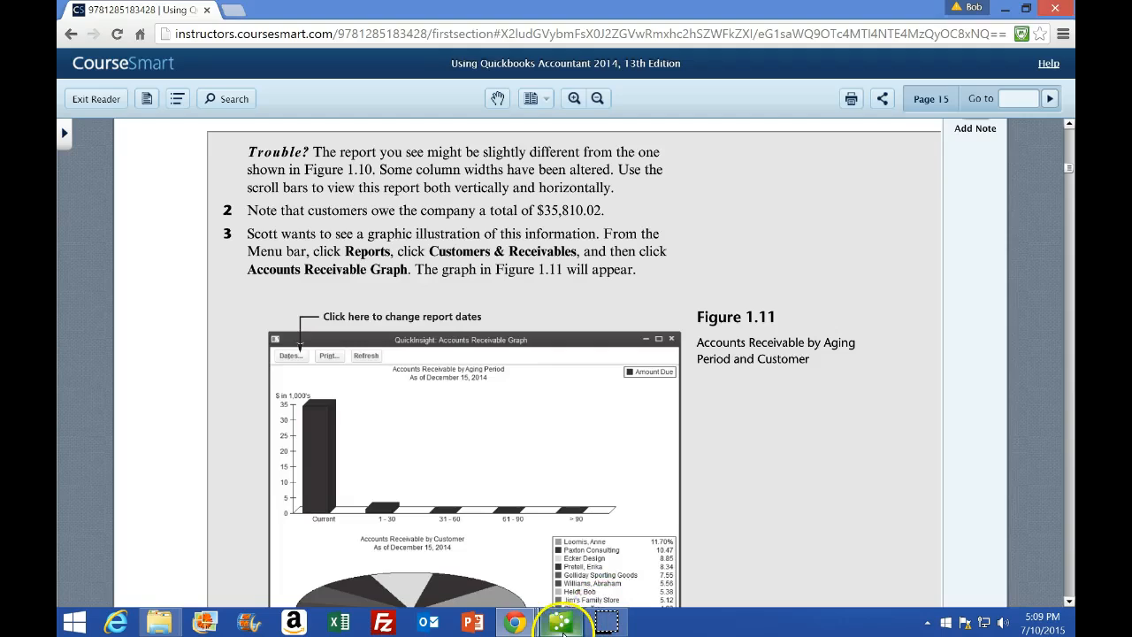
# - Switch to QuickBooks, open the standard Balance Sheet report to check its Accounts Receivable line, and close the report
pyautogui.click(562, 622)
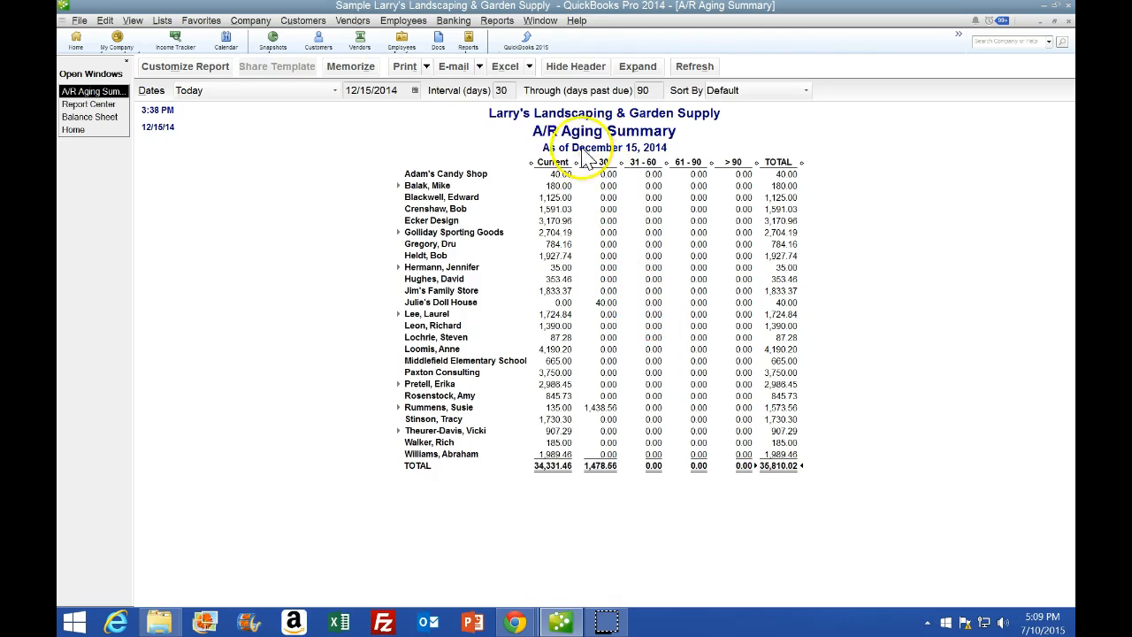
pyautogui.click(498, 21)
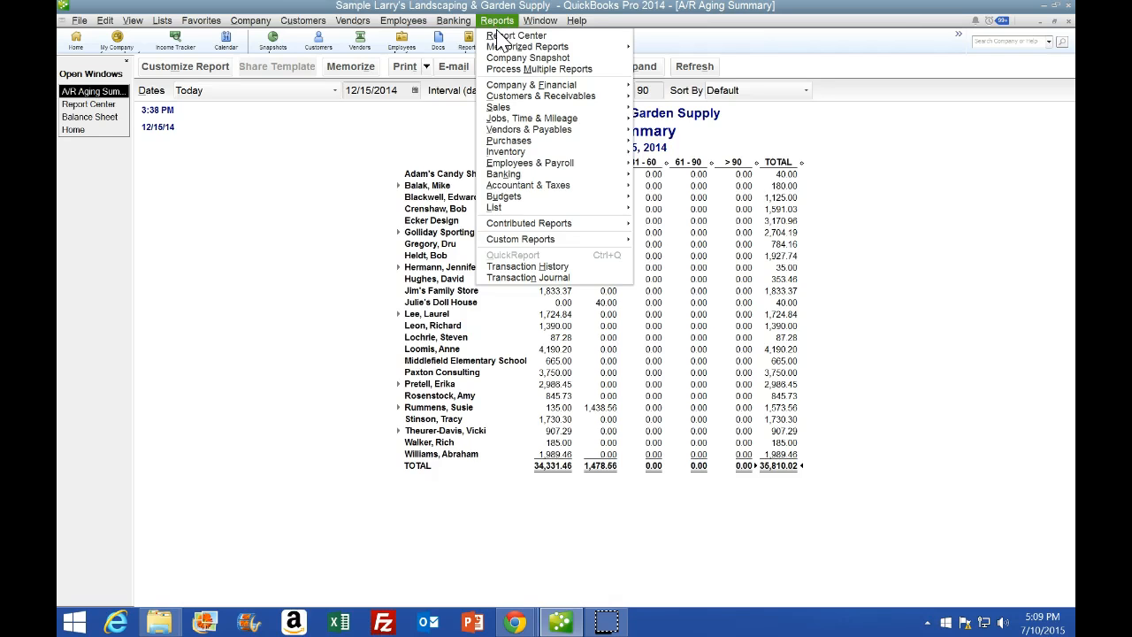
pyautogui.click(524, 88)
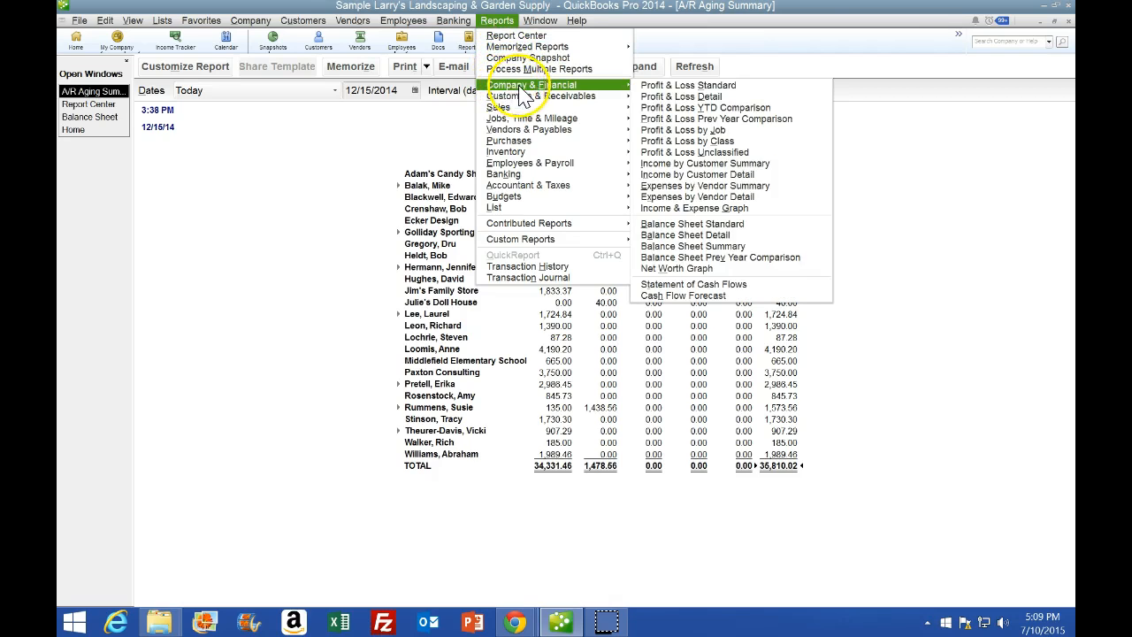
pyautogui.click(662, 232)
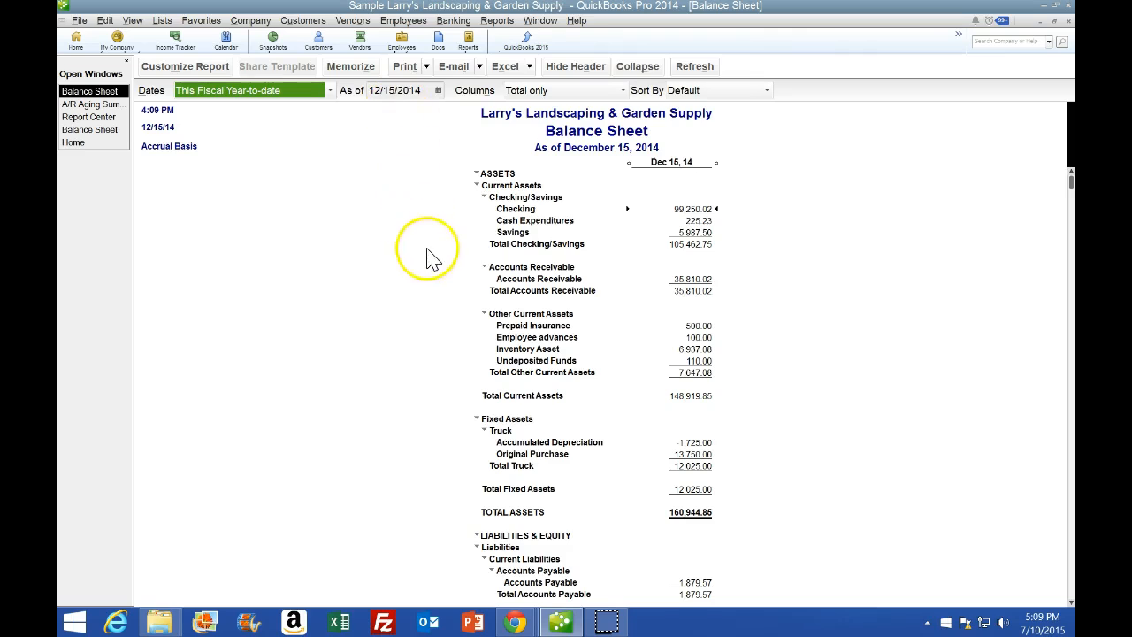
pyautogui.click(693, 281)
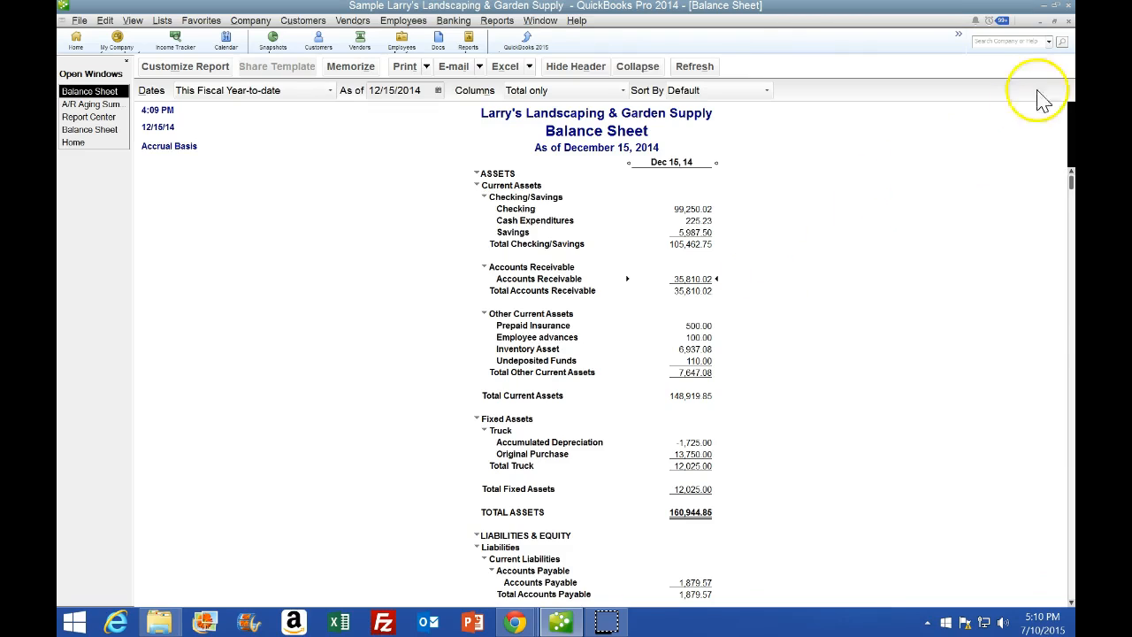
pyautogui.click(1068, 23)
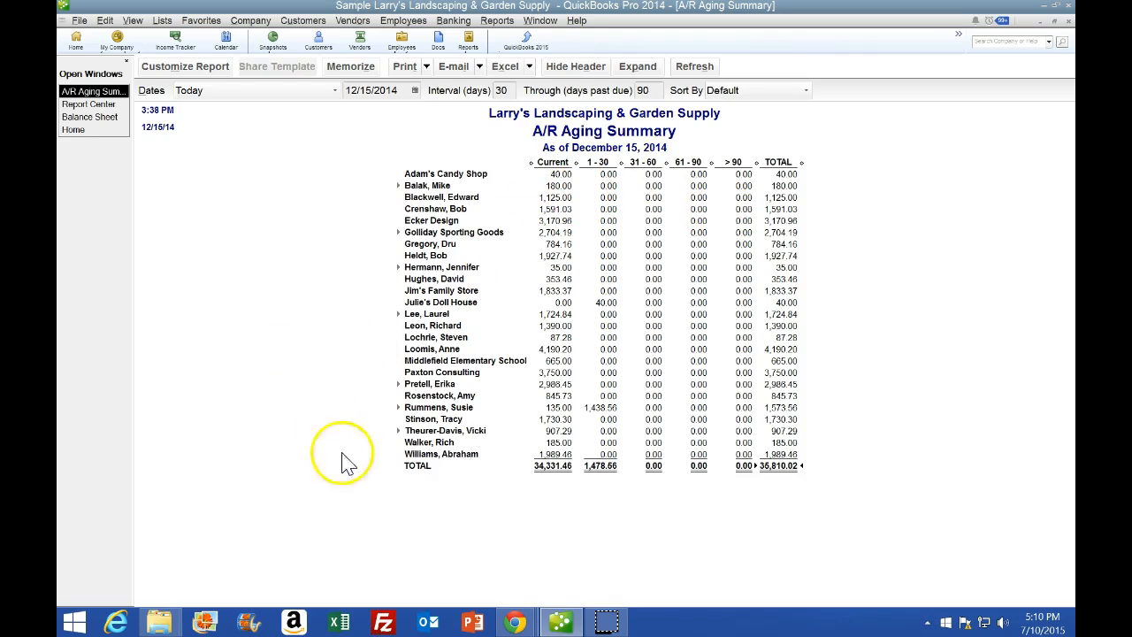
# - Return to the CourseSmart textbook in Chrome and review the Accounts Receivable Graph instructions and Figure 1.11
pyautogui.moveTo(521, 624)
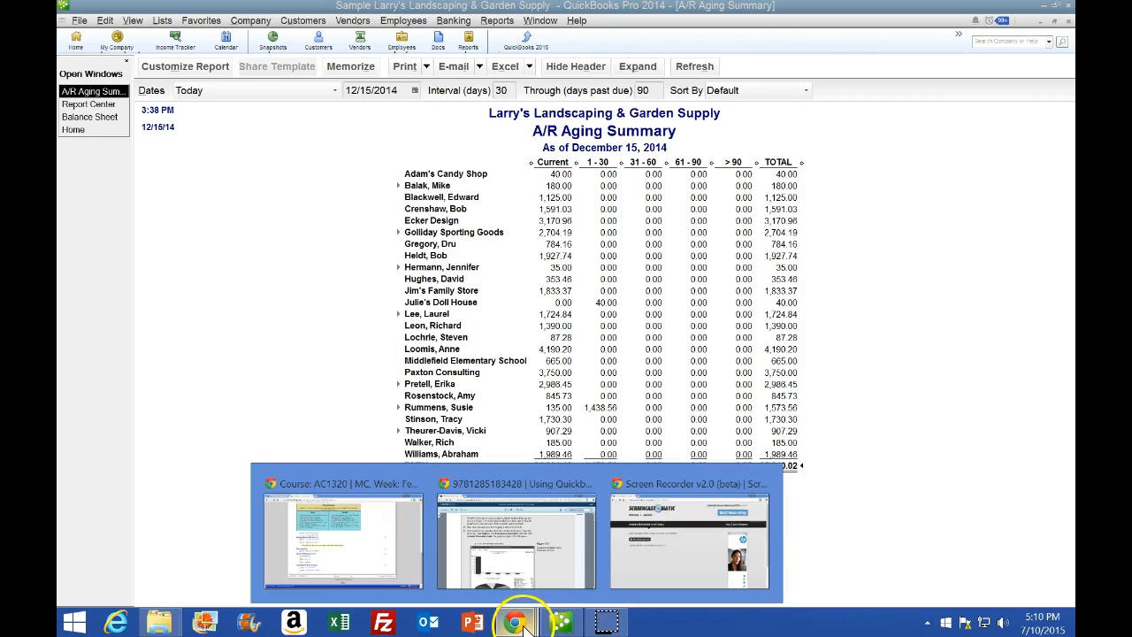
pyautogui.click(522, 584)
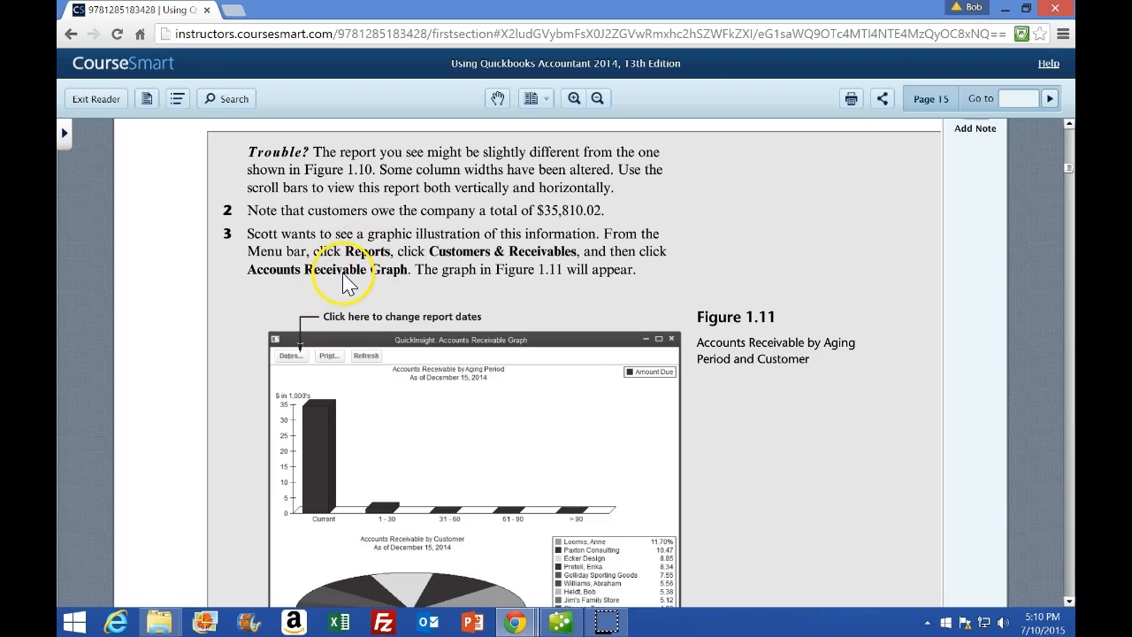
pyautogui.scroll(-1, 346, 281)
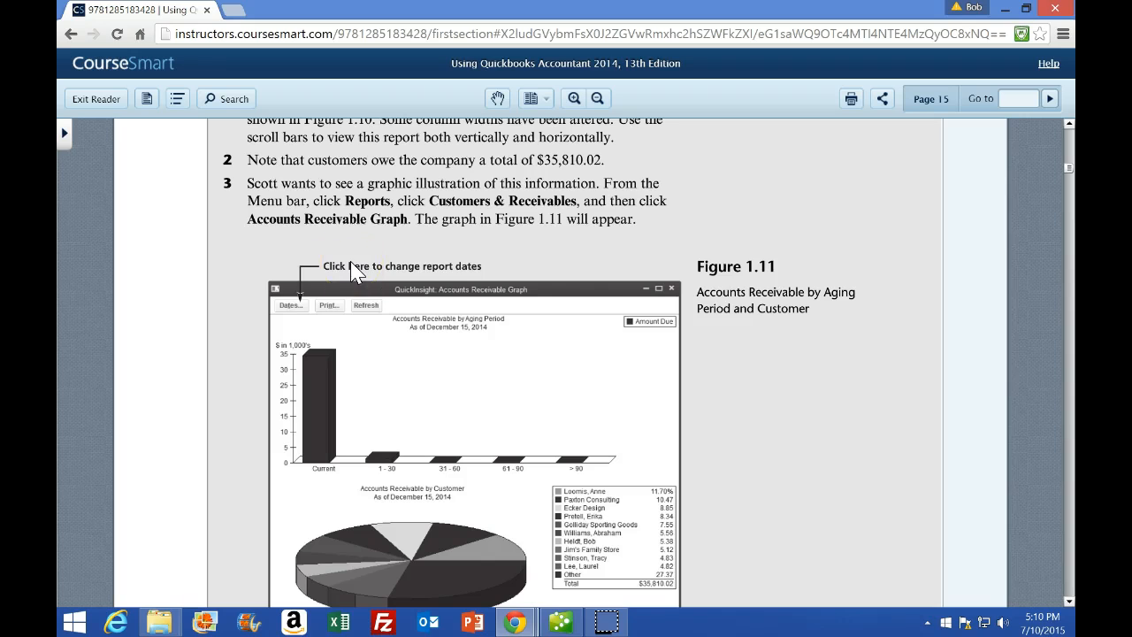
# - Switch to QuickBooks and run the Accounts Receivable Graph from the Customers & Receivables section of the Report Center
pyautogui.click(560, 623)
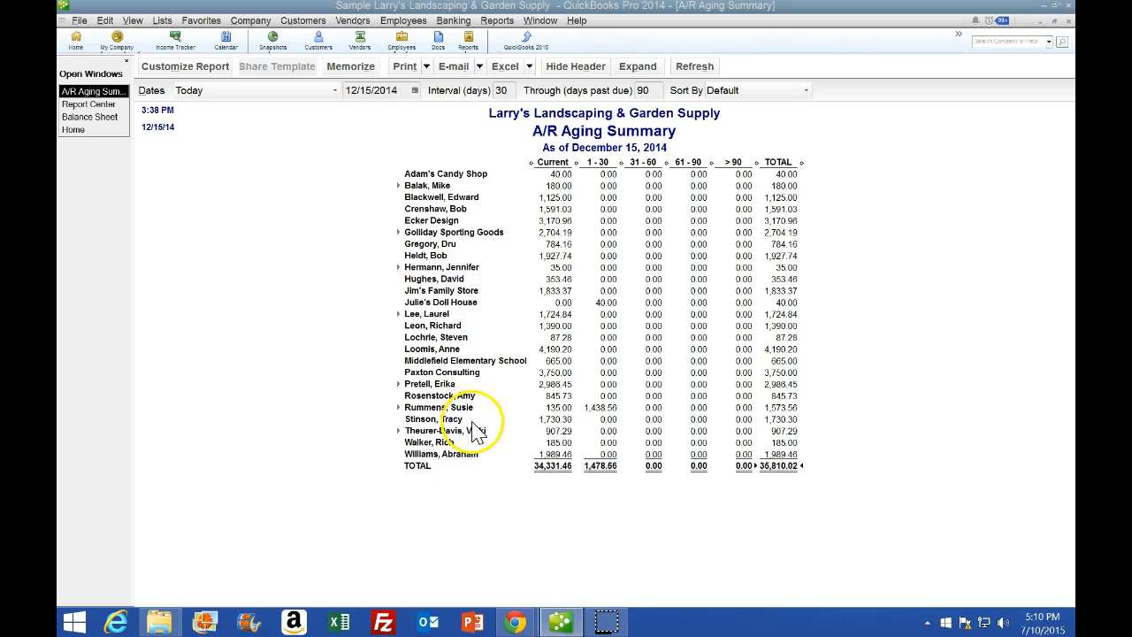
pyautogui.click(472, 44)
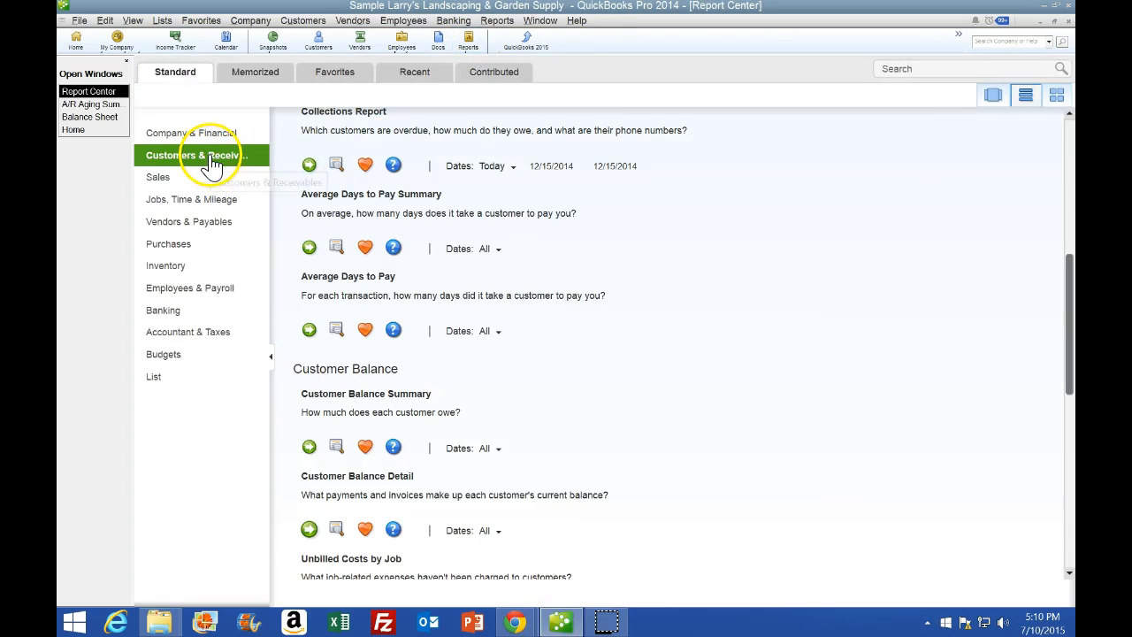
pyautogui.click(700, 380)
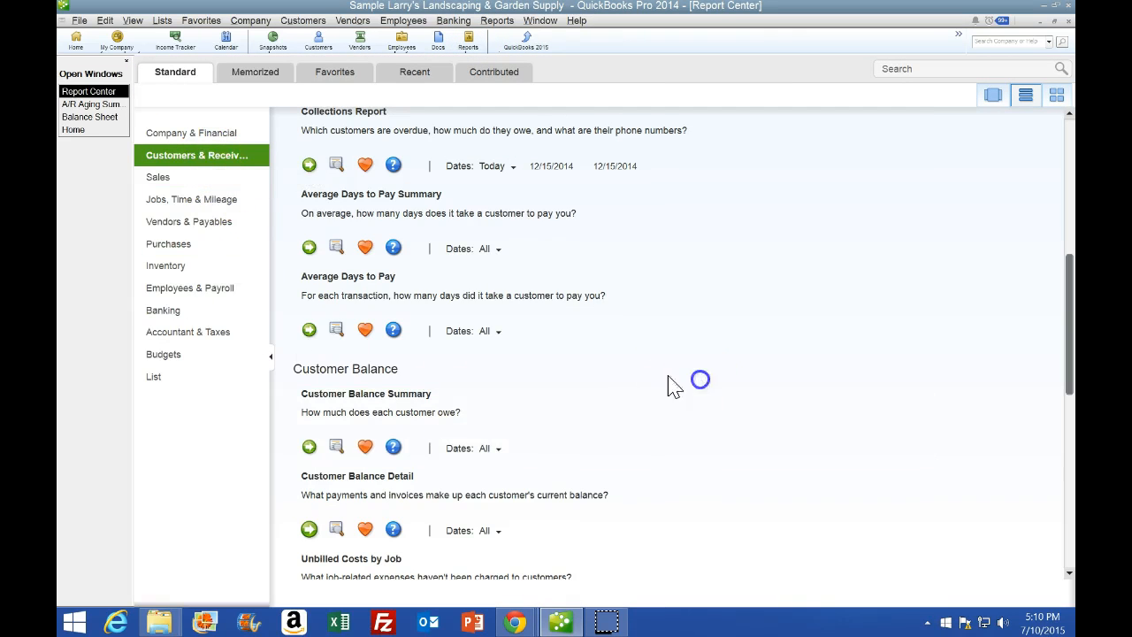
pyautogui.click(229, 165)
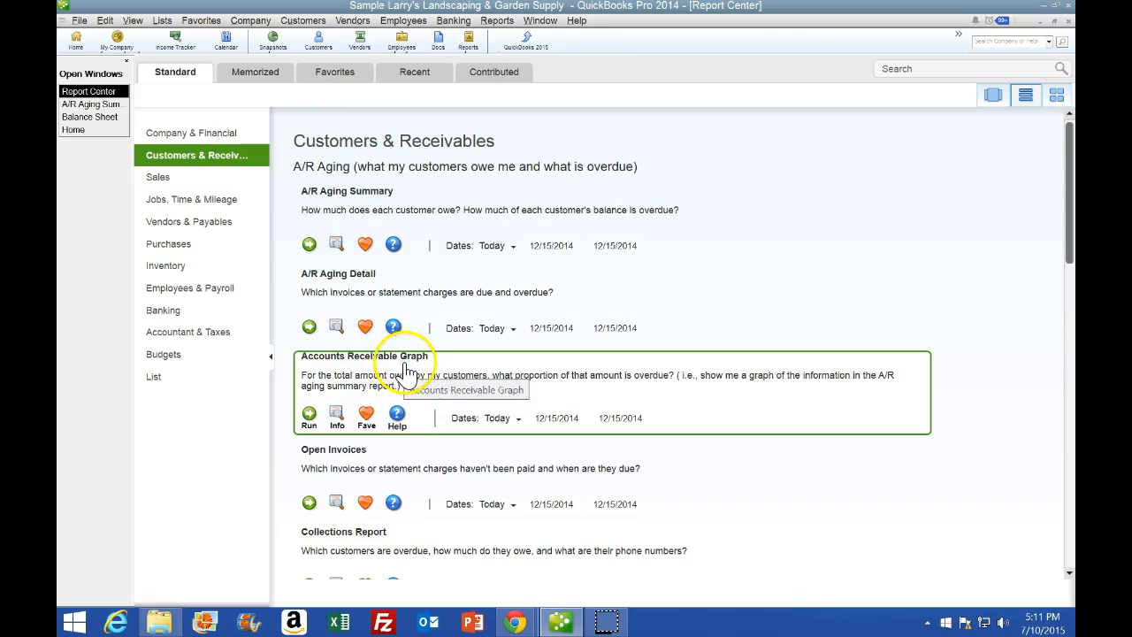
pyautogui.click(310, 416)
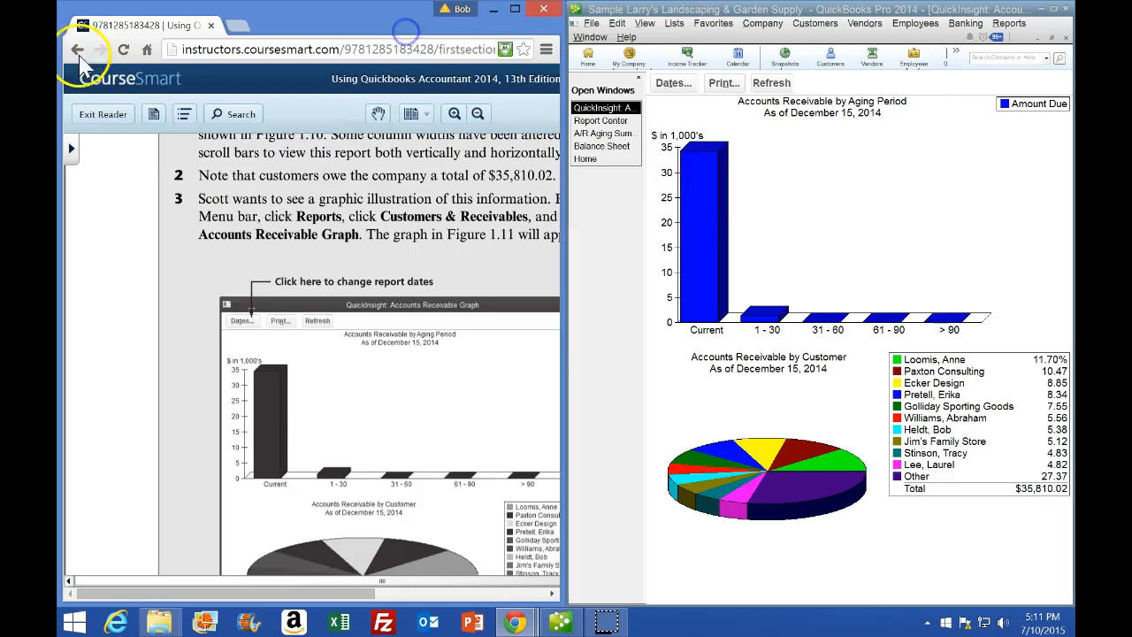
# - Compare the graph with the textbook's Figure 1.11 side by side, and maximize QuickBooks
pyautogui.scroll(-1, 349, 478)
pyautogui.moveTo(336, 594); pyautogui.dragTo(380, 594)
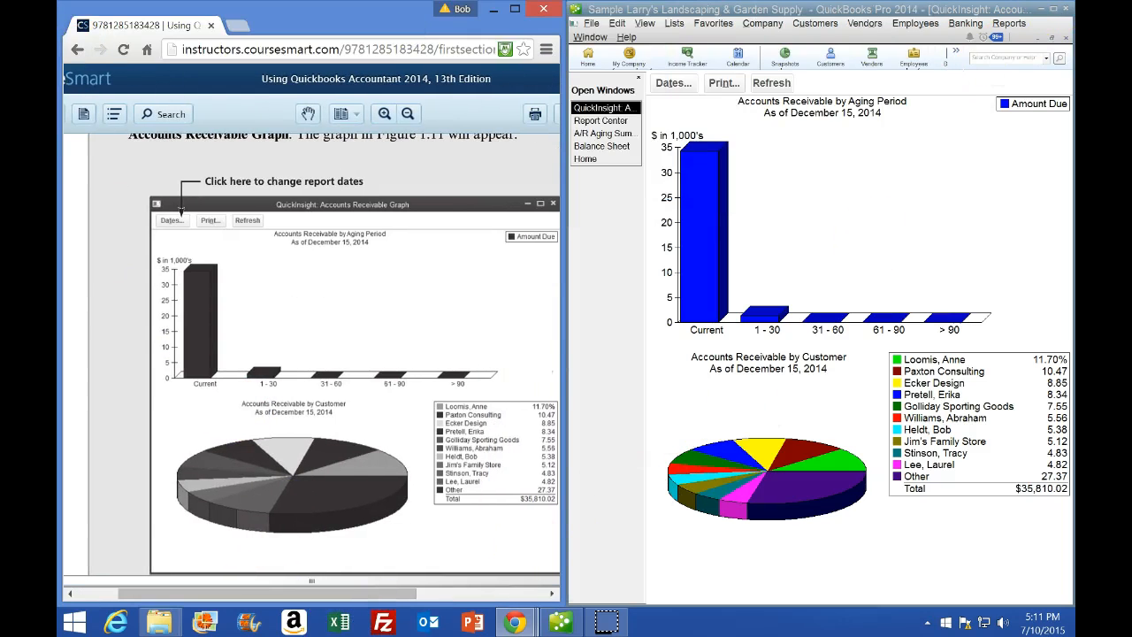
pyautogui.click(1054, 11)
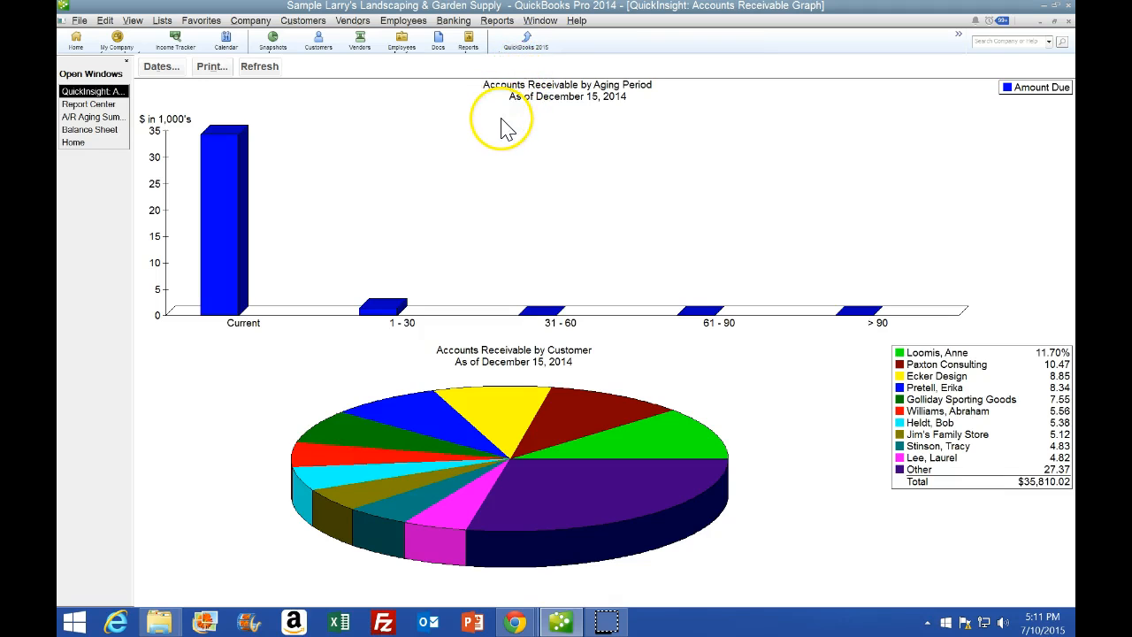
# - Print the Accounts Receivable Graph to a file with the CutePDF Writer printer in portrait orientation
pyautogui.click(79, 21)
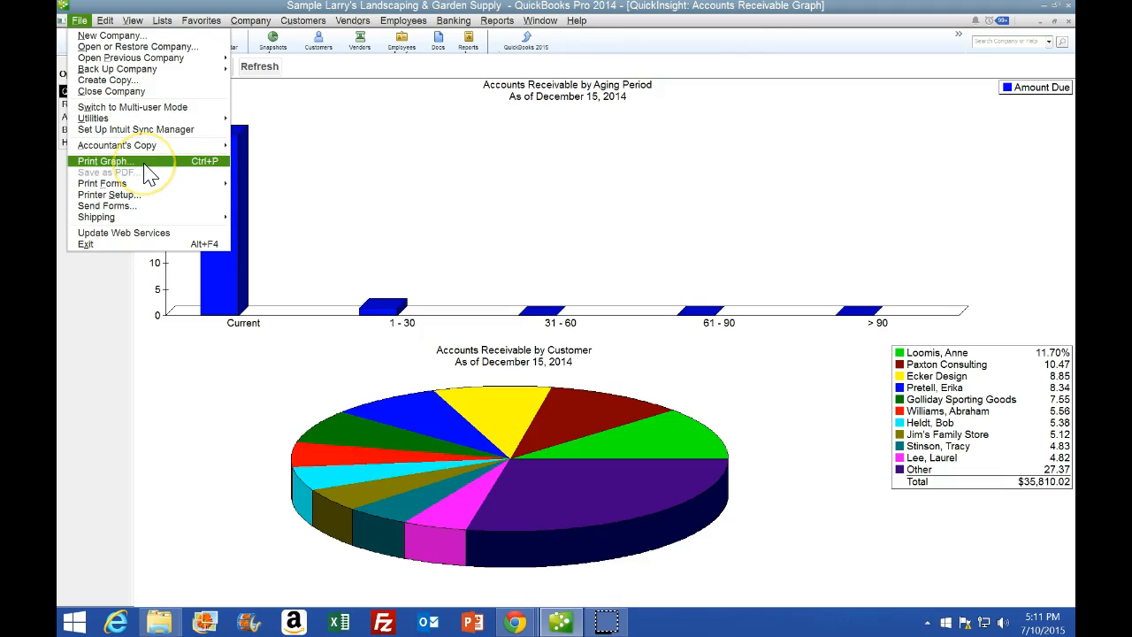
pyautogui.click(405, 162)
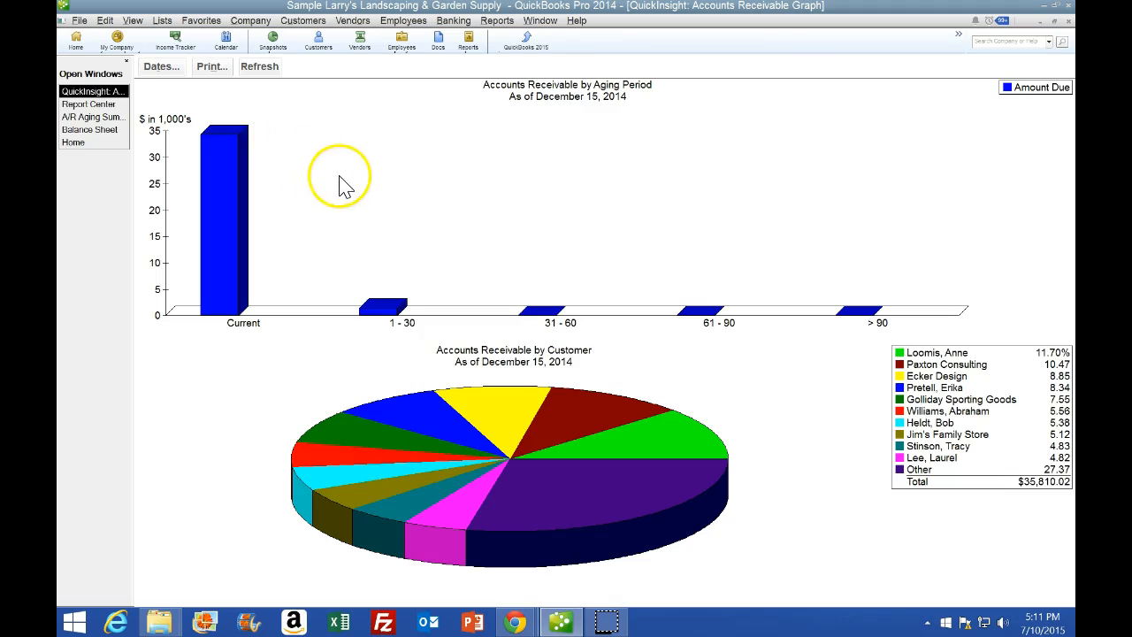
pyautogui.click(225, 81)
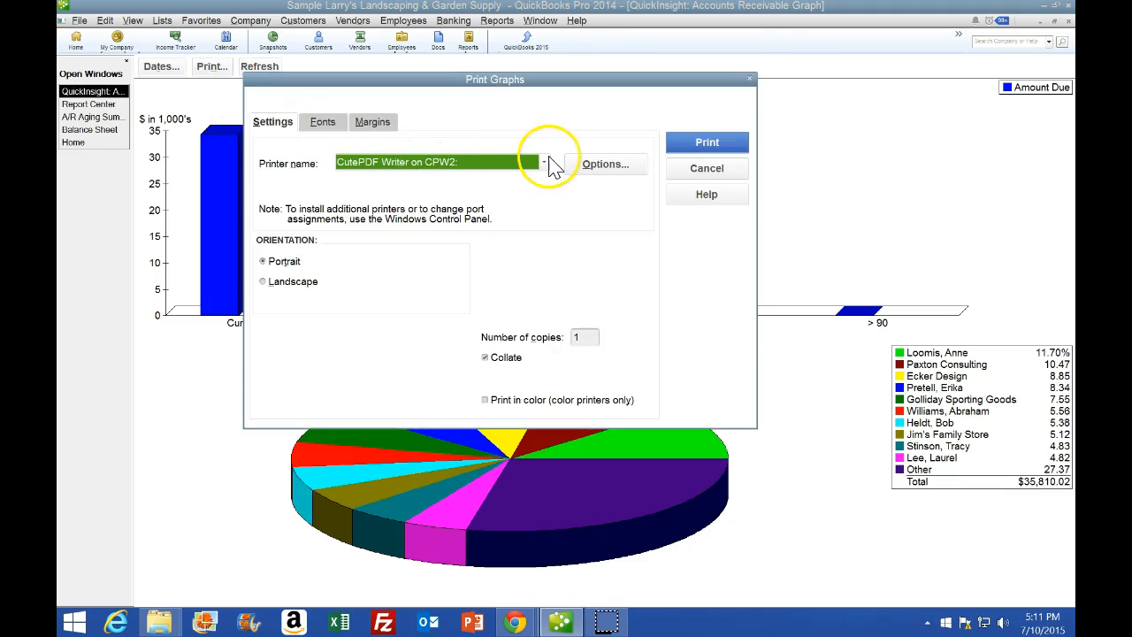
pyautogui.click(545, 166)
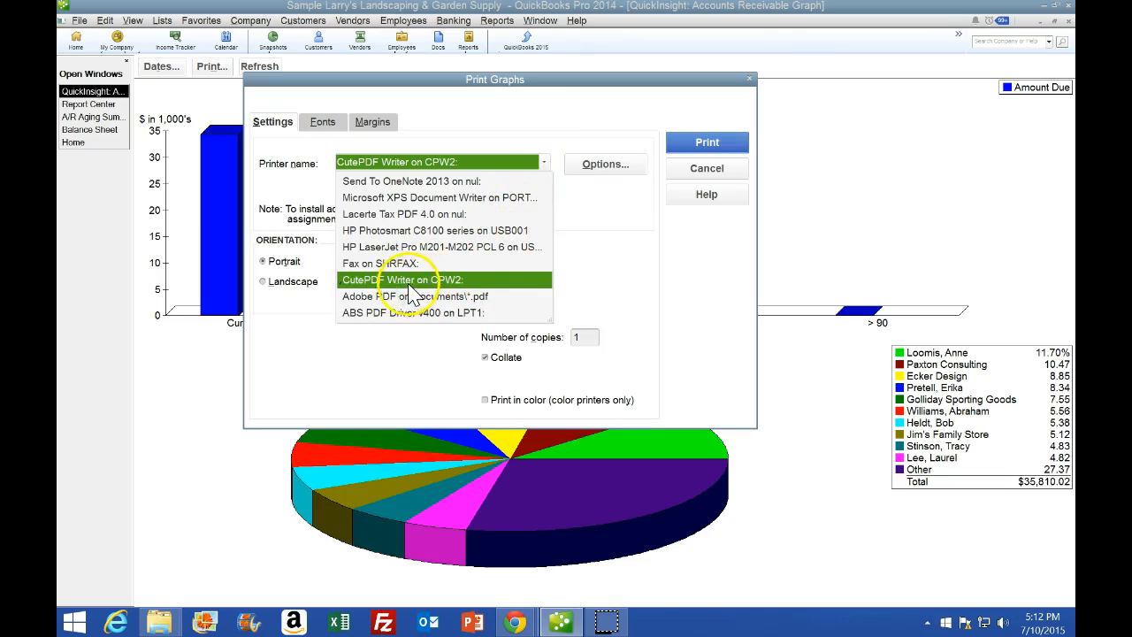
pyautogui.click(383, 284)
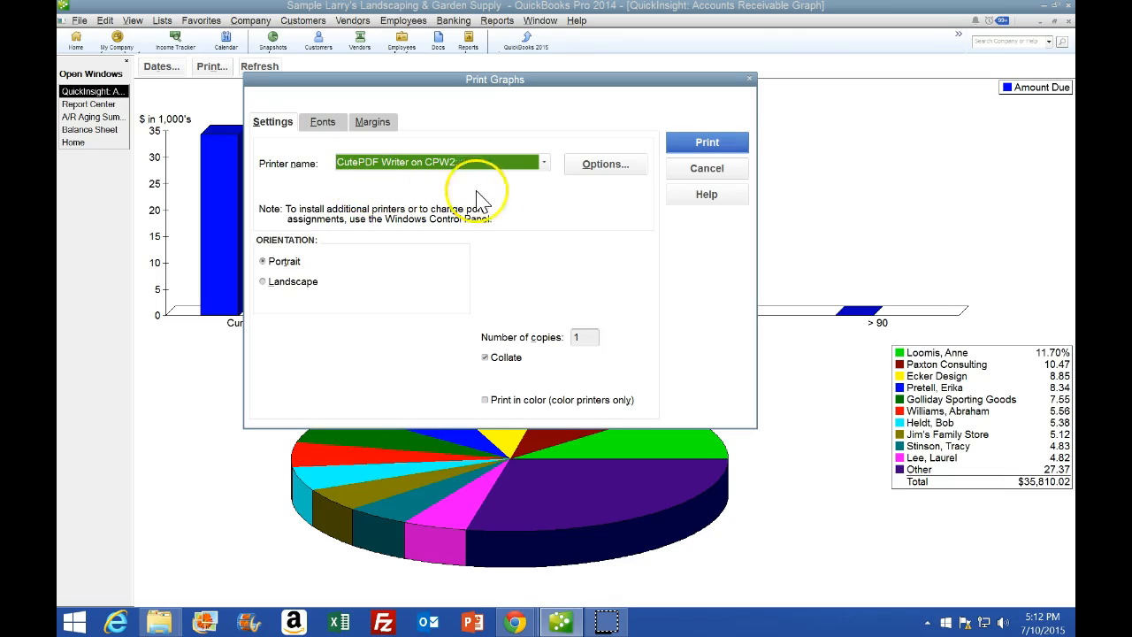
pyautogui.click(692, 145)
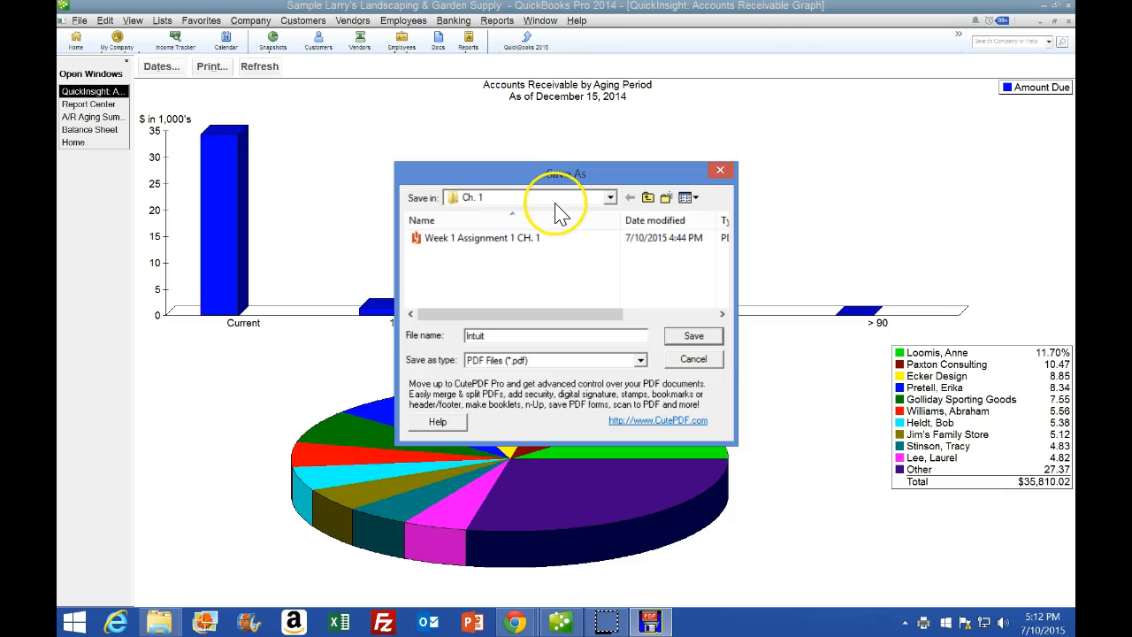
# - Set the save location to the Ch. 1 folder inside Week 1 of the desktop's QuickBooks folder
pyautogui.click(610, 198)
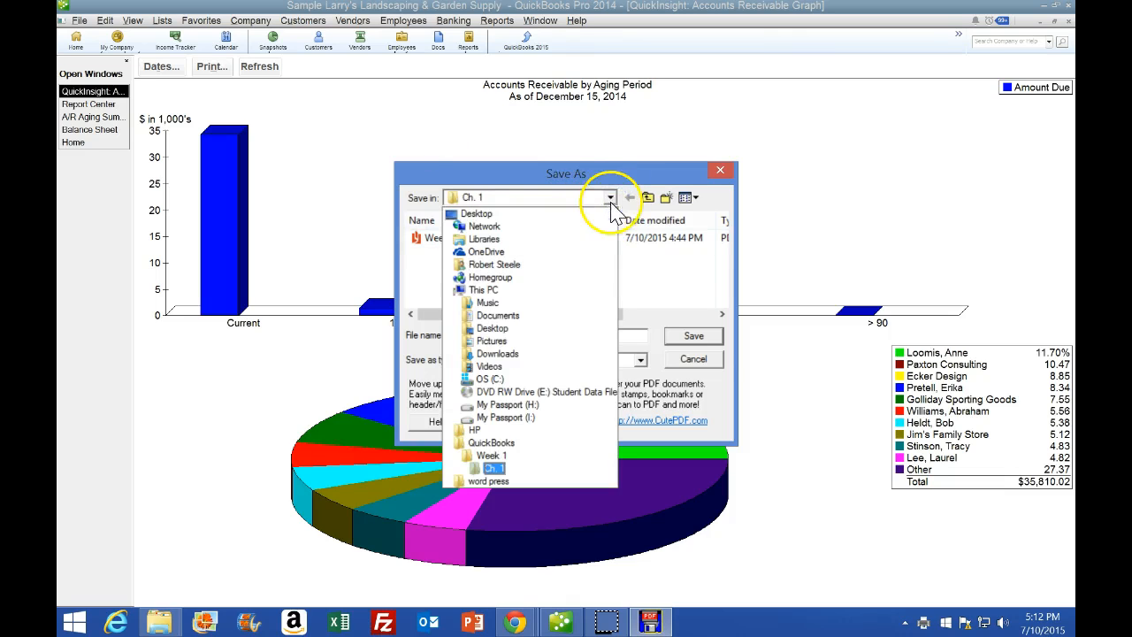
pyautogui.click(601, 213)
pyautogui.moveTo(721, 239); pyautogui.dragTo(723, 283)
pyautogui.doubleClick(467, 237)
pyautogui.click(456, 271)
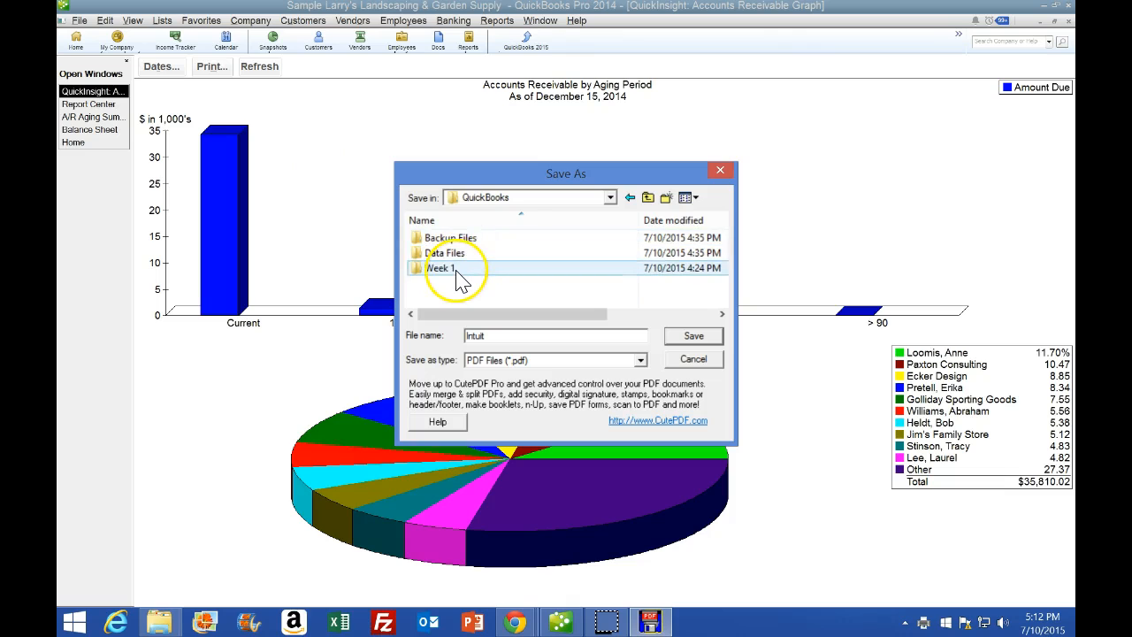
pyautogui.doubleClick(456, 271)
pyautogui.doubleClick(434, 246)
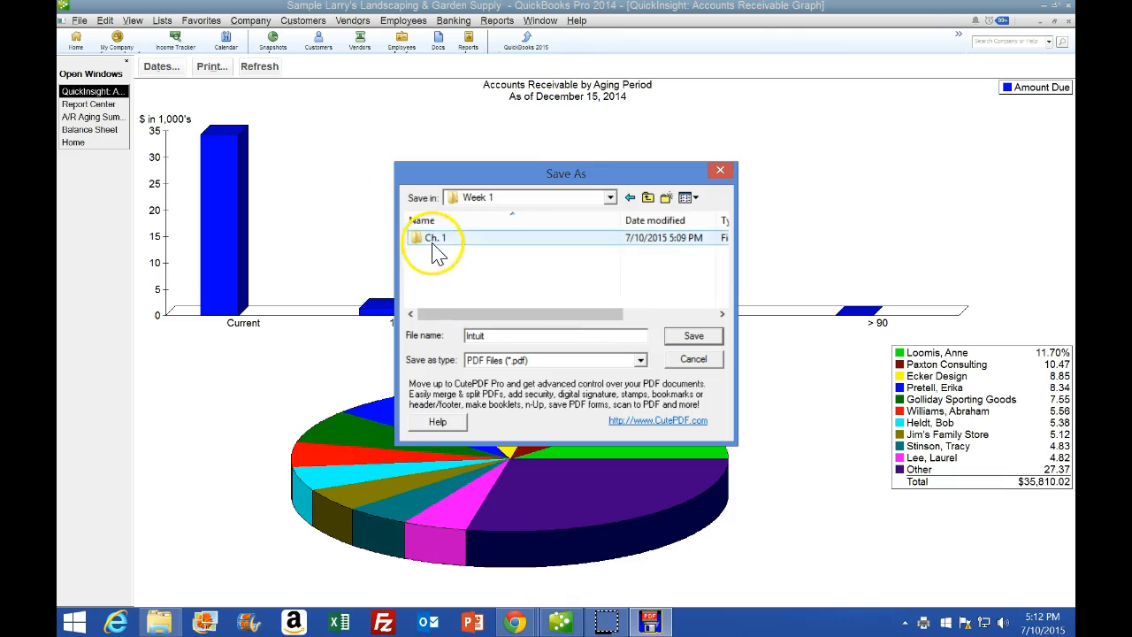
# - Name the graph PDF "AR Aging 12.15" and save it
pyautogui.click(498, 339)
pyautogui.moveTo(498, 340); pyautogui.dragTo(419, 339)
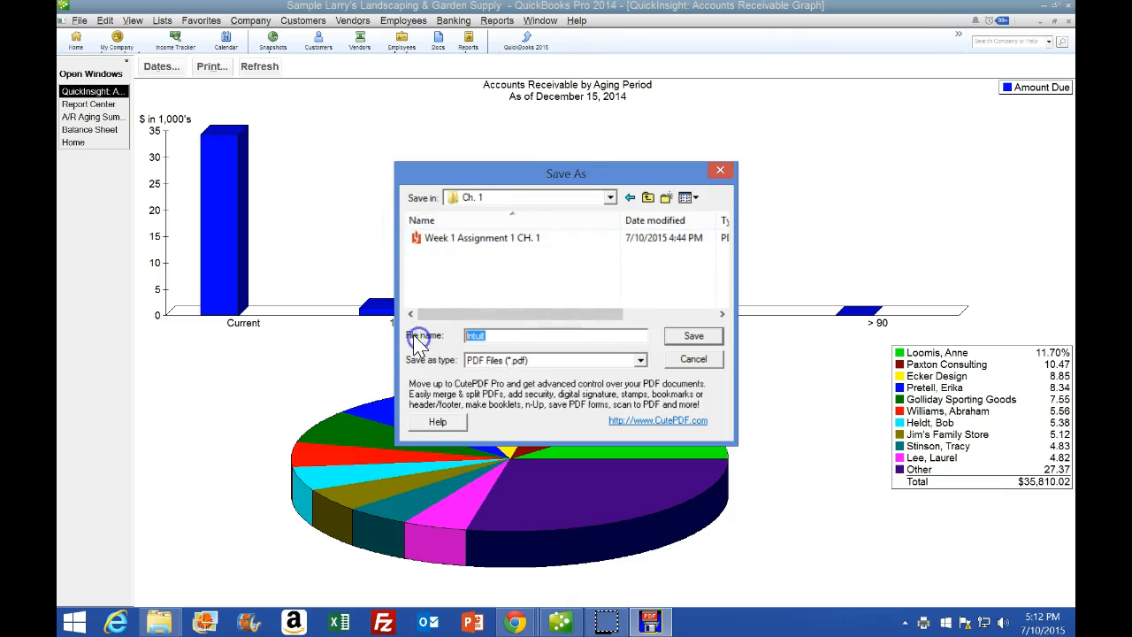
pyautogui.write('AR Aging 12.15')
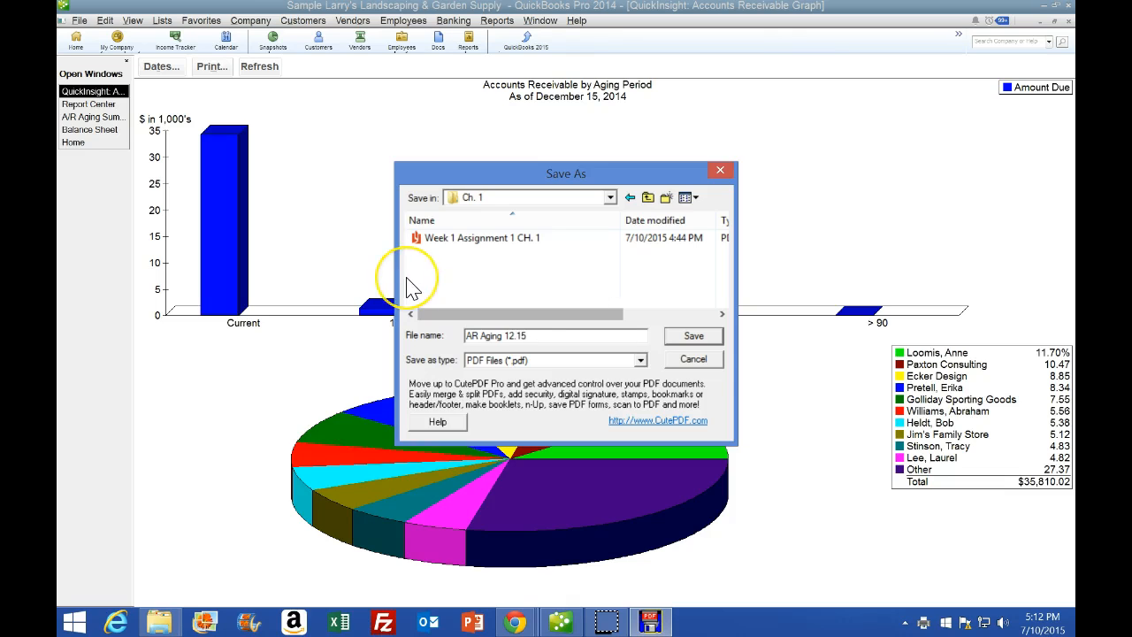
pyautogui.click(707, 337)
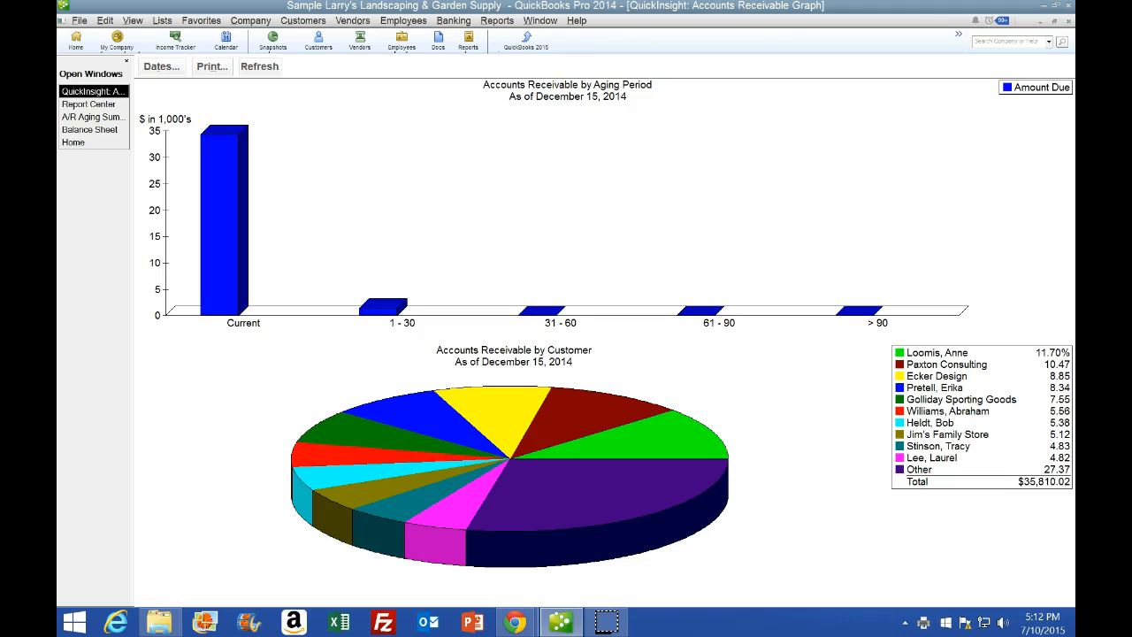
# - Minimize QuickBooks and close the Ch. 1 folder window that is still open on the desktop
pyautogui.click(1043, 6)
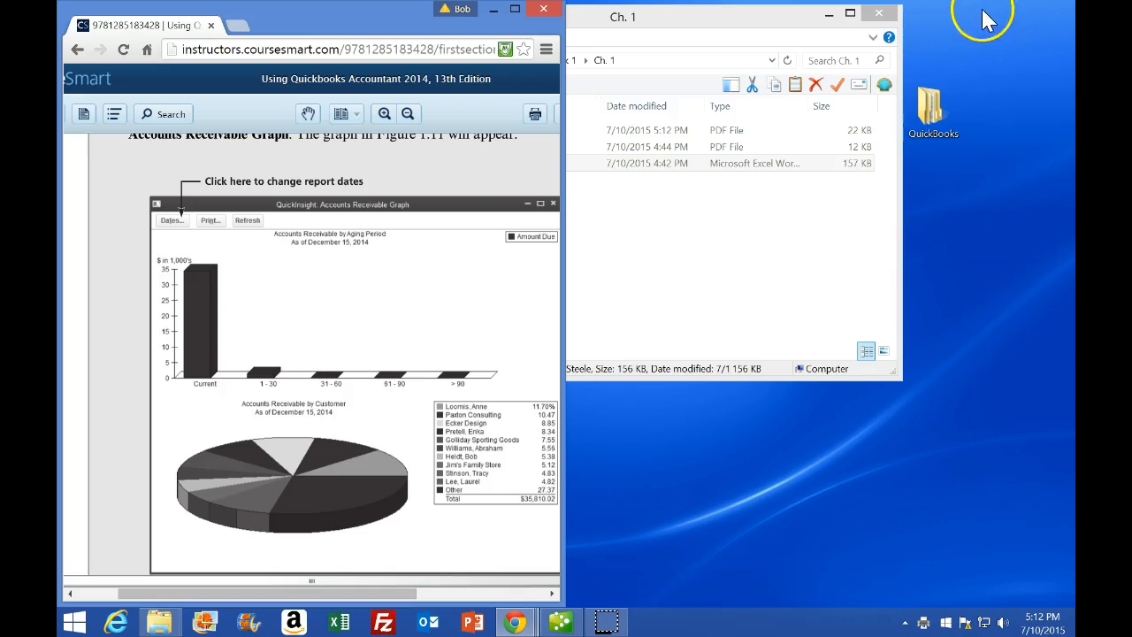
pyautogui.click(894, 14)
pyautogui.click(896, 18)
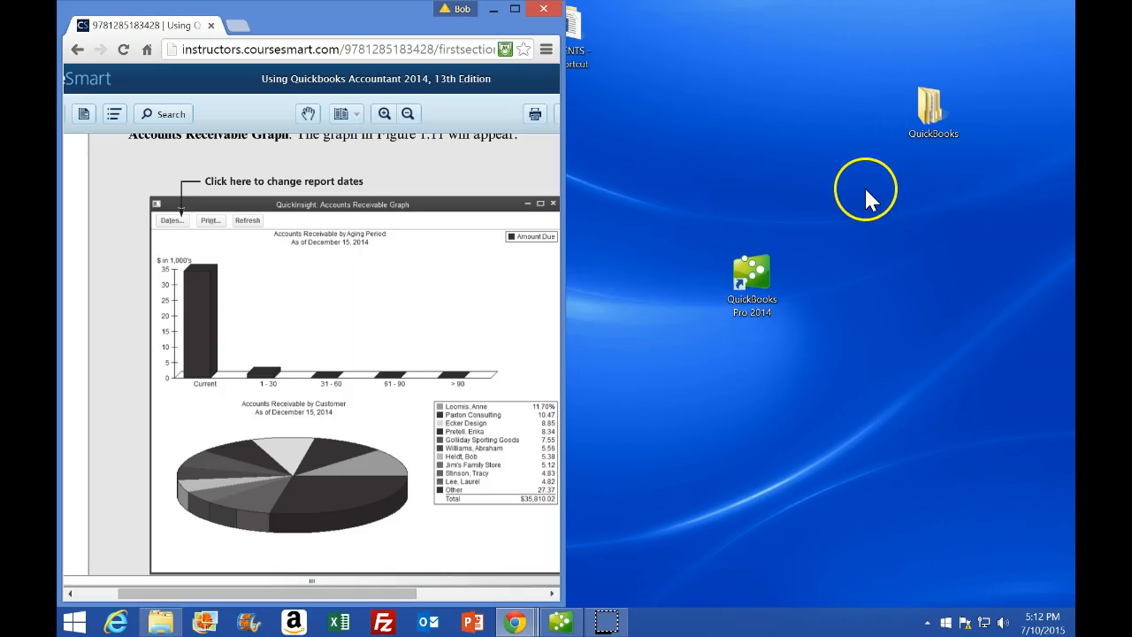
# - Open the Ch. 1 folder inside QuickBooks' Week 1 folder and view the "AR Aging 12.15" PDF to check the saved graph
pyautogui.click(923, 116)
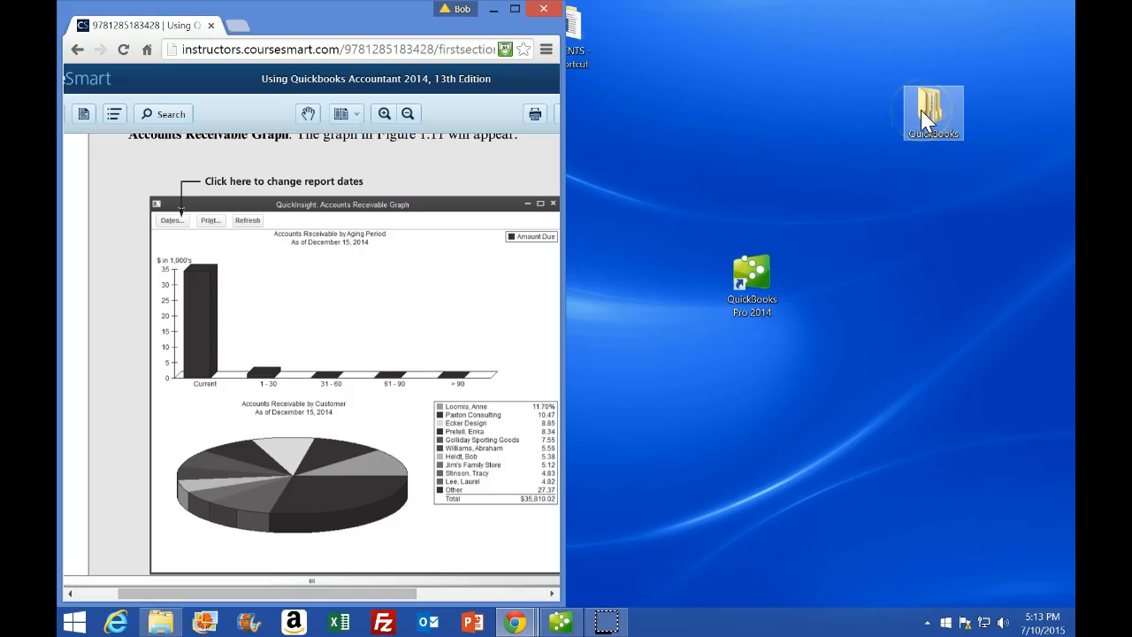
pyautogui.doubleClick(923, 117)
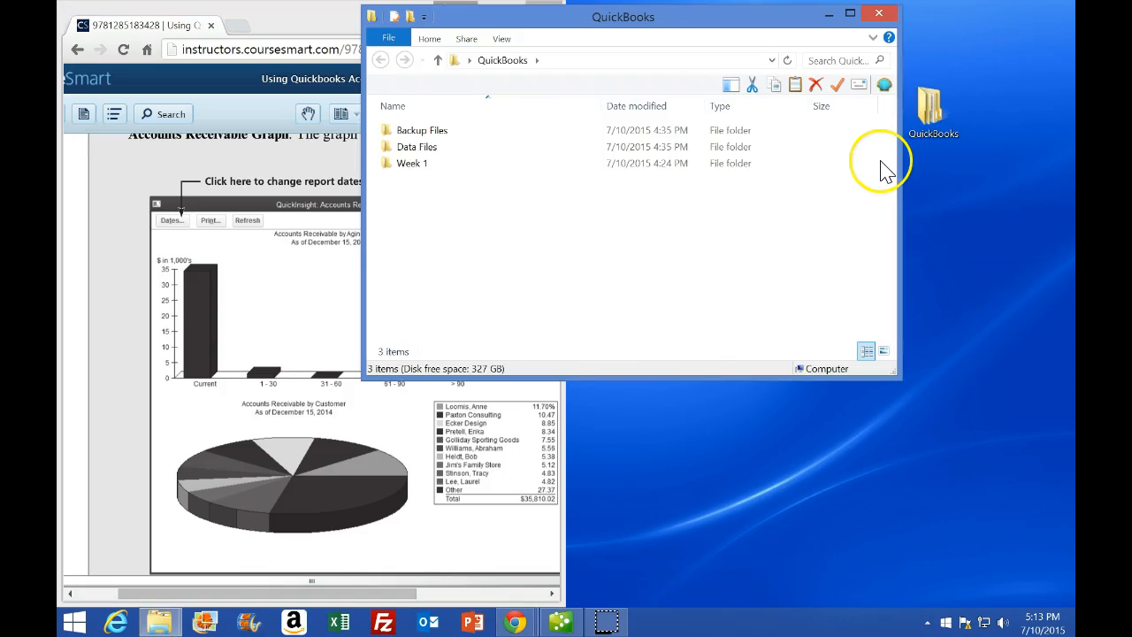
pyautogui.doubleClick(411, 164)
pyautogui.doubleClick(403, 130)
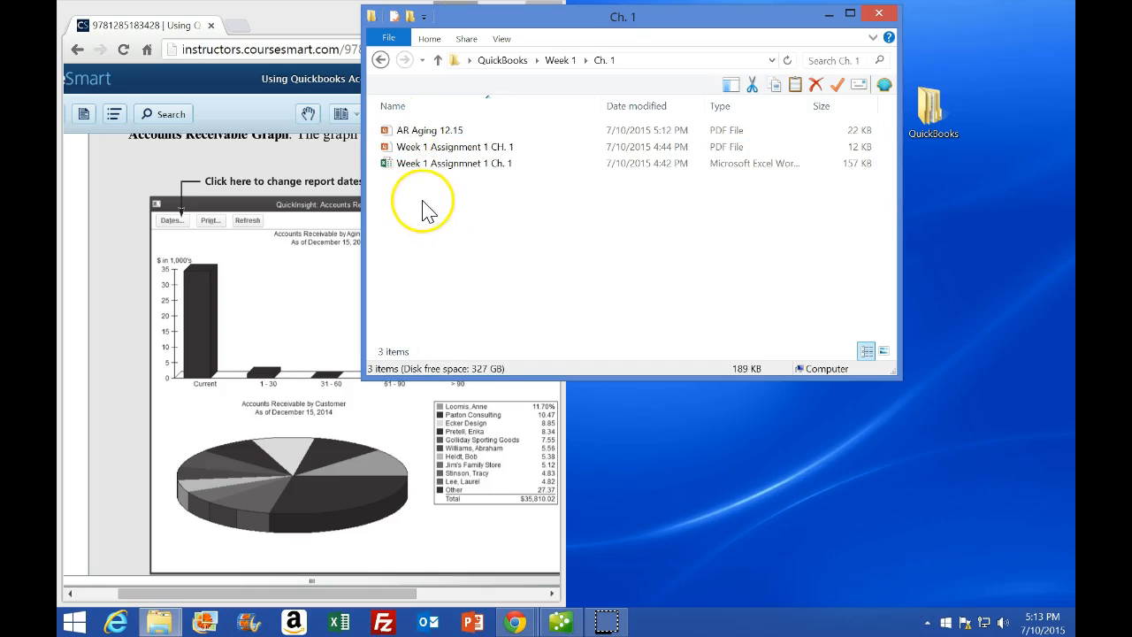
pyautogui.doubleClick(429, 137)
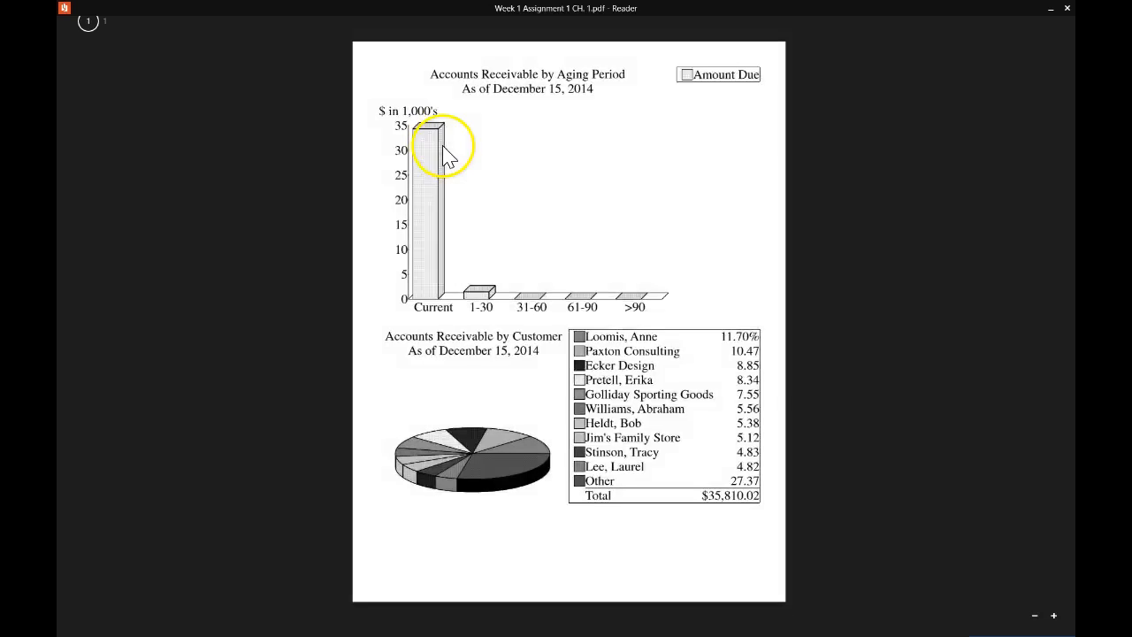
pyautogui.click(27, 18)
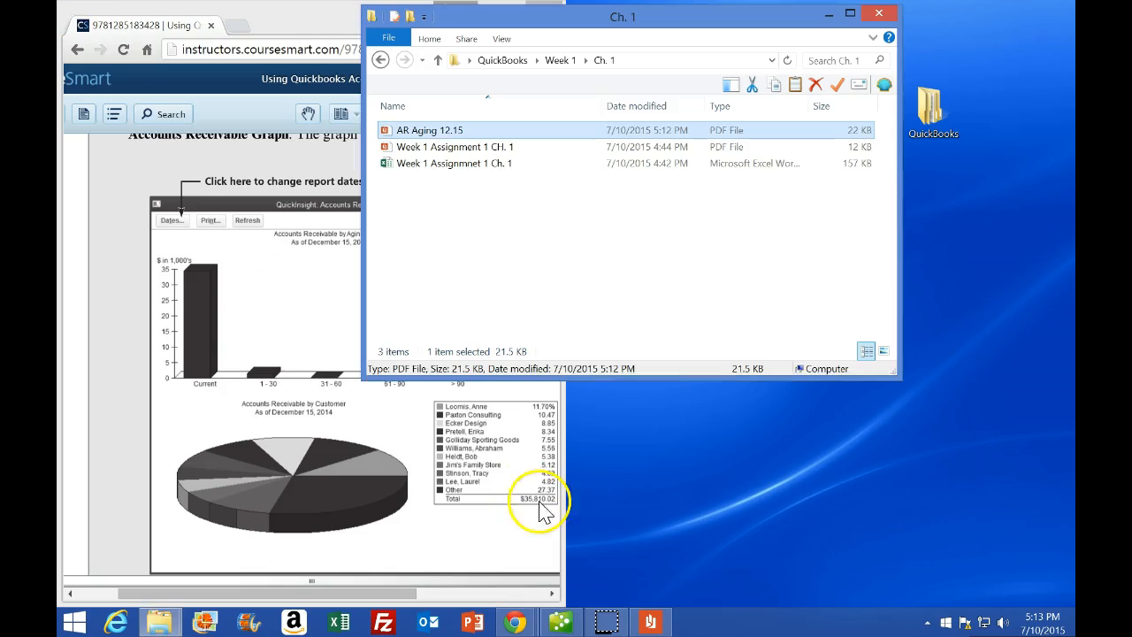
# - Close the Reader window that holds the graph PDF and switch back to QuickBooks' Accounts Receivable Graph
pyautogui.rightClick(649, 619)
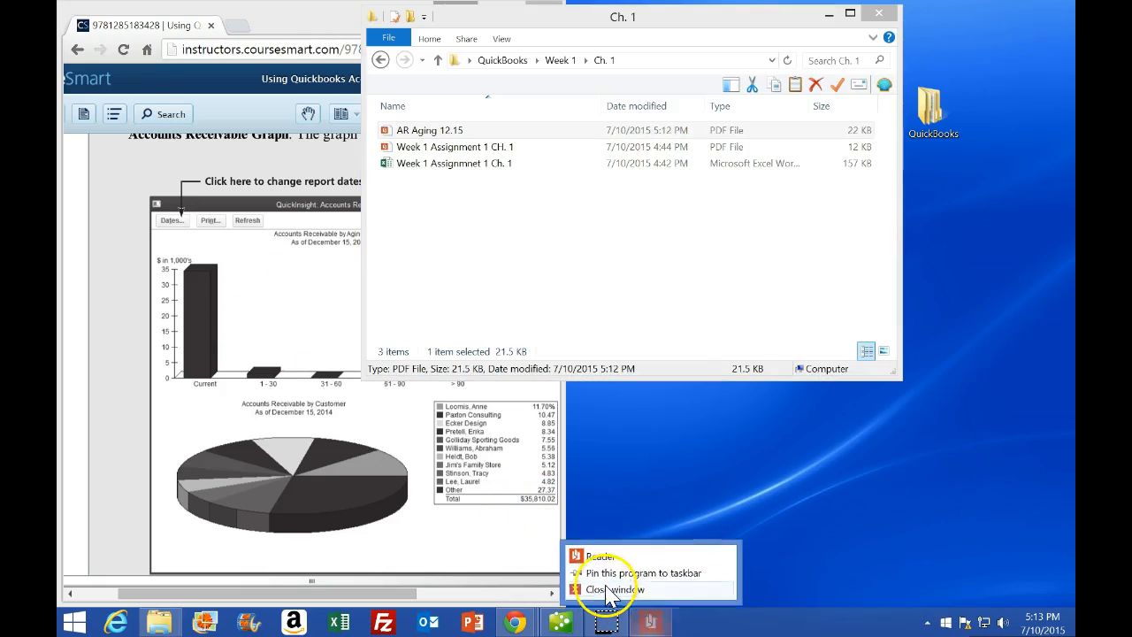
pyautogui.click(619, 584)
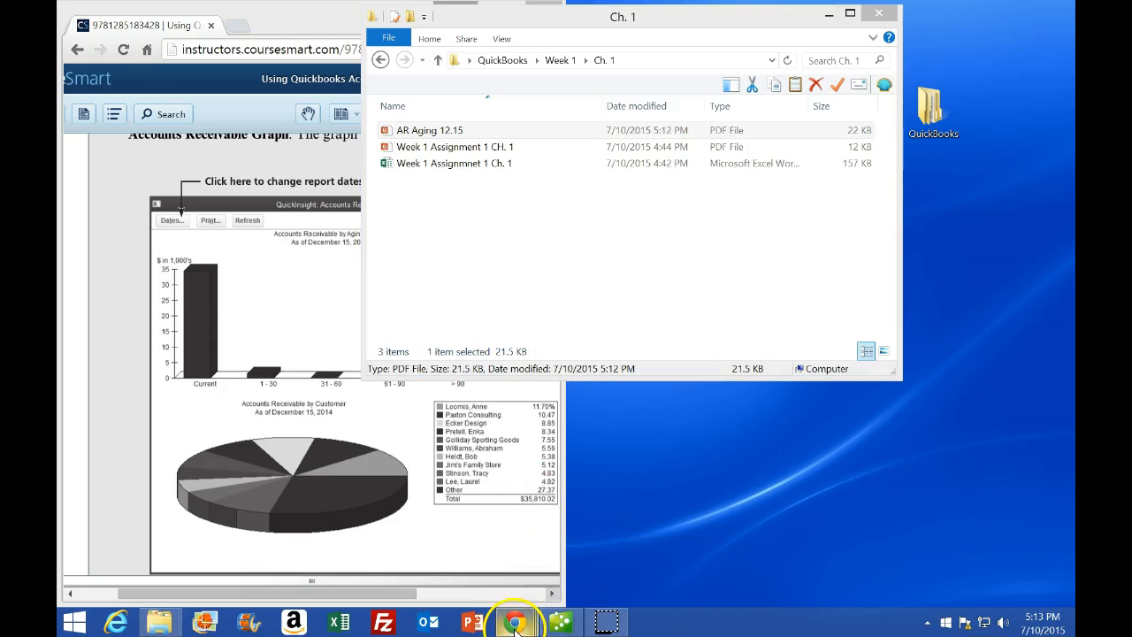
pyautogui.click(560, 624)
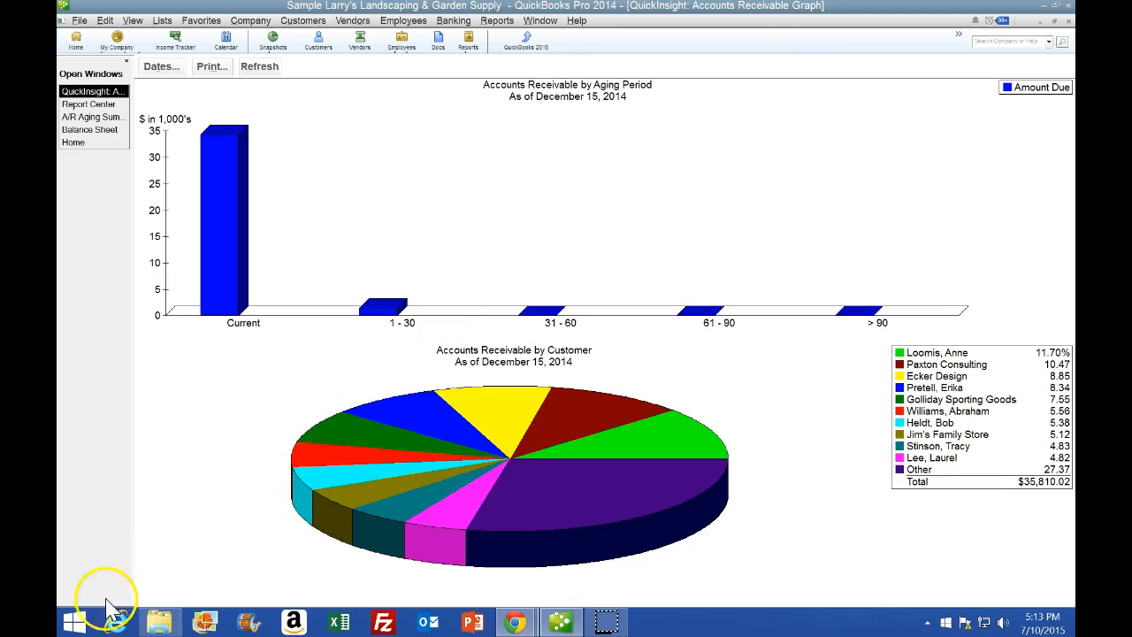
# - Start Word 2013 and create a blank document
pyautogui.click(76, 623)
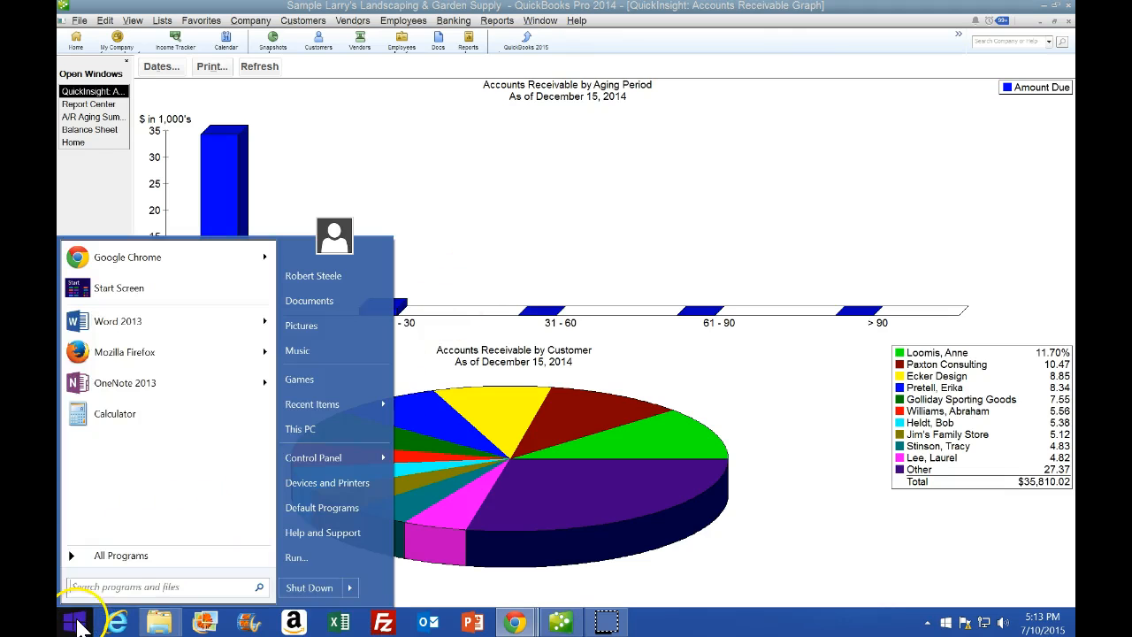
pyautogui.click(93, 323)
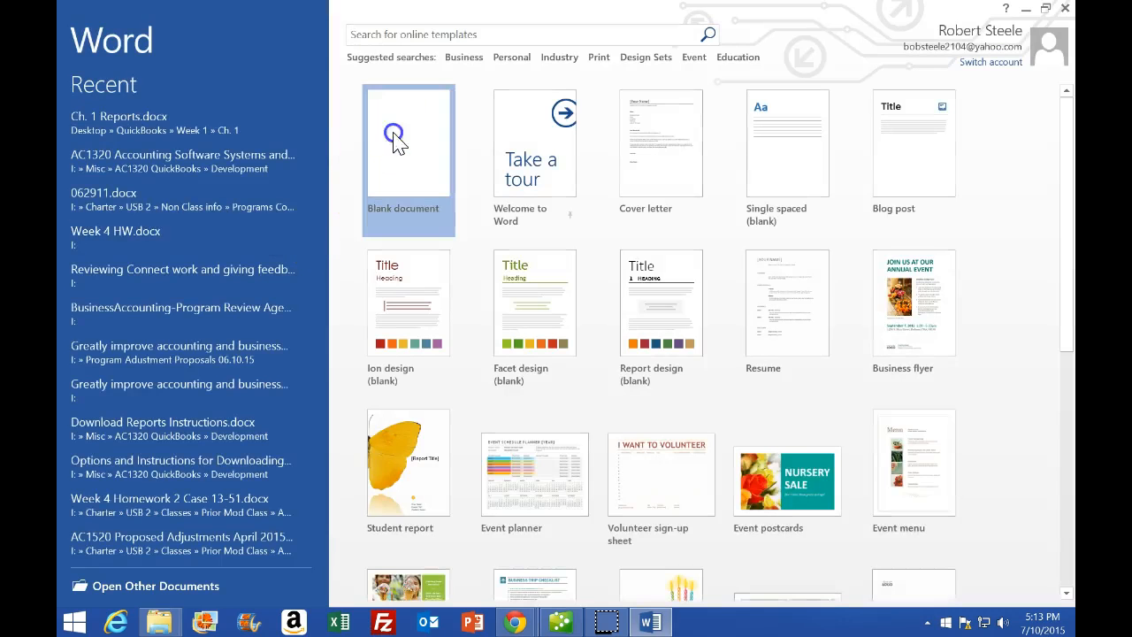
pyautogui.click(391, 134)
pyautogui.click(307, 231)
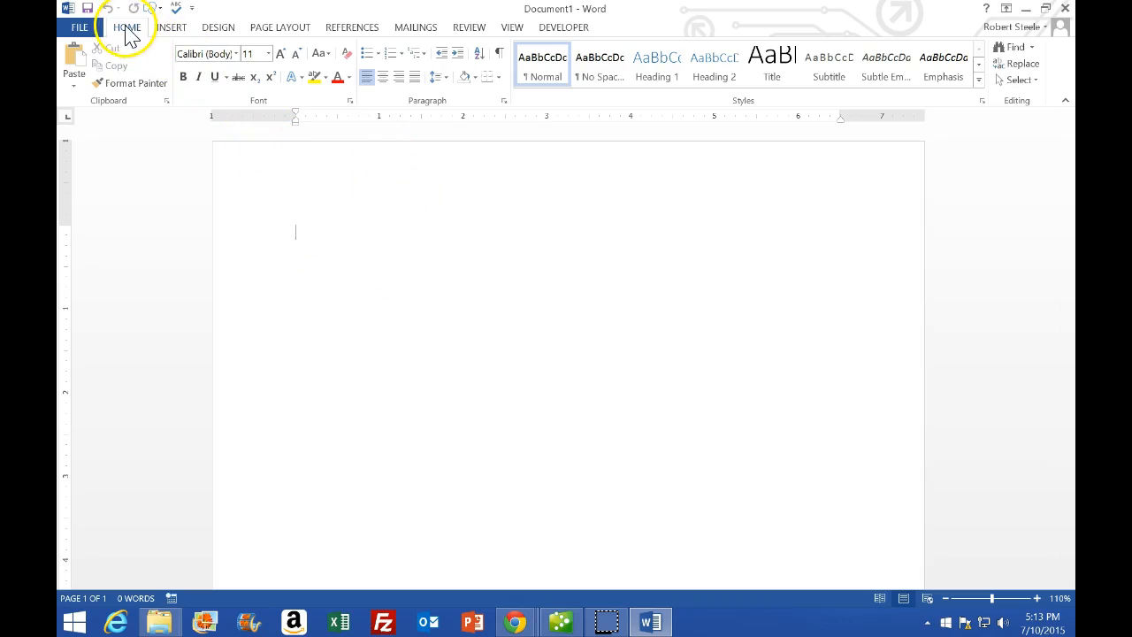
# - Insert a screenshot of the whole QuickBooks Accounts Receivable Graph window into the document
pyautogui.click(173, 27)
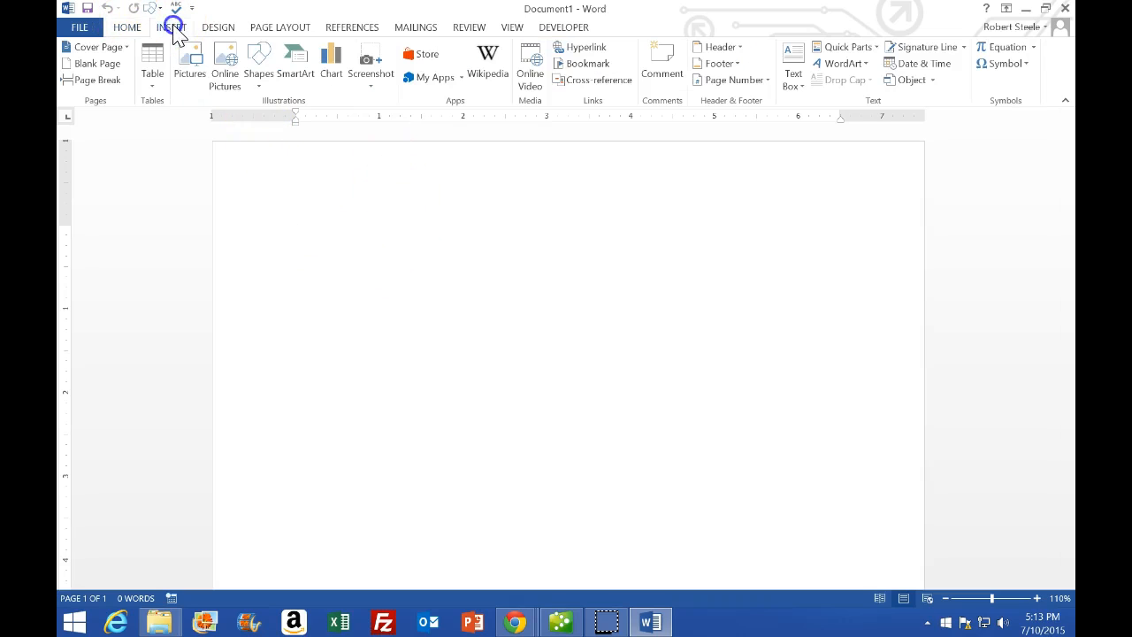
pyautogui.click(371, 71)
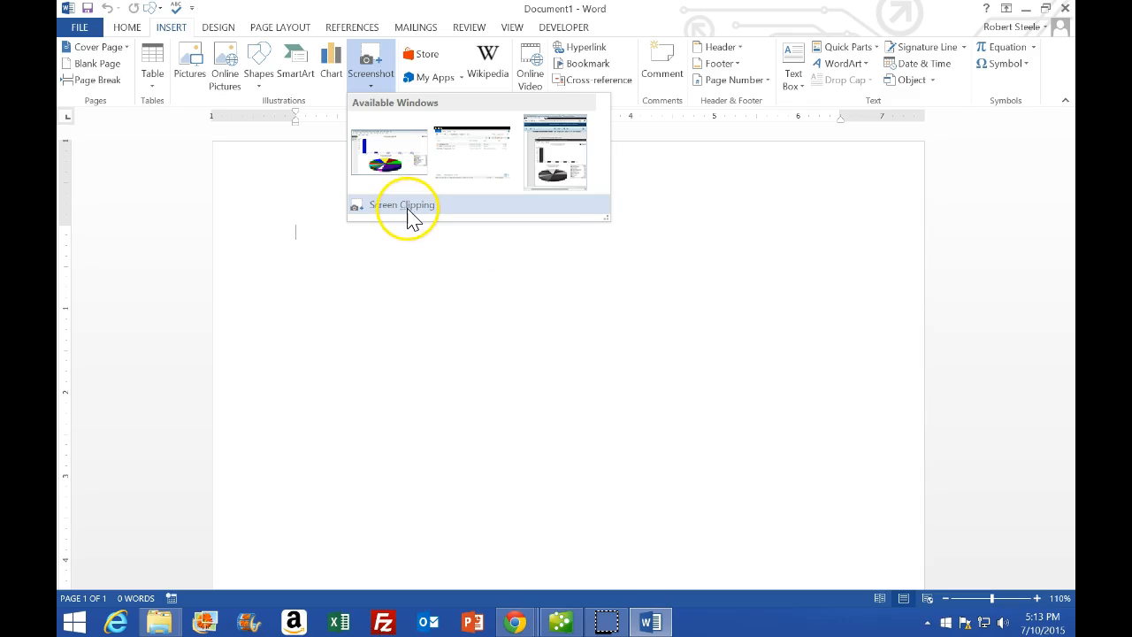
pyautogui.click(395, 164)
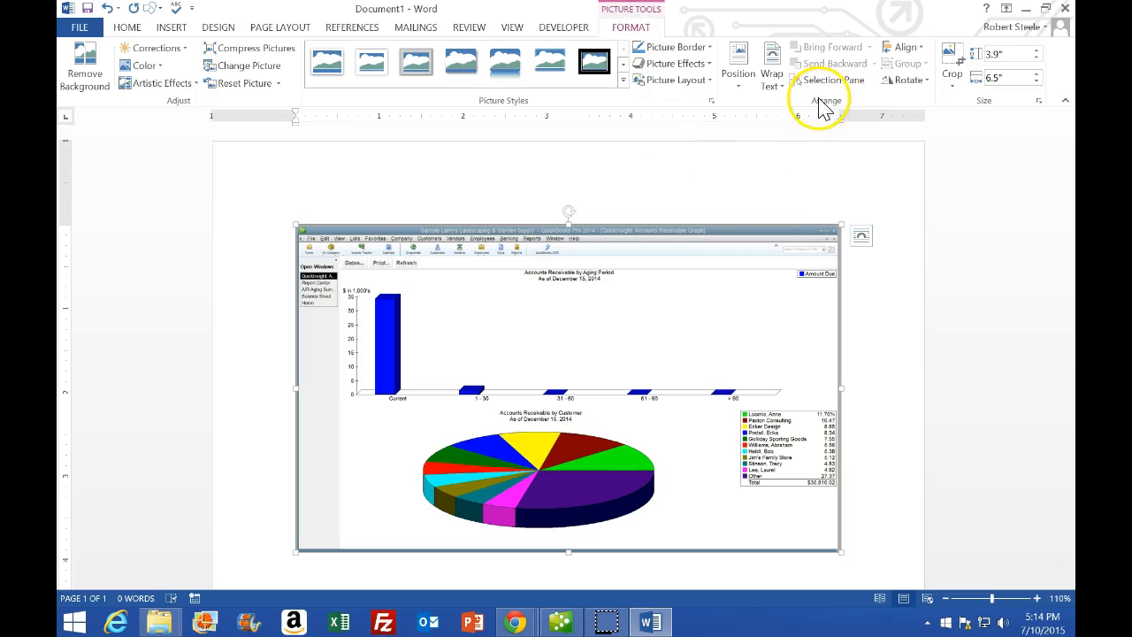
# - Crop the QuickBooks menus, toolbars and Open Windows list off the screenshot, leaving it about 3.38" high and 6" wide
pyautogui.click(952, 83)
pyautogui.click(955, 104)
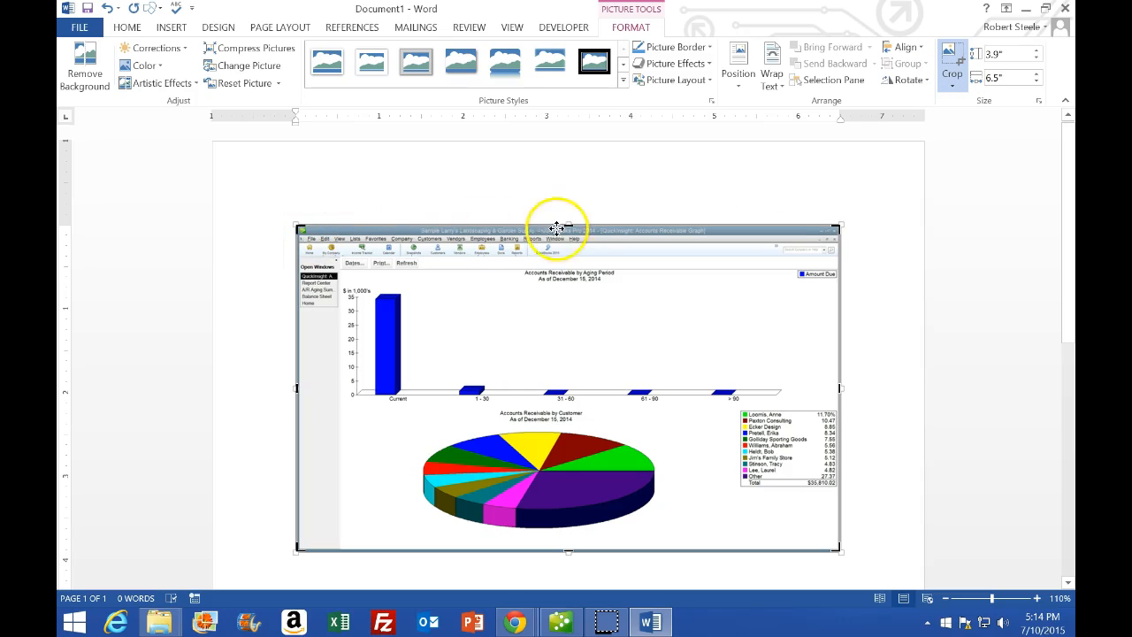
pyautogui.moveTo(571, 222); pyautogui.dragTo(570, 270)
pyautogui.moveTo(296, 369); pyautogui.dragTo(337, 372)
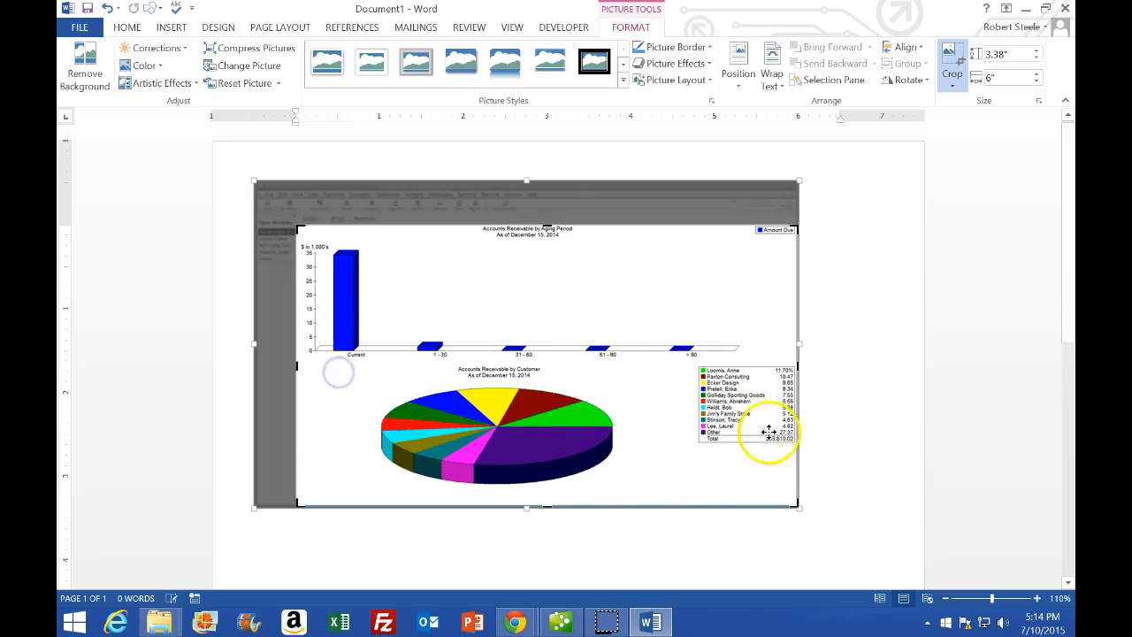
pyautogui.click(842, 301)
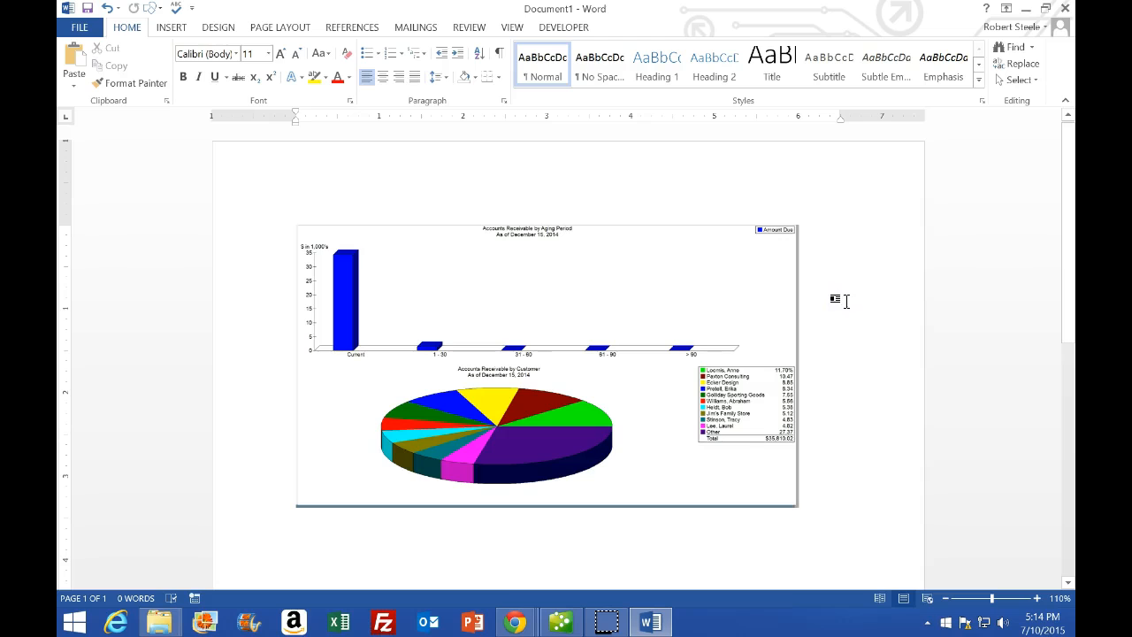
# - On a new line below the picture, insert a screen clipping of only the QuickBooks graph area with both charts and the legend
pyautogui.click(829, 503)
pyautogui.press('Return')
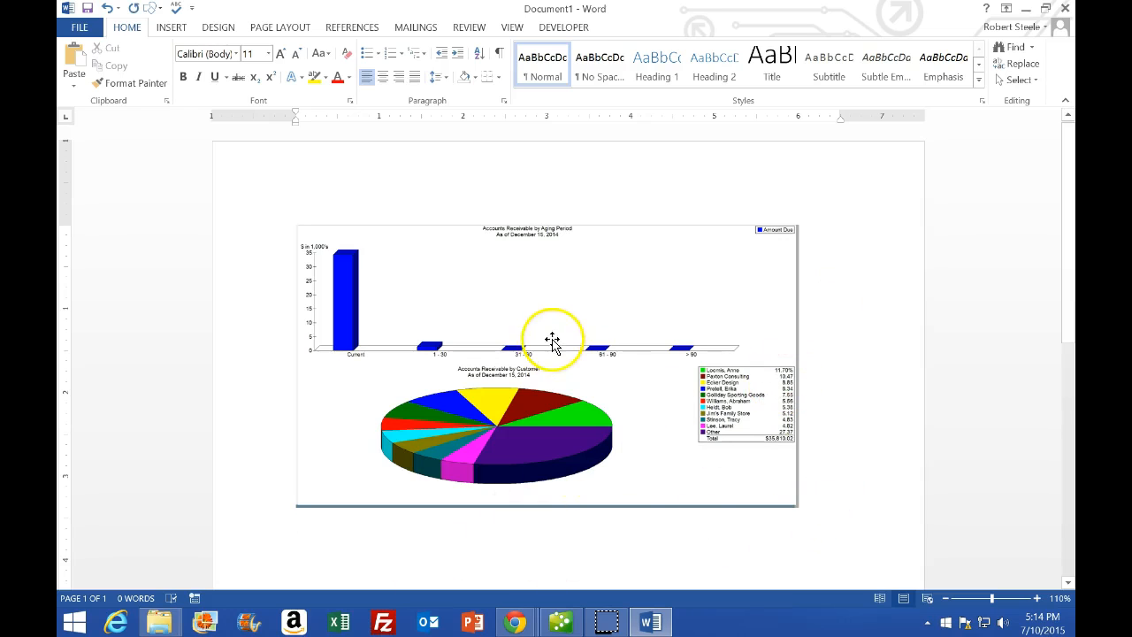
pyautogui.click(172, 31)
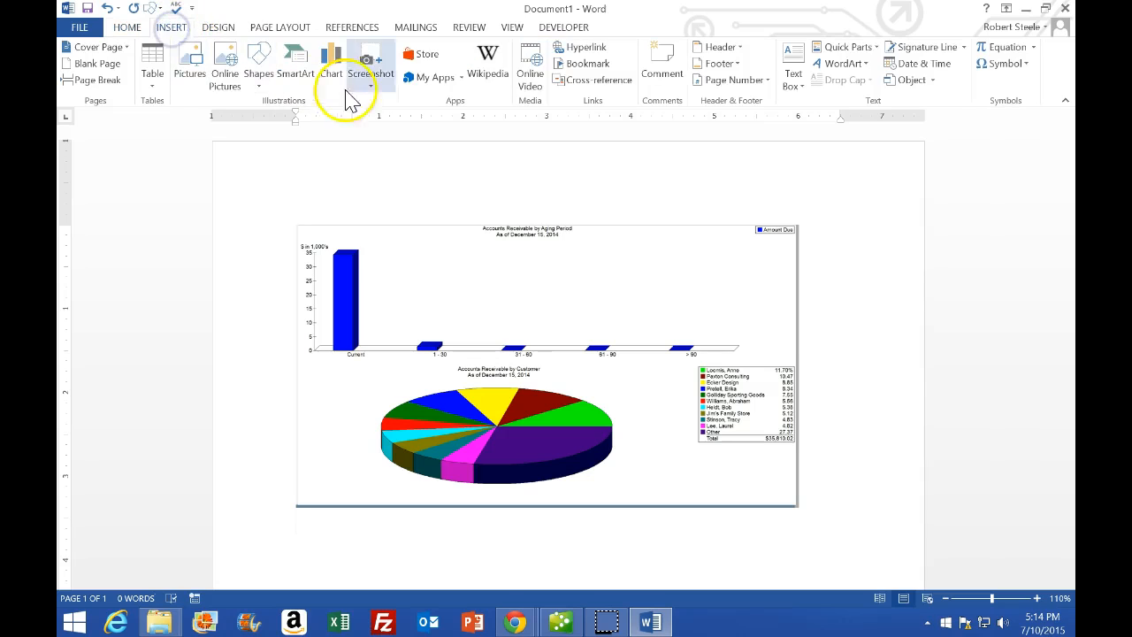
pyautogui.click(375, 87)
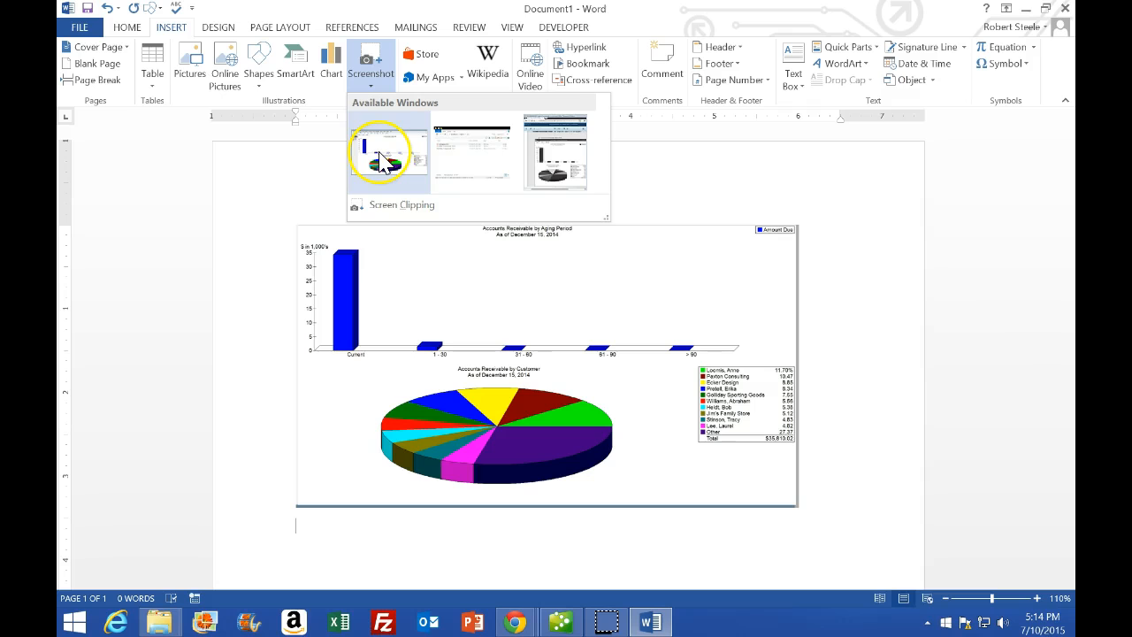
pyautogui.click(402, 207)
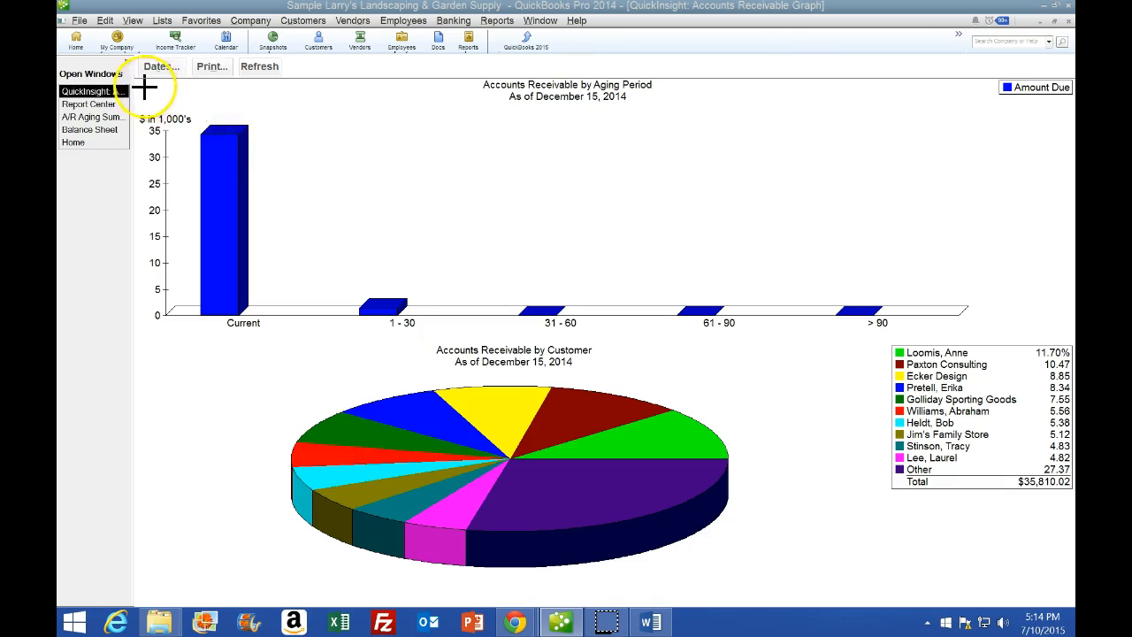
pyautogui.moveTo(133, 78); pyautogui.dragTo(1069, 573)
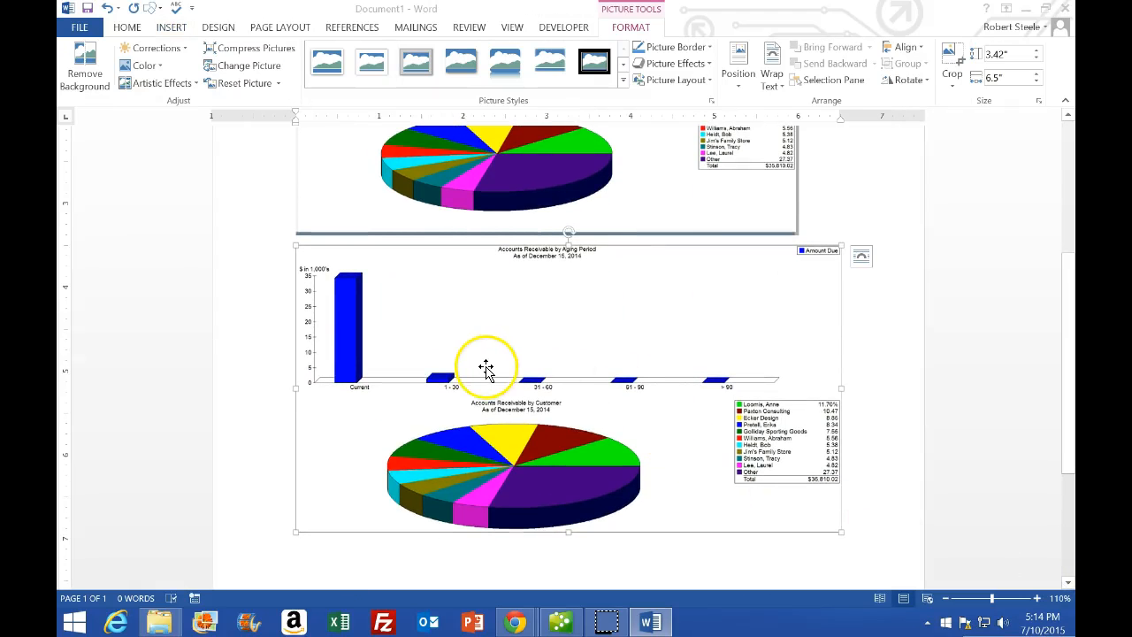
# - Start saving the document on the computer, in the Ch. 1 folder inside Week 1 of the desktop's QuickBooks folder
pyautogui.click(80, 27)
pyautogui.click(91, 164)
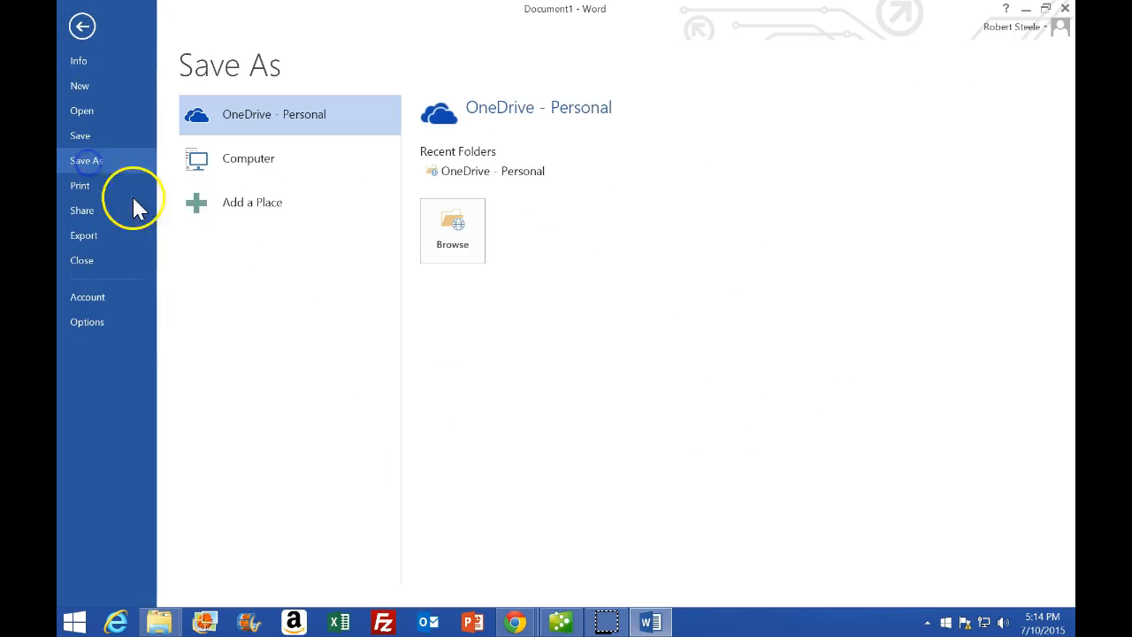
pyautogui.click(249, 173)
pyautogui.click(452, 402)
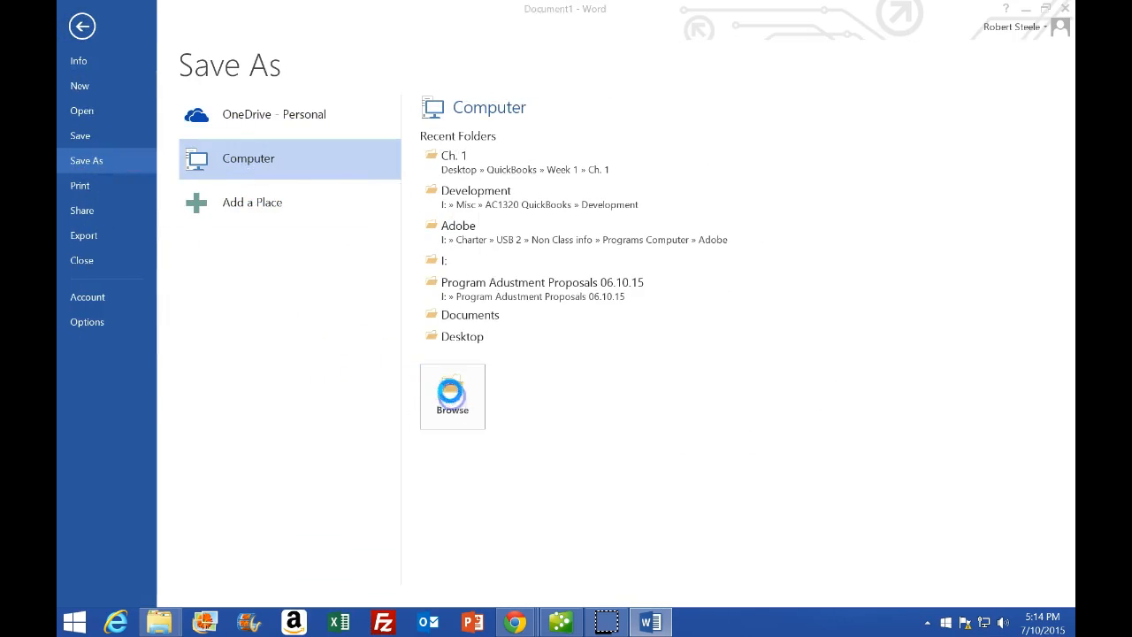
pyautogui.moveTo(187, 212); pyautogui.dragTo(182, 106)
pyautogui.click(133, 146)
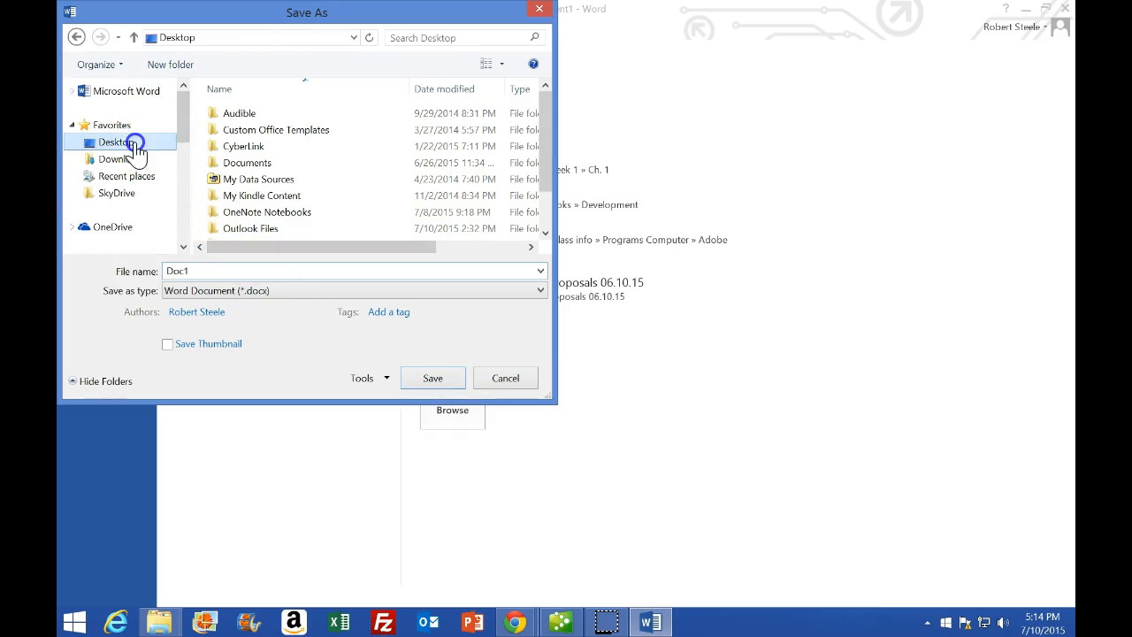
pyautogui.moveTo(541, 114); pyautogui.dragTo(538, 203)
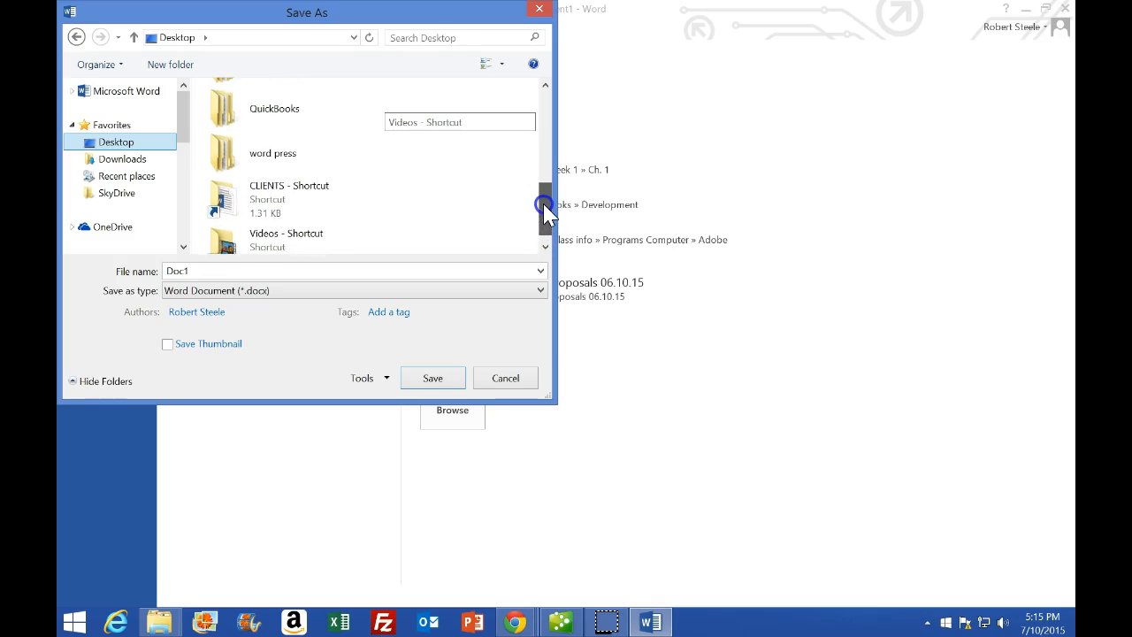
pyautogui.doubleClick(290, 114)
pyautogui.doubleClick(272, 146)
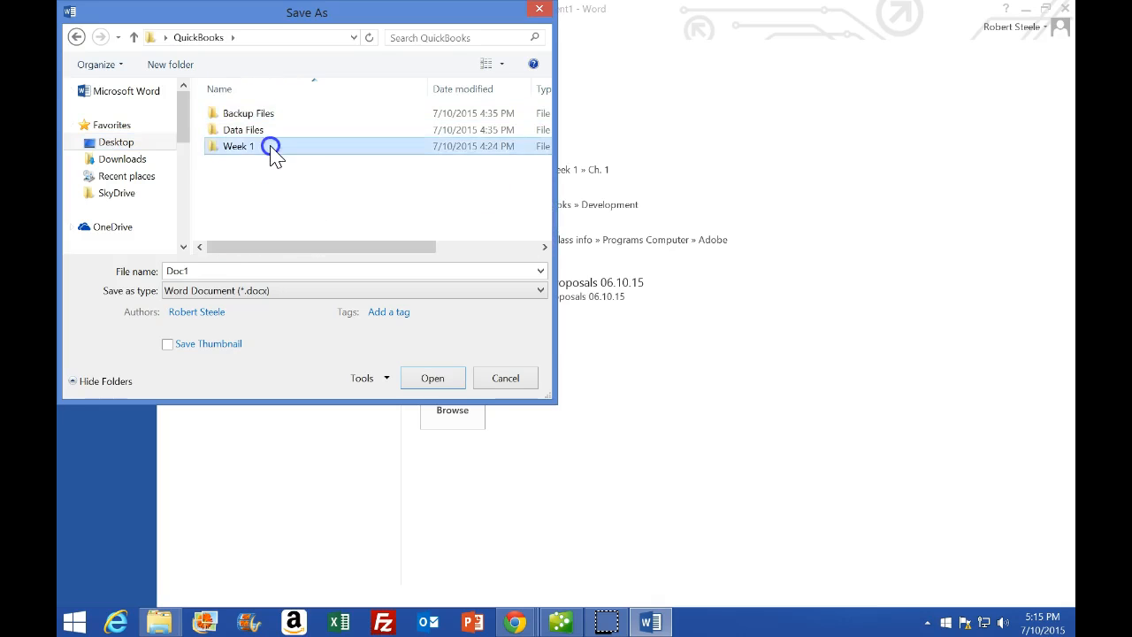
pyautogui.doubleClick(251, 118)
# - Save the document as "Reports Ch. 1" and close Word
pyautogui.doubleClick(203, 268)
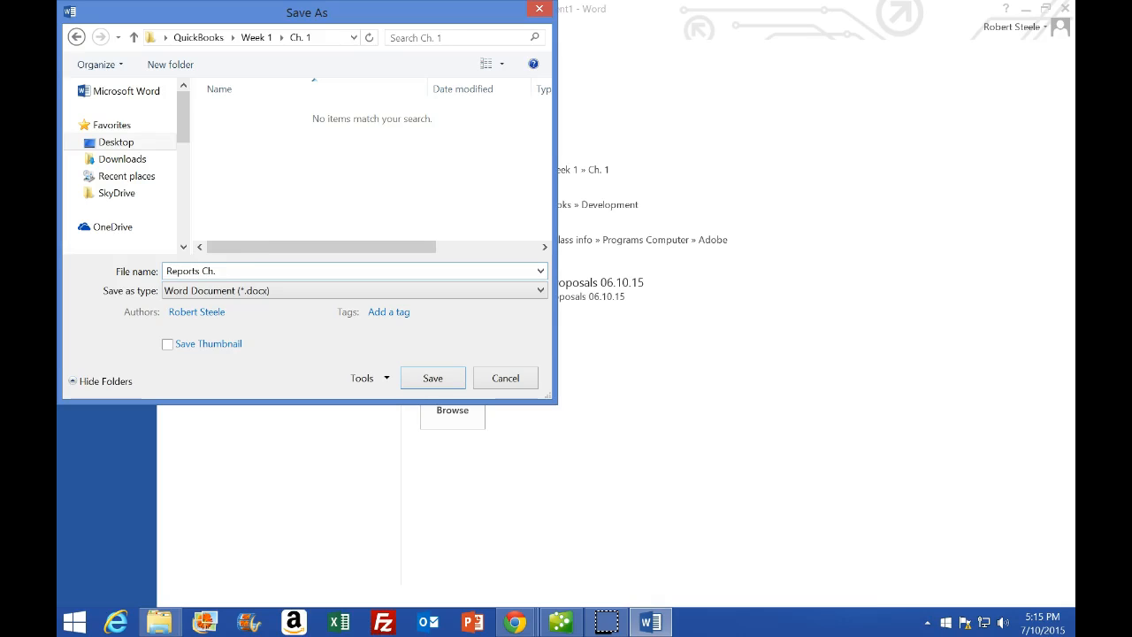
pyautogui.click(431, 378)
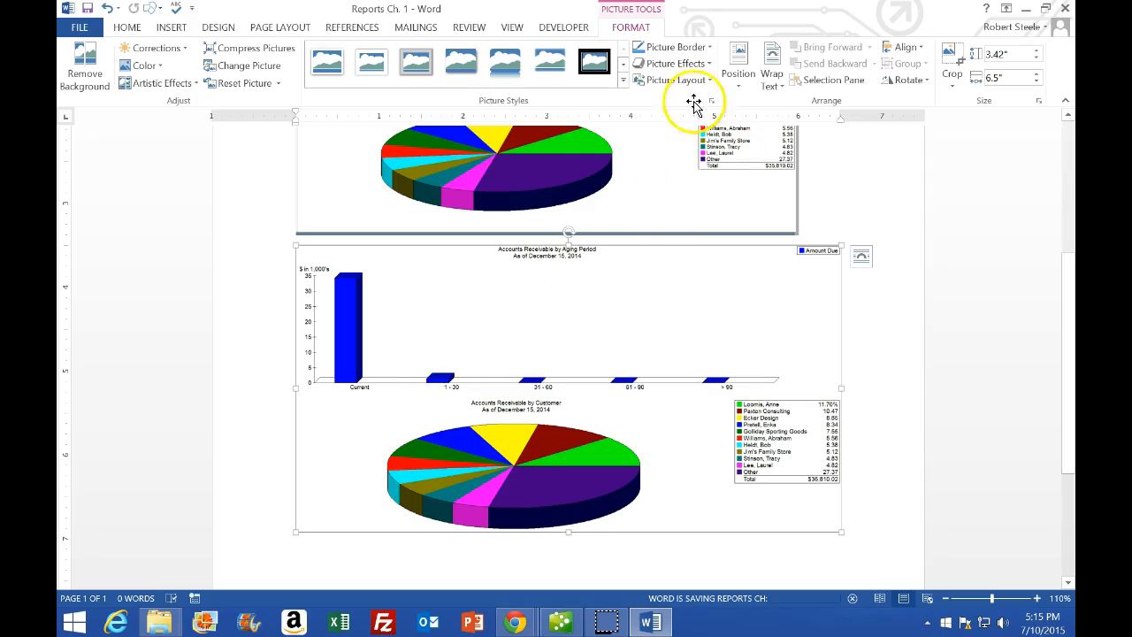
pyautogui.click(1064, 8)
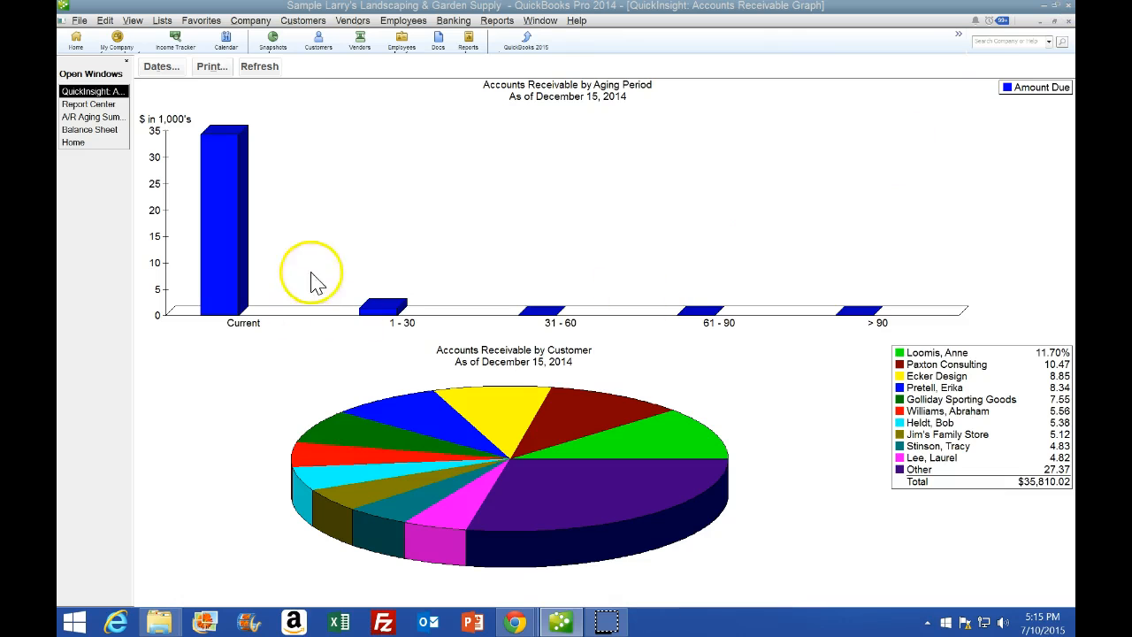
# - Switch to the CourseSmart textbook in Chrome, maximize it and read the instructions for accessing the Customer Balance Detail report
pyautogui.click(530, 622)
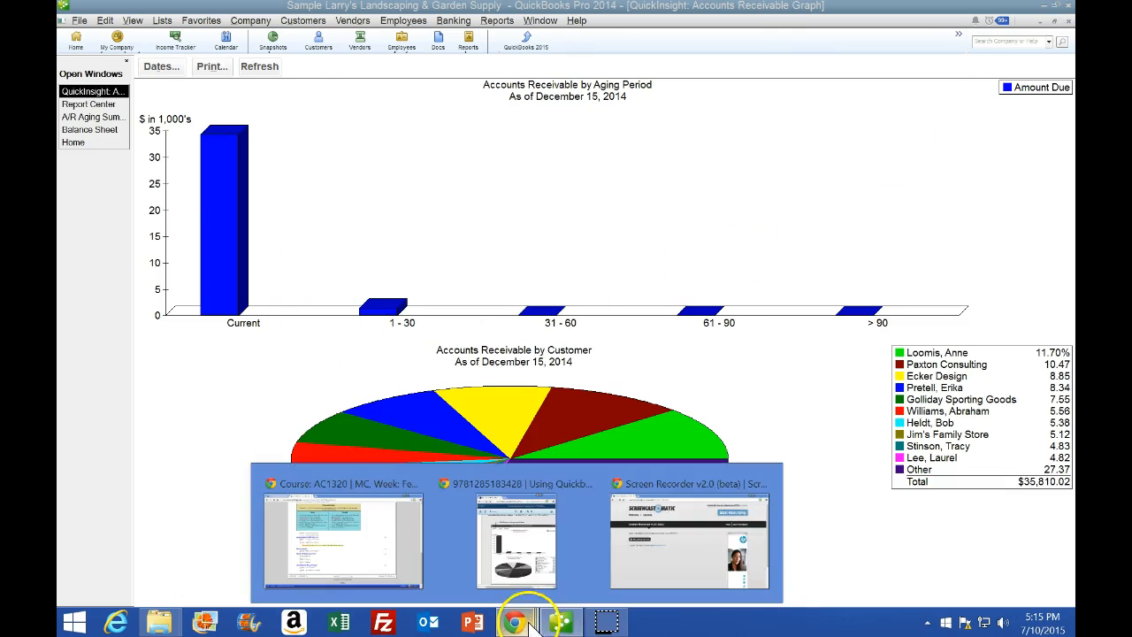
pyautogui.click(534, 548)
pyautogui.click(511, 9)
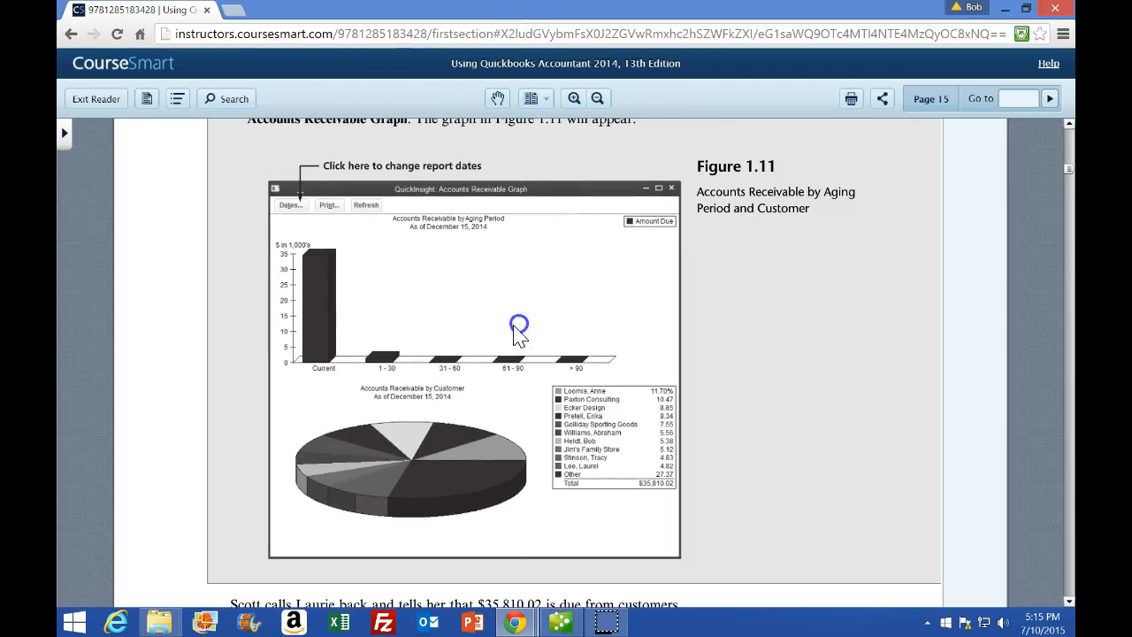
pyautogui.scroll(-3, 509, 327)
pyautogui.scroll(-2, 511, 327)
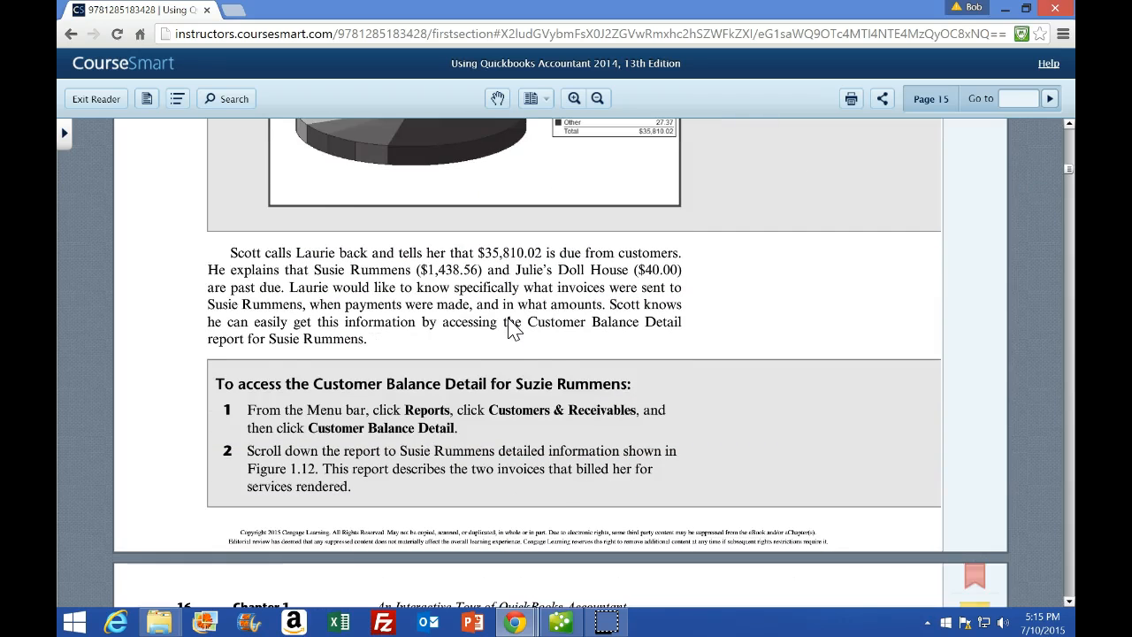
pyautogui.scroll(-2, 531, 380)
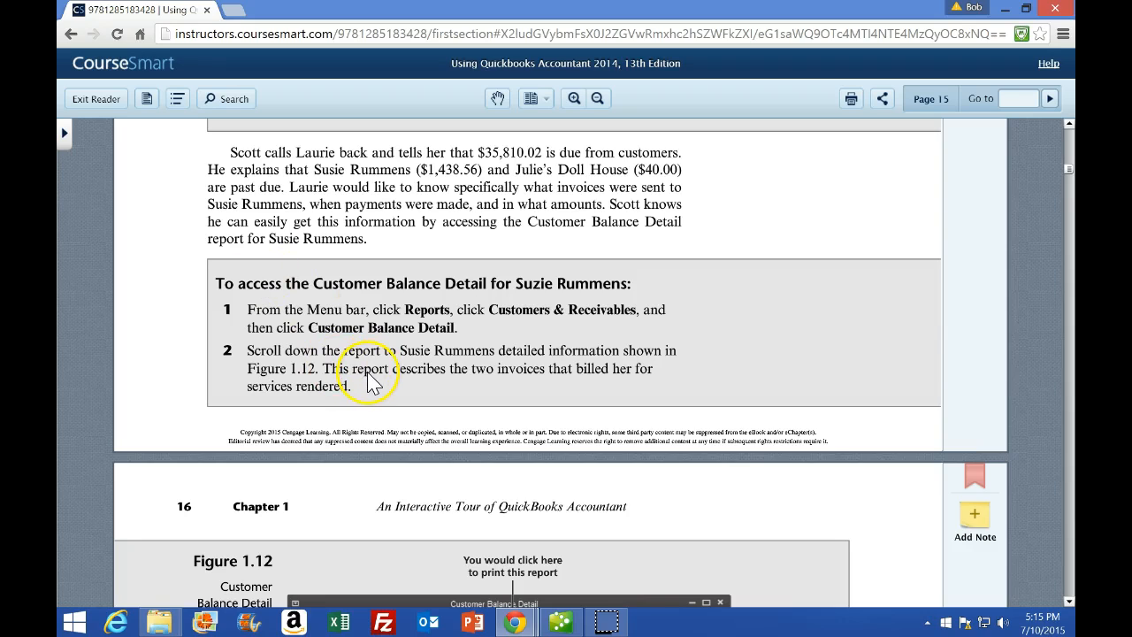
# - Switch to QuickBooks and run the Customer Balance Detail report from the Customers & Receivables group of the Report Center
pyautogui.click(566, 621)
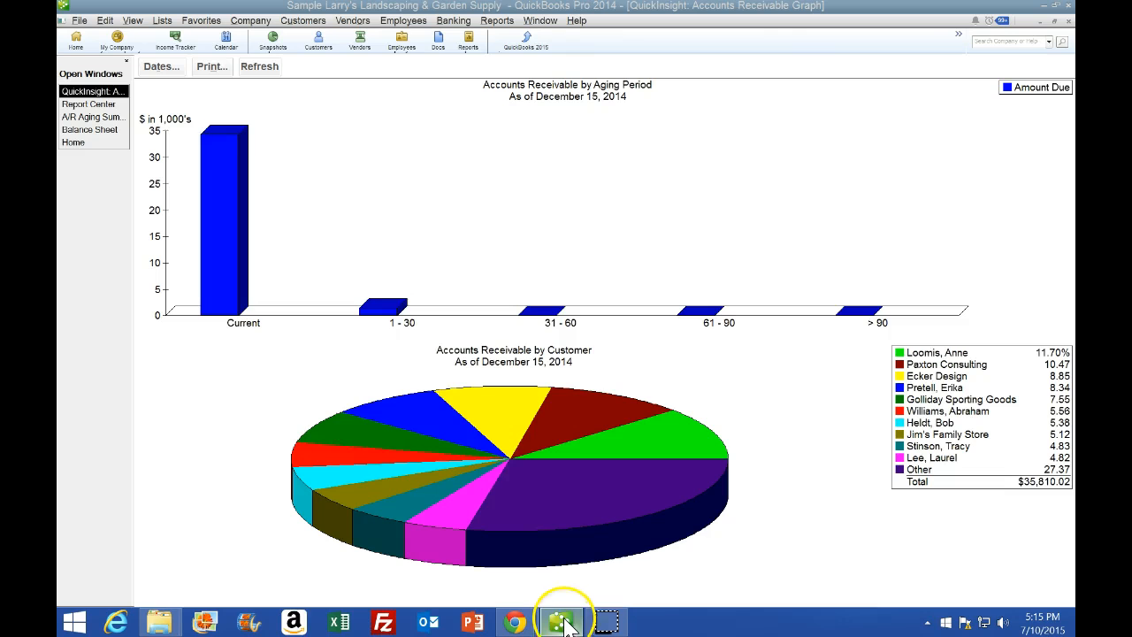
pyautogui.click(89, 104)
pyautogui.click(469, 35)
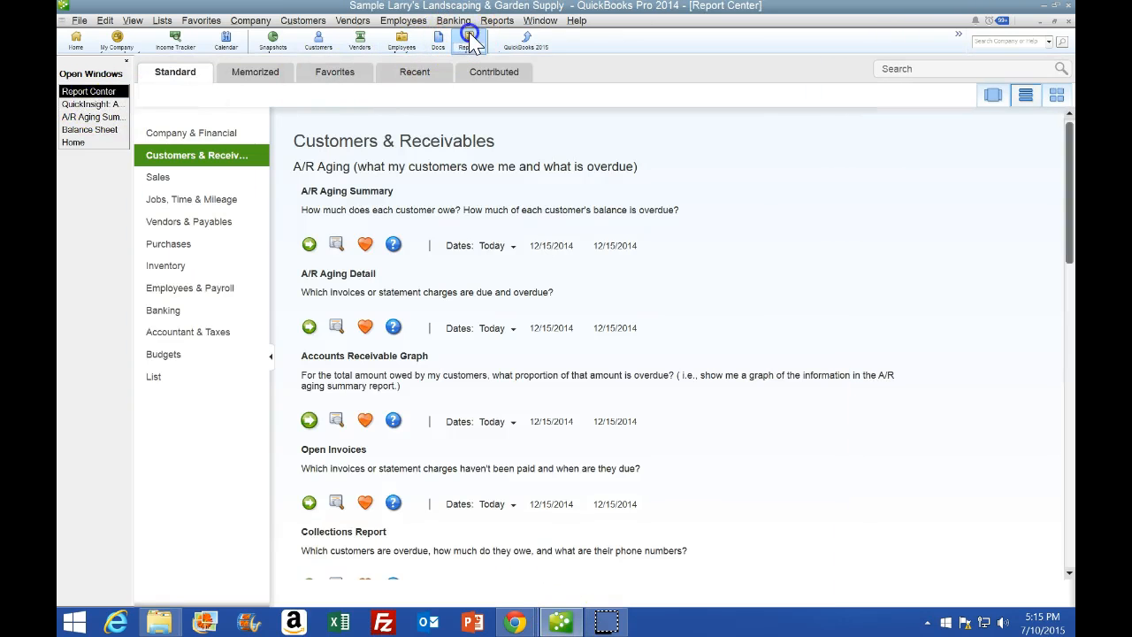
pyautogui.click(216, 155)
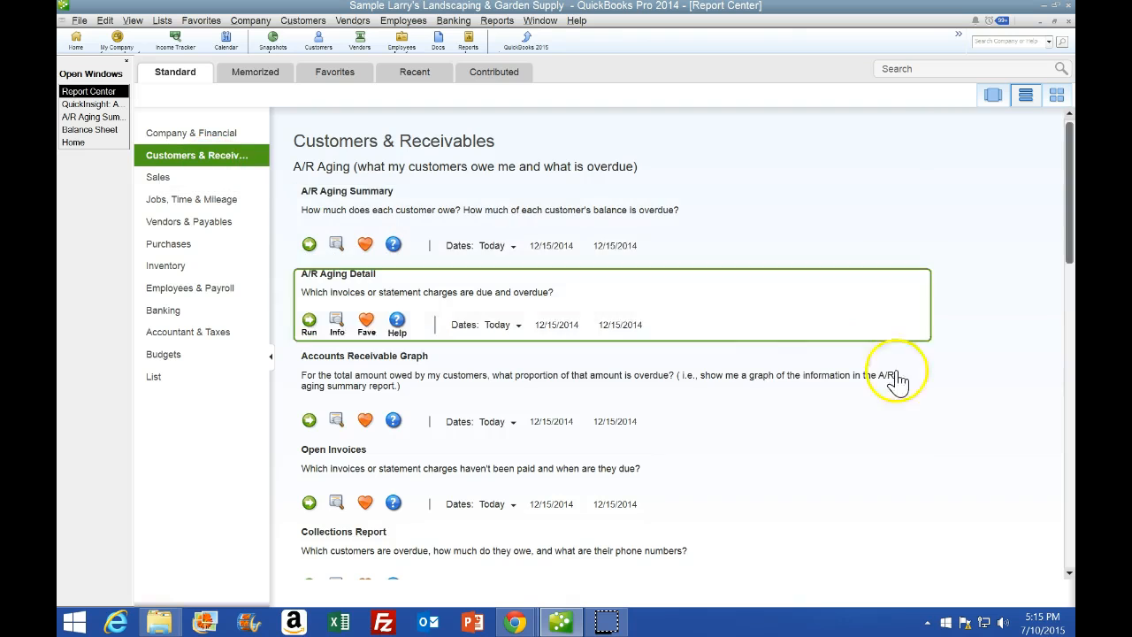
pyautogui.scroll(-5, 1009, 307)
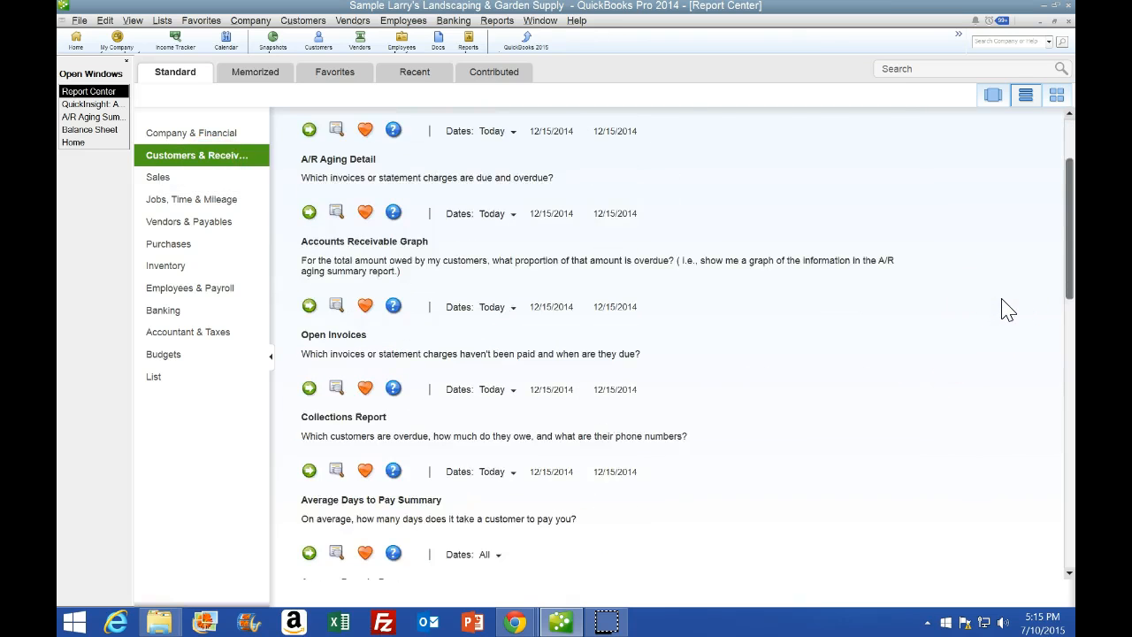
pyautogui.scroll(-4, 999, 310)
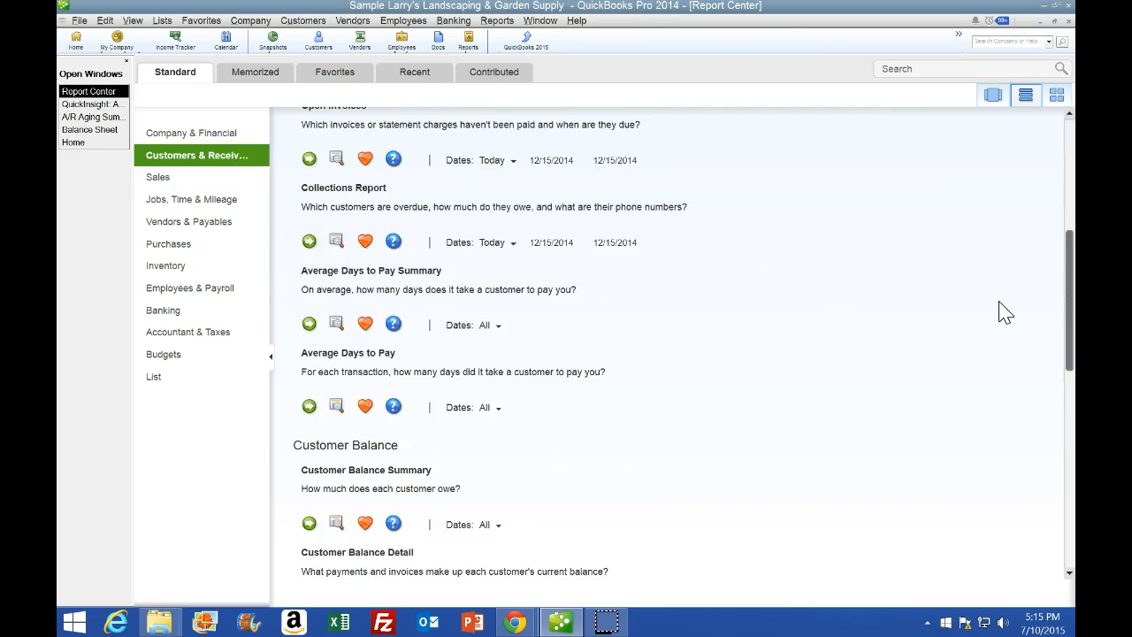
pyautogui.click(376, 300)
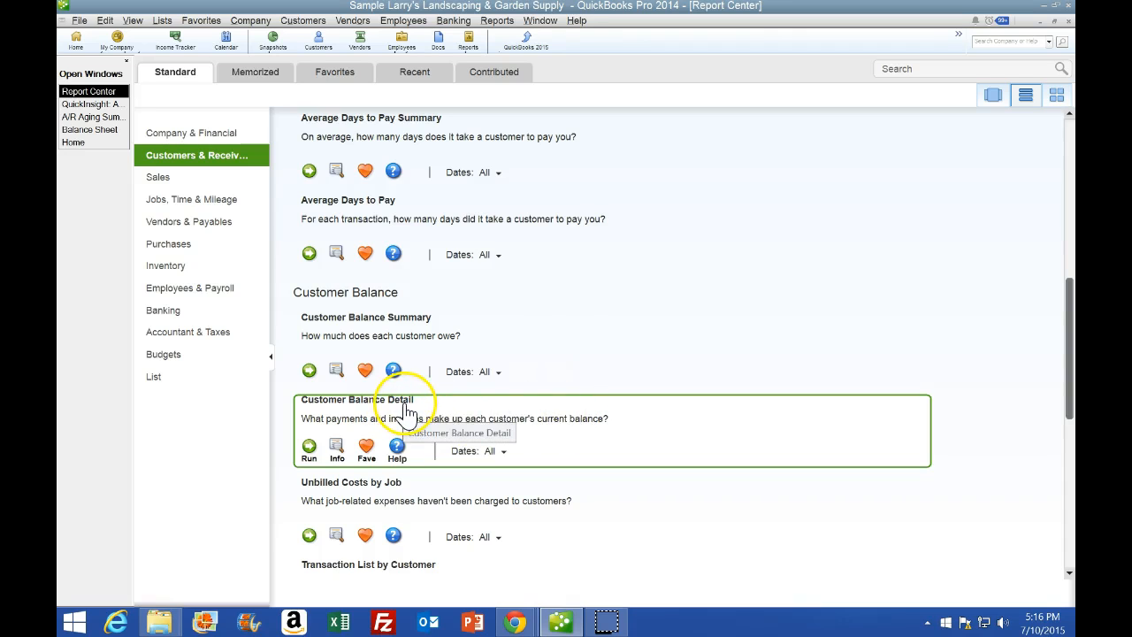
pyautogui.click(312, 456)
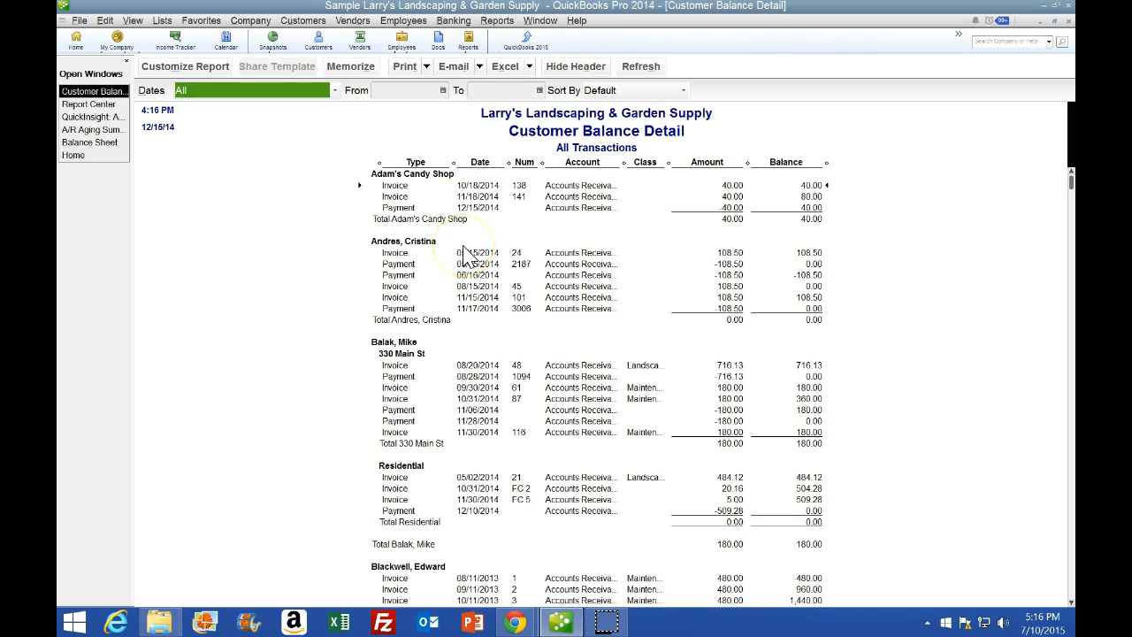
# - Examine the invoice and payment amounts and running balances of the first two customers in the report
pyautogui.doubleClick(401, 187)
pyautogui.click(736, 210)
pyautogui.click(734, 254)
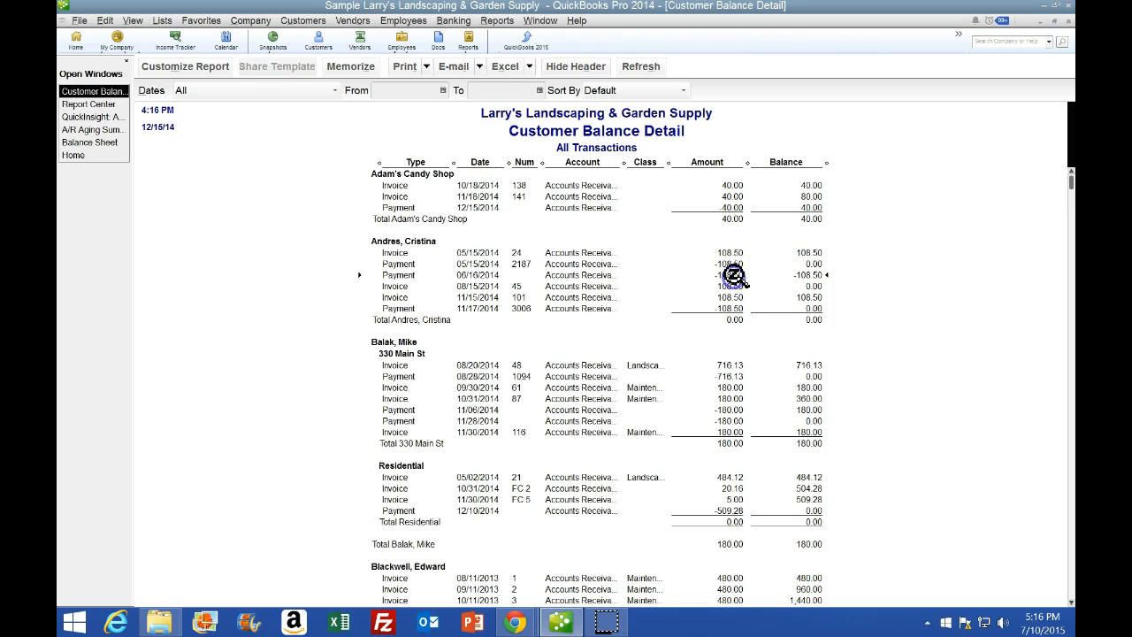
pyautogui.click(815, 253)
pyautogui.click(812, 264)
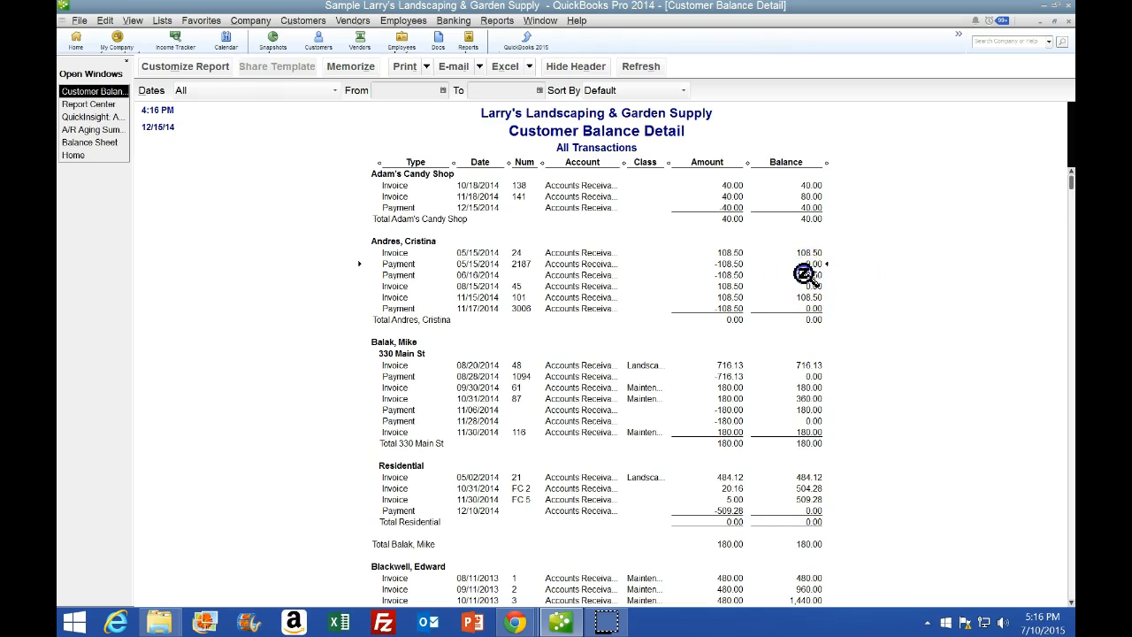
pyautogui.click(811, 286)
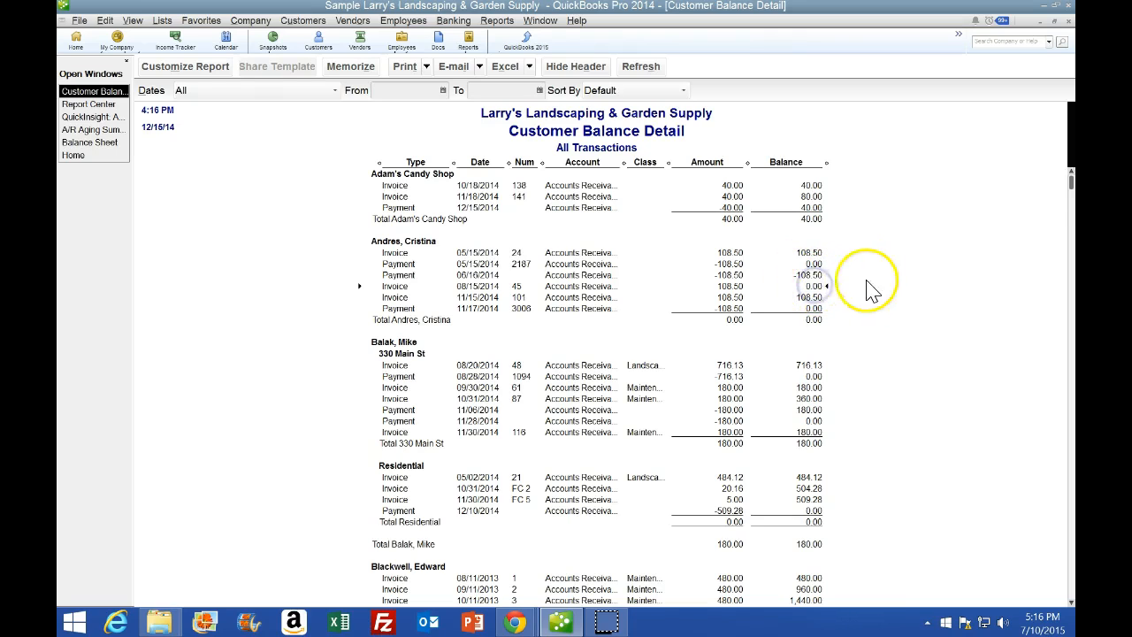
pyautogui.click(812, 307)
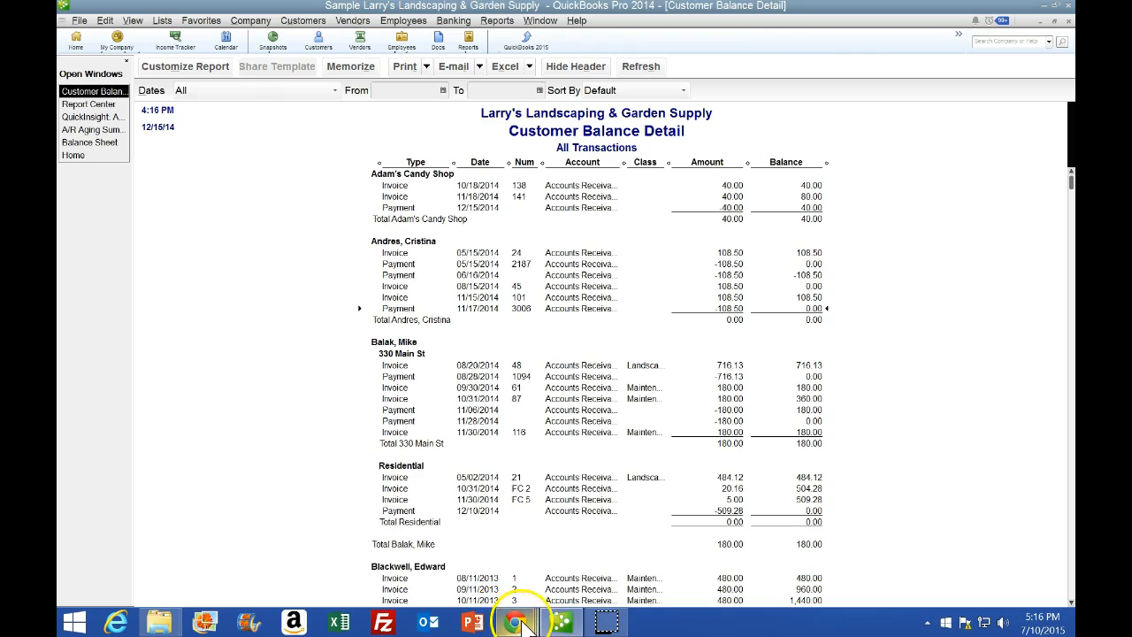
# - Switch to the CourseSmart textbook in Chrome and view the Customer Balance Detail example in Figure 1.12
pyautogui.moveTo(522, 623)
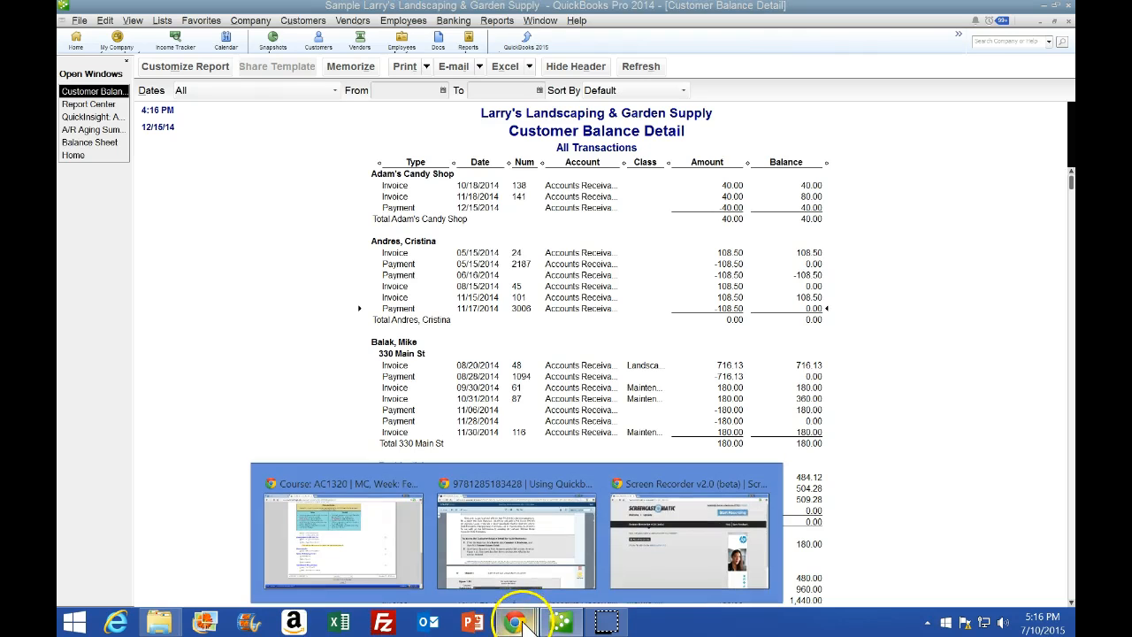
pyautogui.click(505, 573)
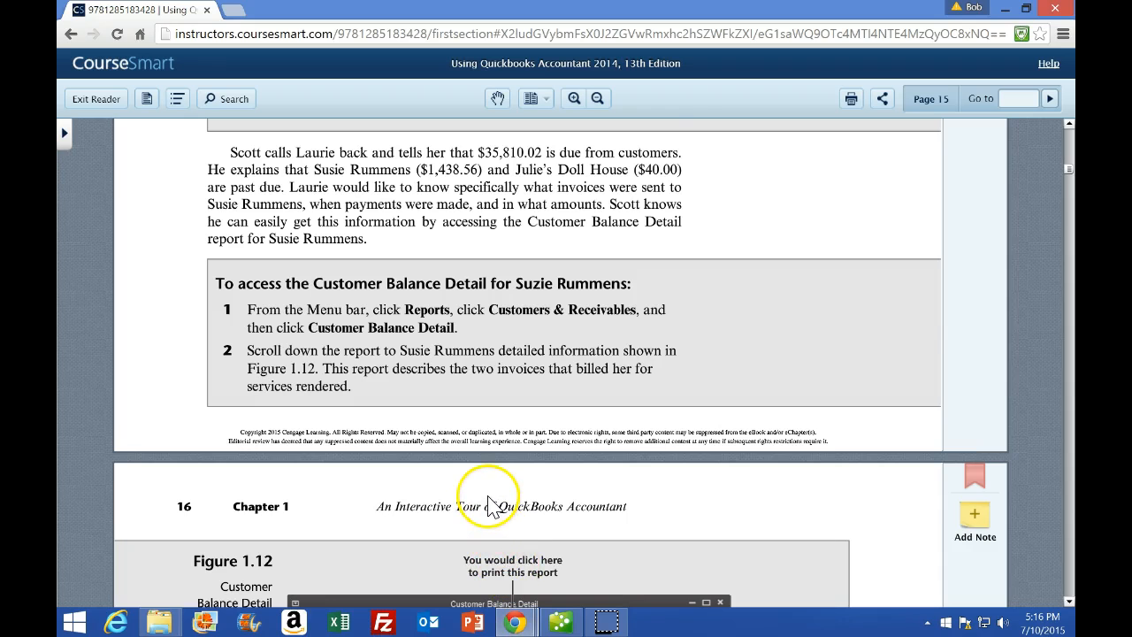
pyautogui.scroll(-3, 487, 502)
pyautogui.scroll(-1, 485, 493)
pyautogui.scroll(1, 485, 494)
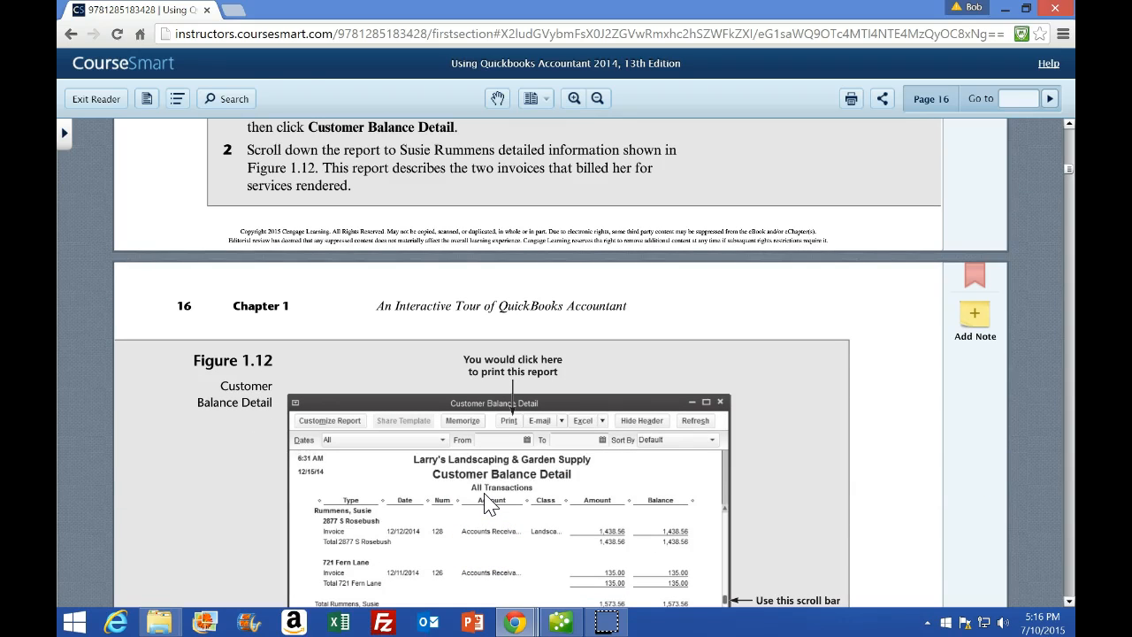
pyautogui.scroll(-3, 491, 502)
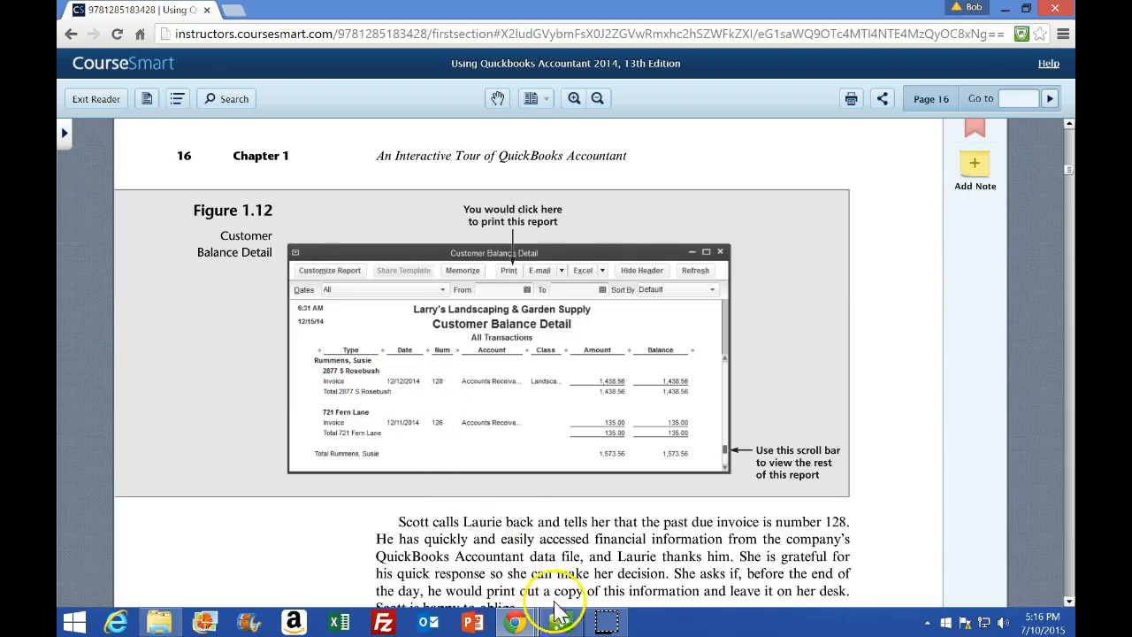
# - Return to QuickBooks and find the customer from Figure 1.12 in the Customer Balance Detail report to examine the invoices
pyautogui.click(561, 623)
pyautogui.scroll(-10, 465, 522)
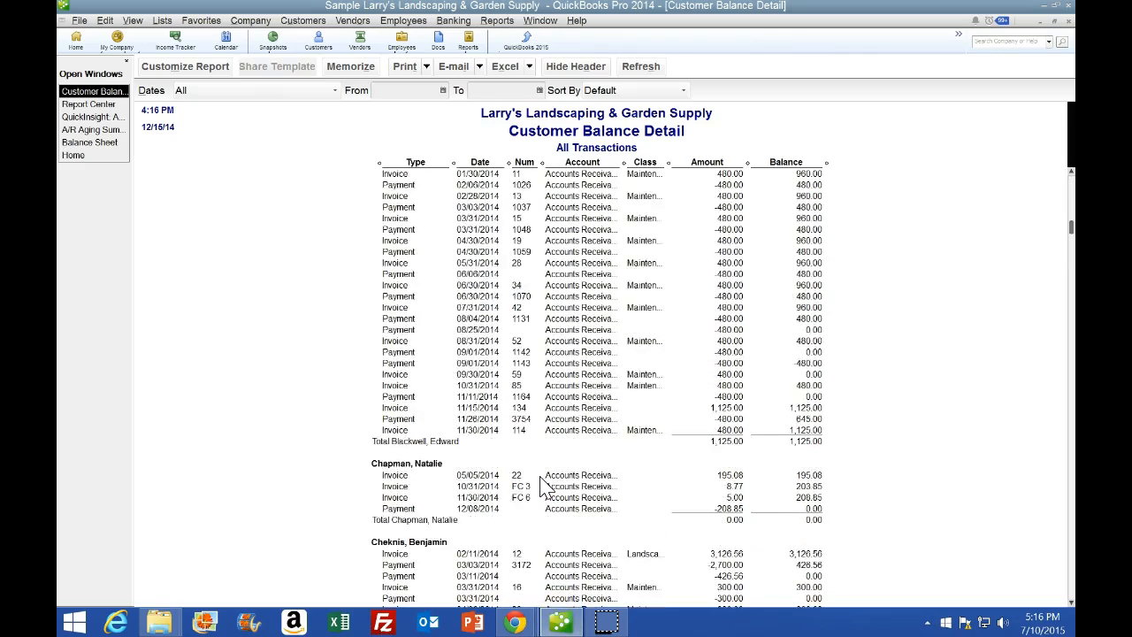
pyautogui.scroll(-20, 543, 491)
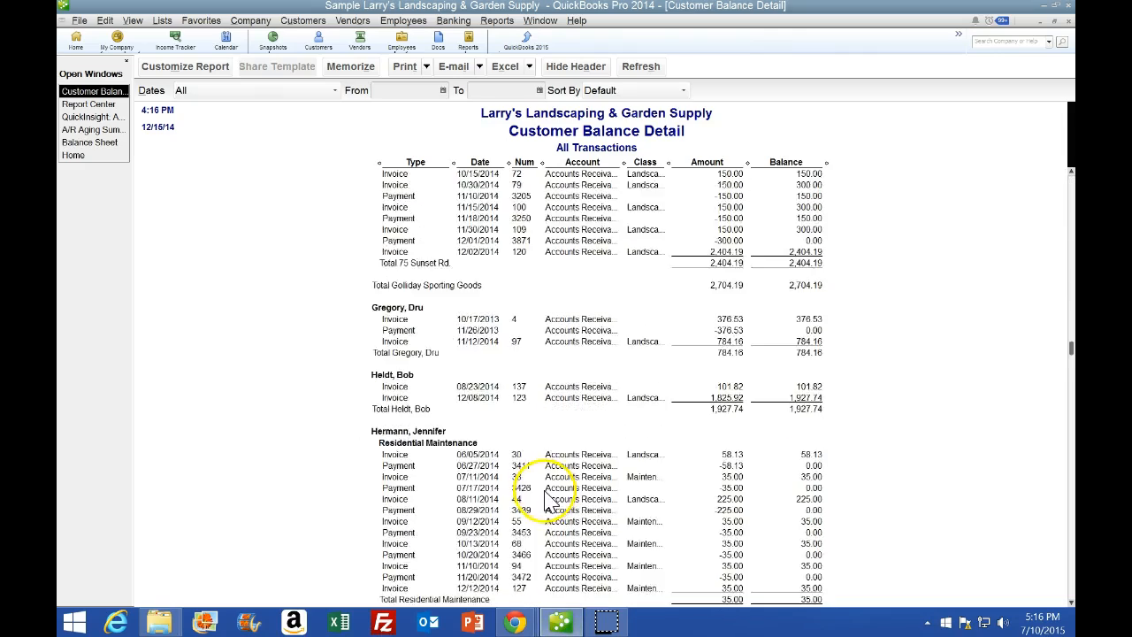
pyautogui.scroll(-20, 545, 498)
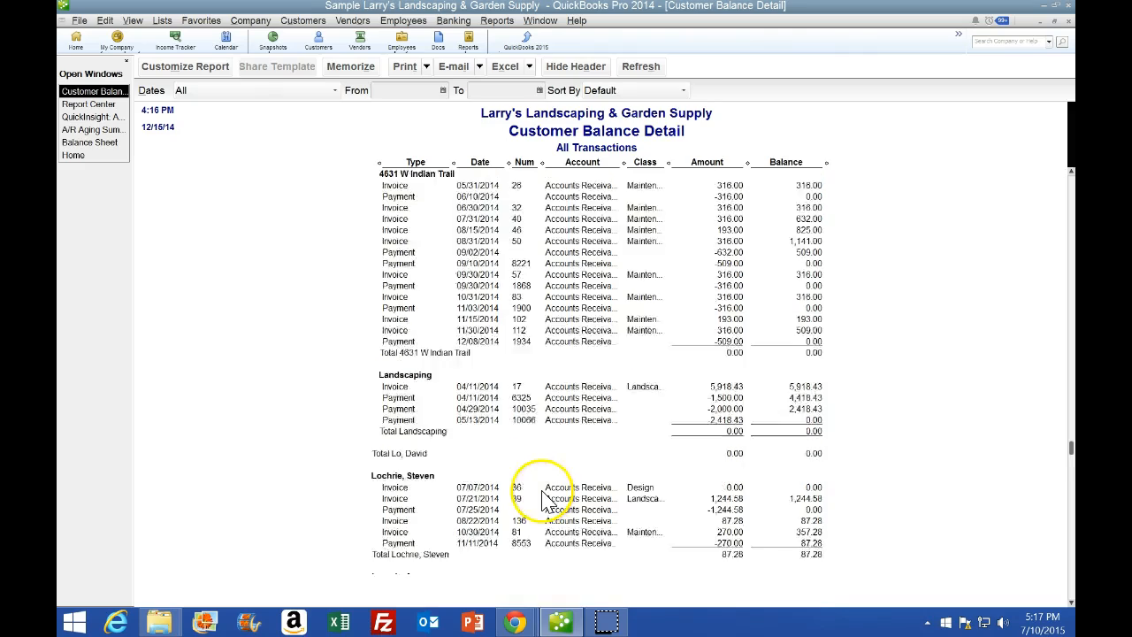
pyautogui.scroll(-20, 545, 497)
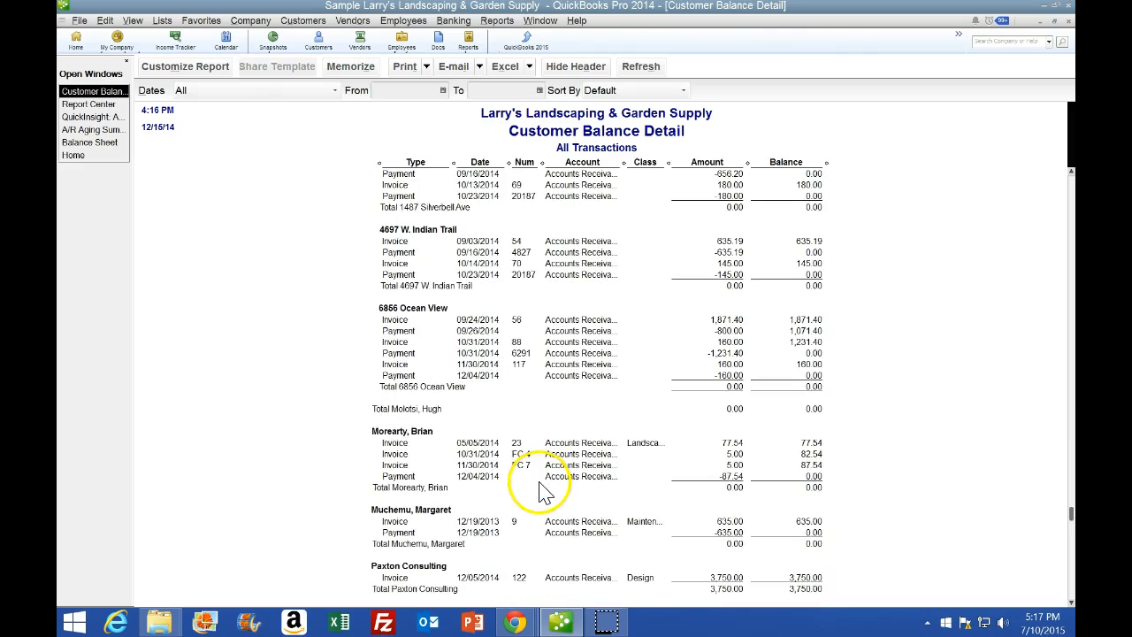
pyautogui.scroll(5, 544, 493)
pyautogui.scroll(-15, 539, 491)
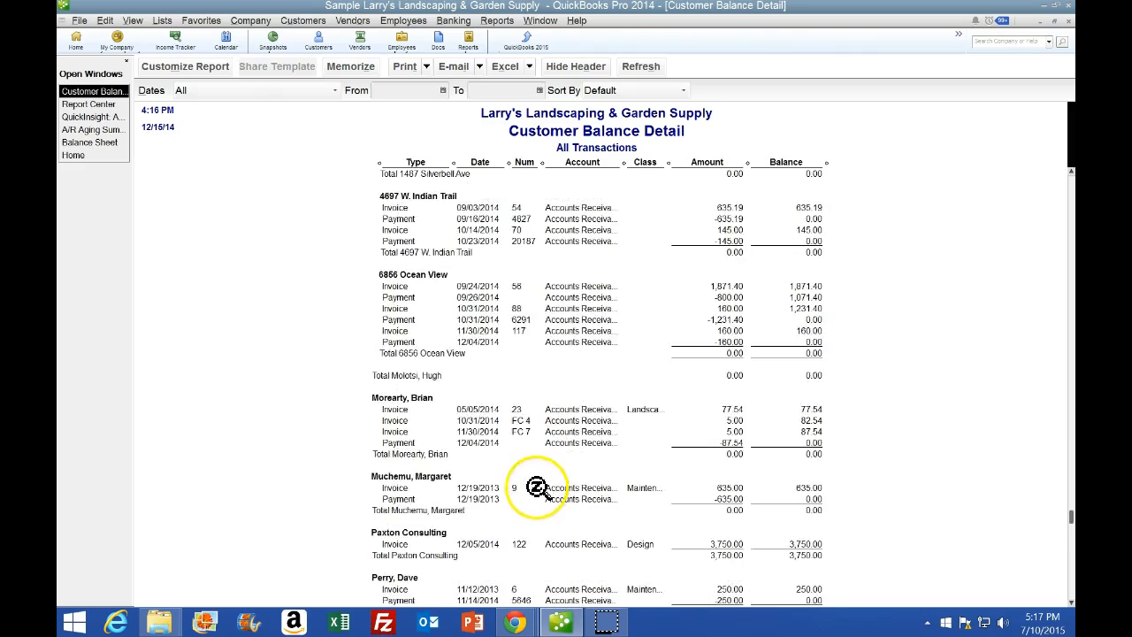
pyautogui.scroll(-5, 536, 491)
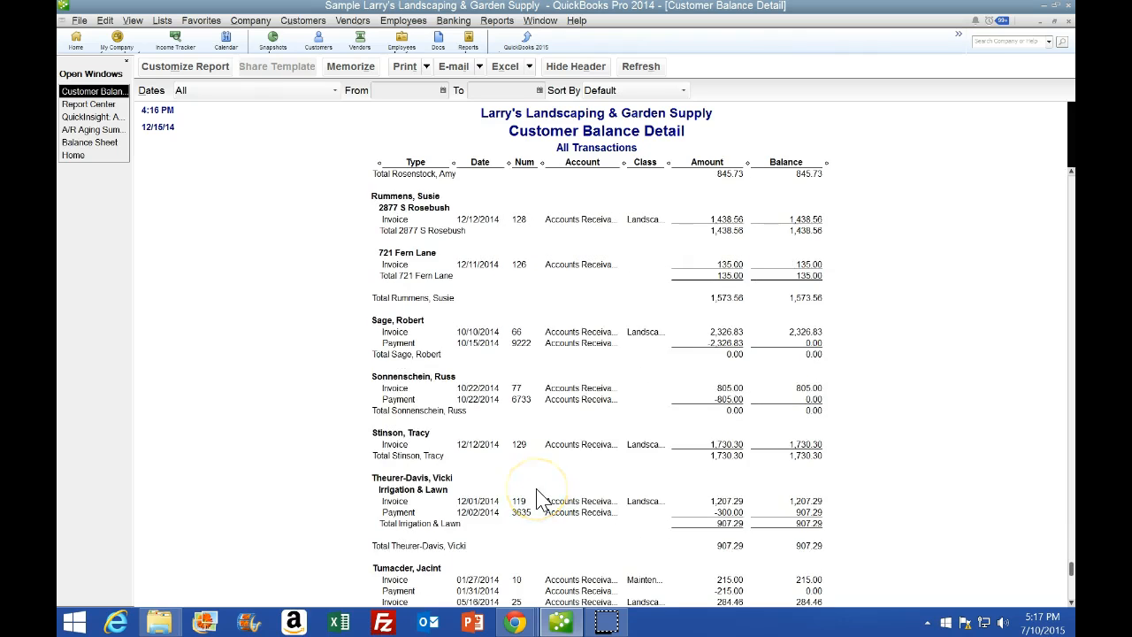
pyautogui.scroll(-5, 539, 499)
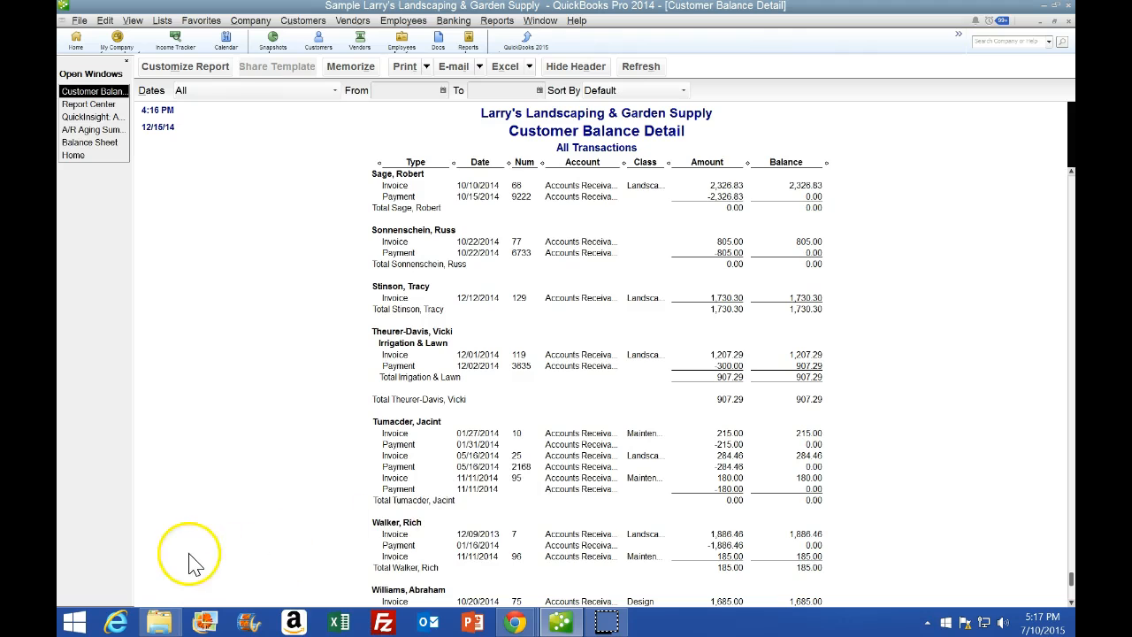
pyautogui.scroll(8, 387, 323)
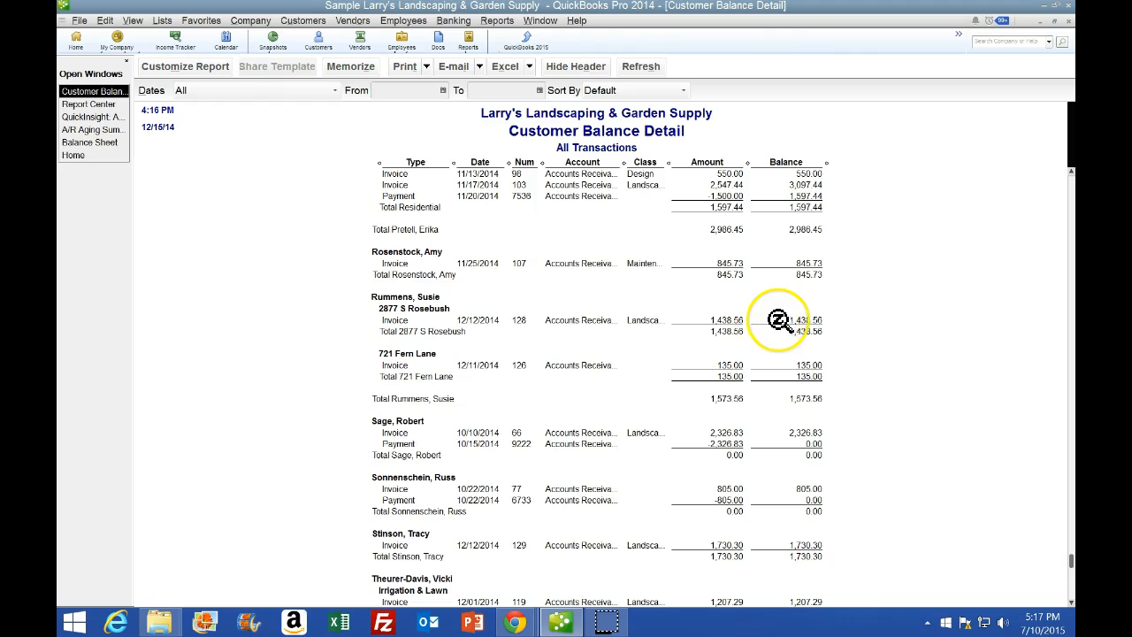
pyautogui.scroll(-3, 778, 321)
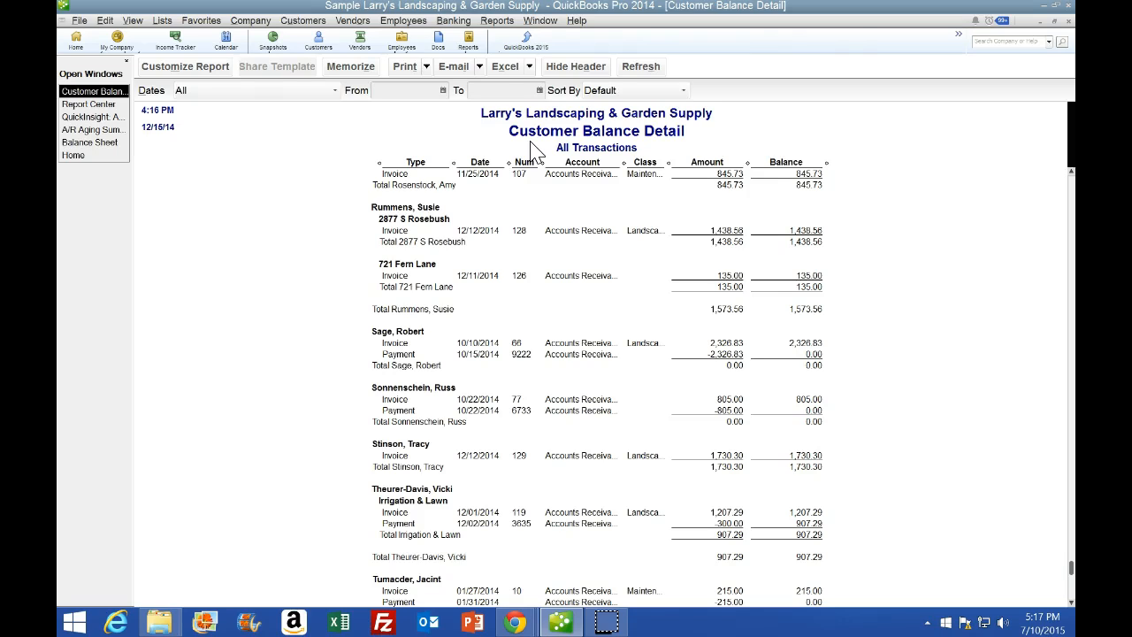
# - Start exporting the Customer Balance Detail report to Excel
pyautogui.click(531, 68)
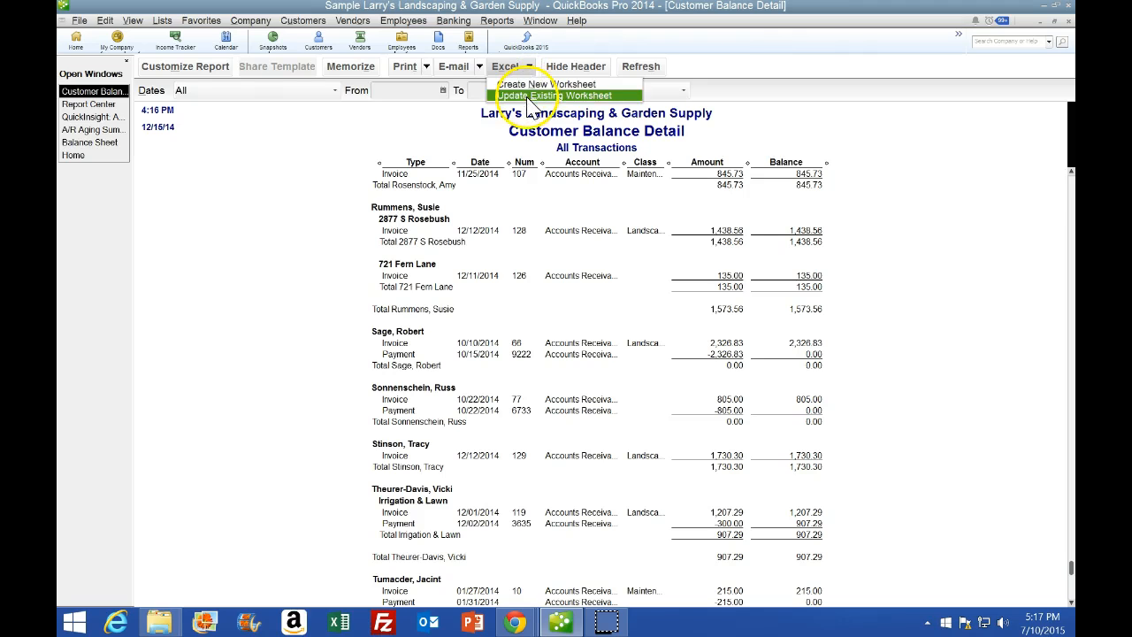